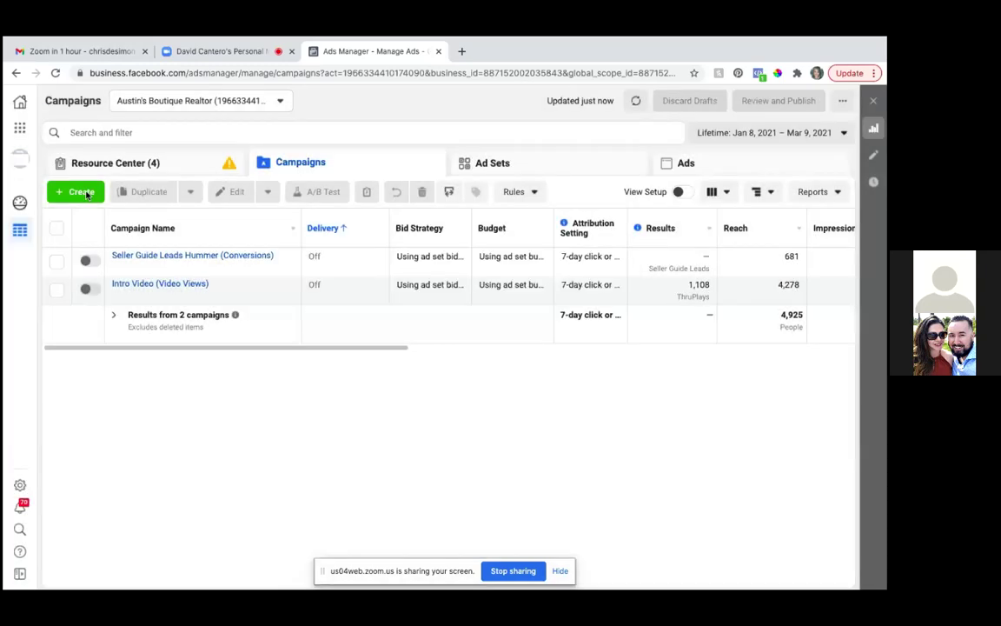
# Start a new campaign with the Conversions objective and name it Spring Selling Season.
pyautogui.click(86, 194)
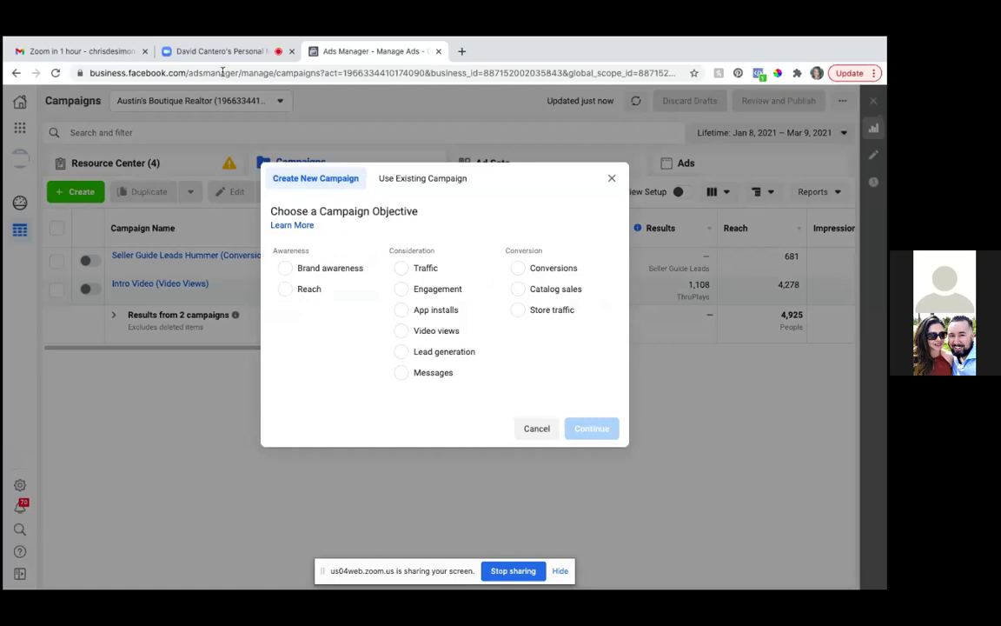
pyautogui.click(516, 270)
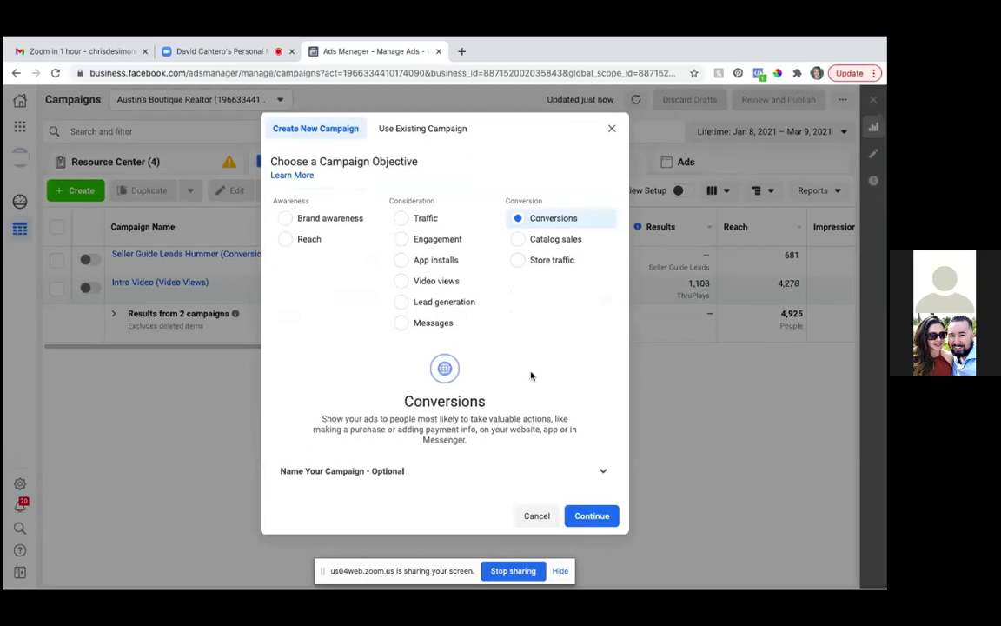
pyautogui.click(603, 474)
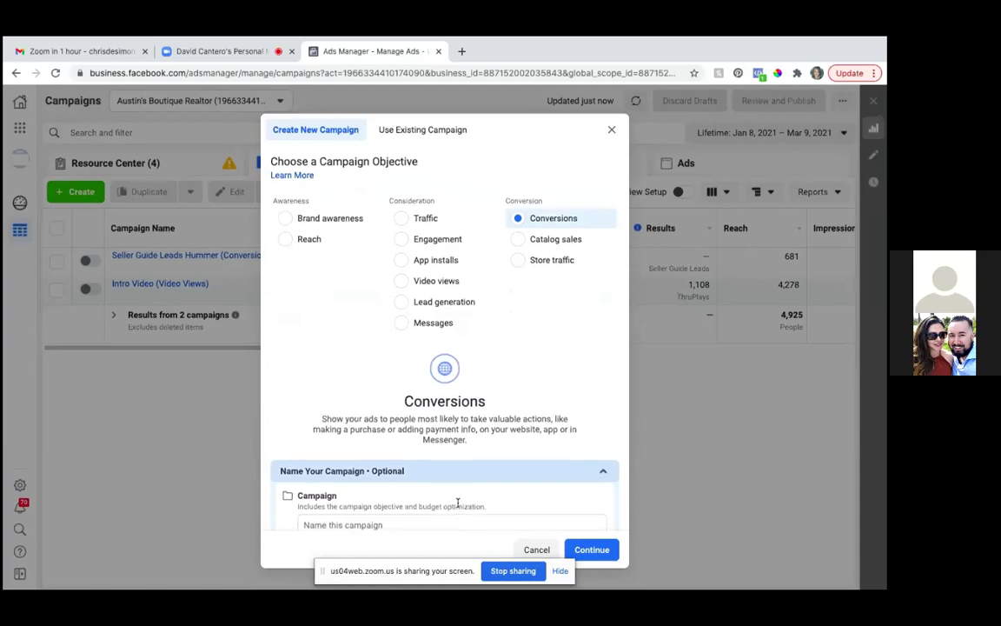
pyautogui.scroll(-1, 400, 491)
pyautogui.click(340, 450)
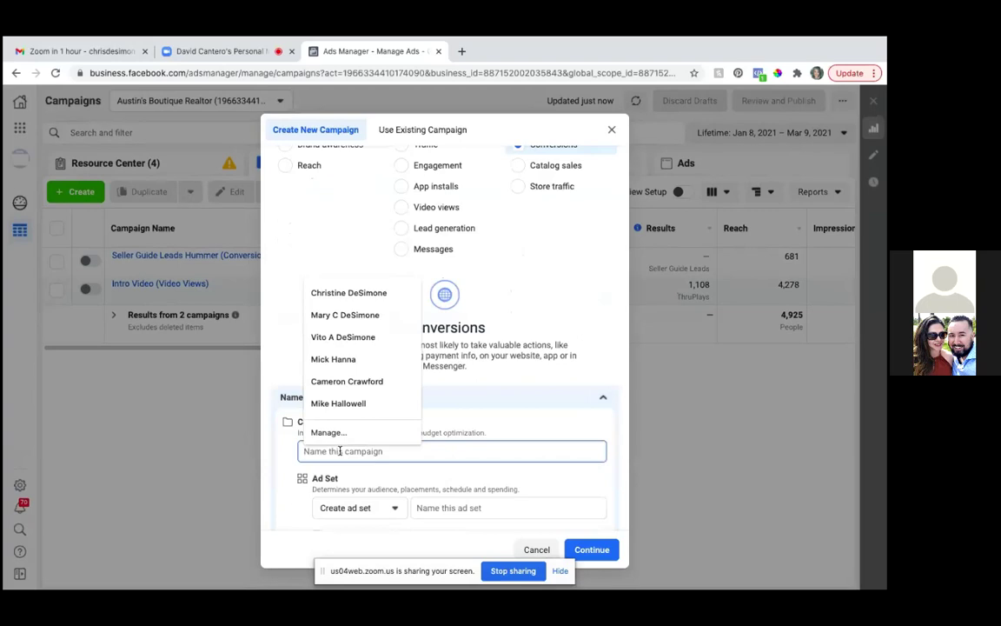
pyautogui.write('Spring Selling Season')
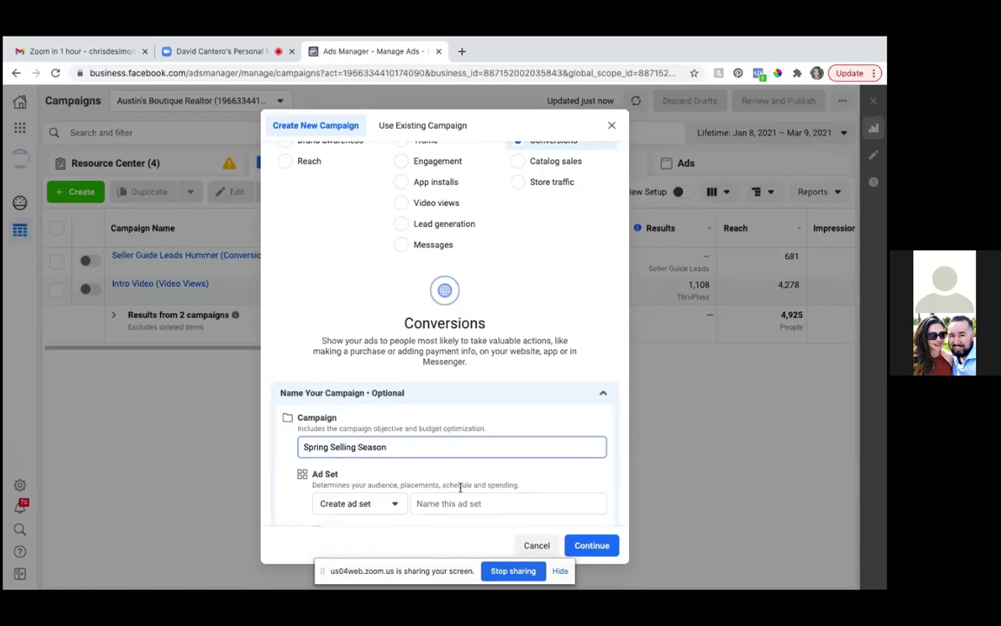
# Append (Conversions) to the campaign name.
pyautogui.scroll(-2, 461, 469)
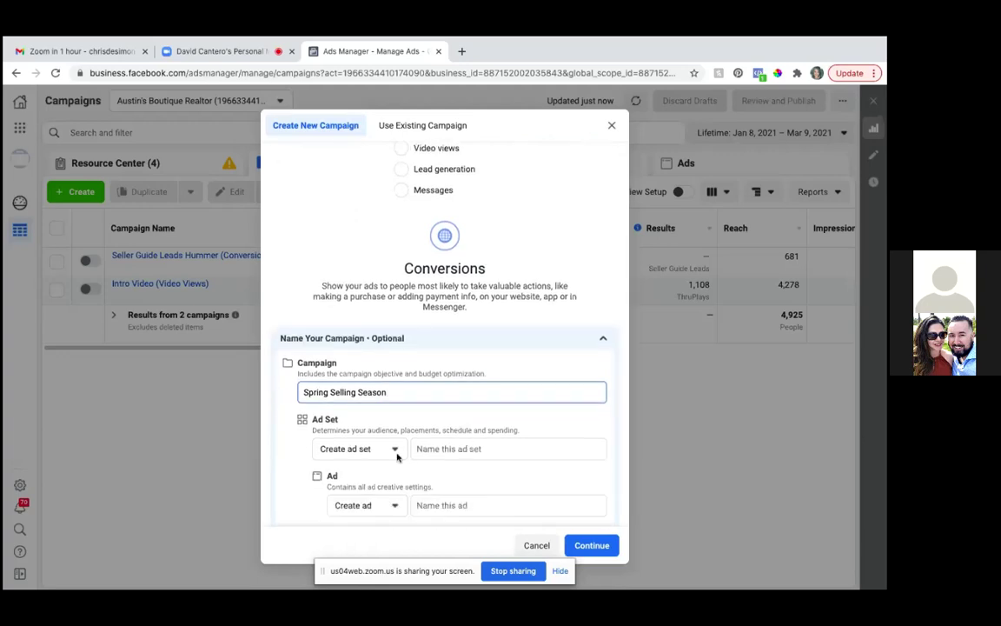
pyautogui.write('(Conc')
pyautogui.press('BackSpace')
pyautogui.write('versions)')
pyautogui.press('XF86AudioRaiseVolume')
pyautogui.press('XF86AudioLowerVolume')
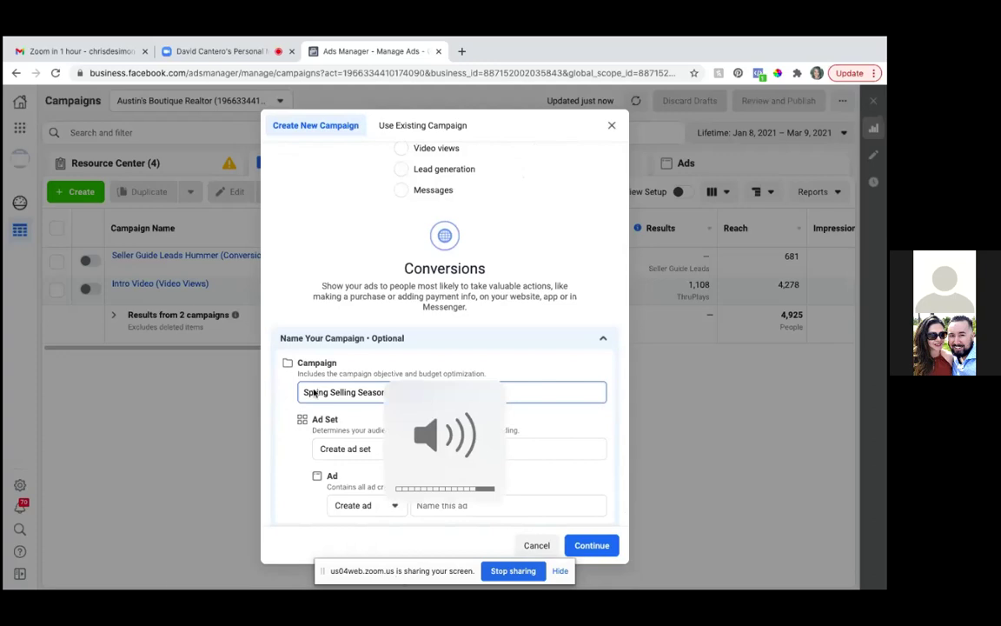
# Keep creating a new ad set and name it 20 mile radius.
pyautogui.scroll(-1, 613, 419)
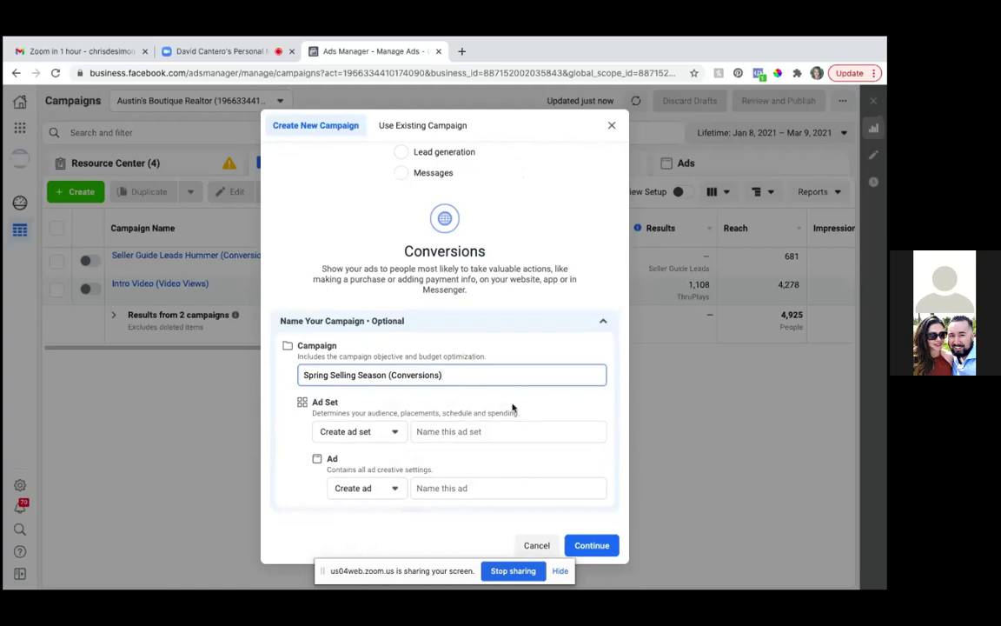
pyautogui.click(396, 431)
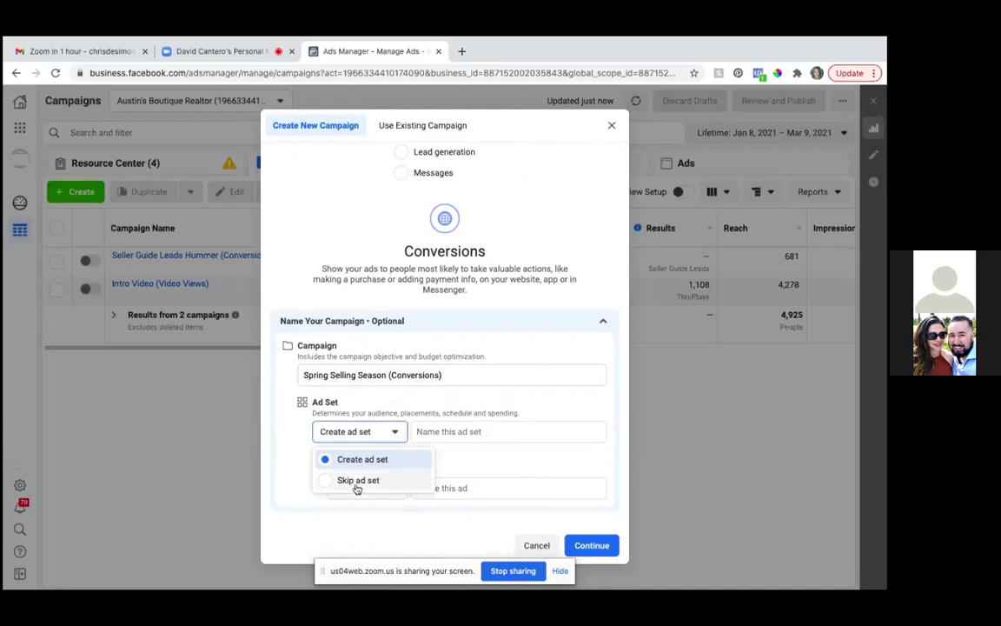
pyautogui.click(439, 429)
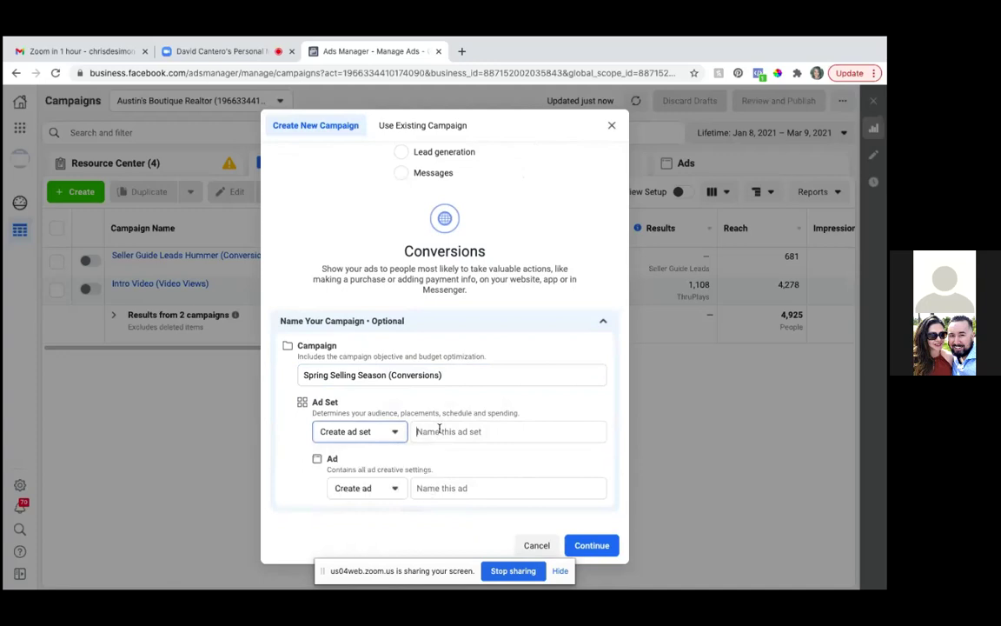
pyautogui.click(439, 429)
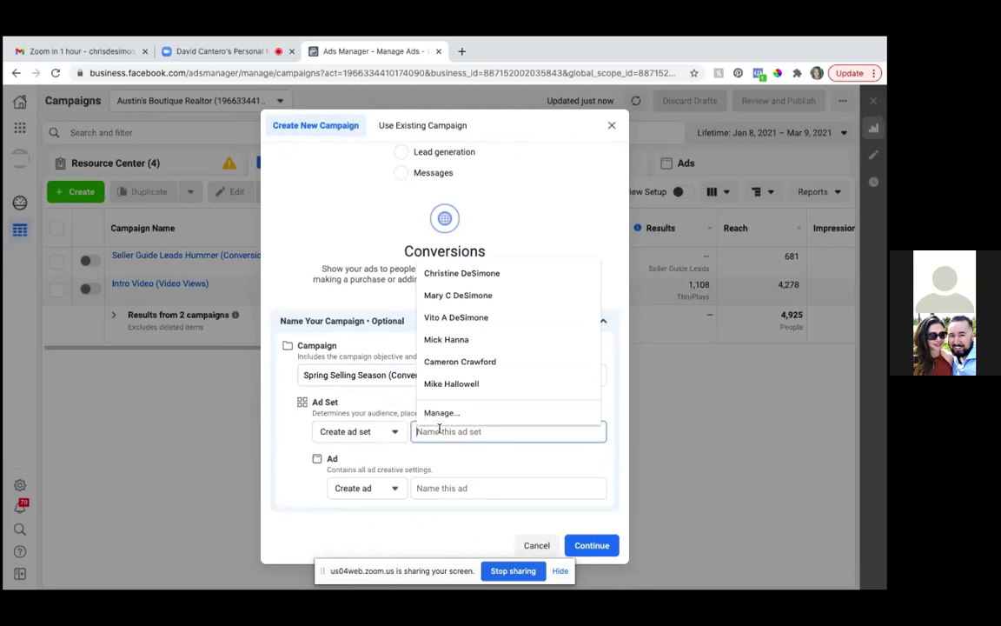
pyautogui.write('20 mile radius')
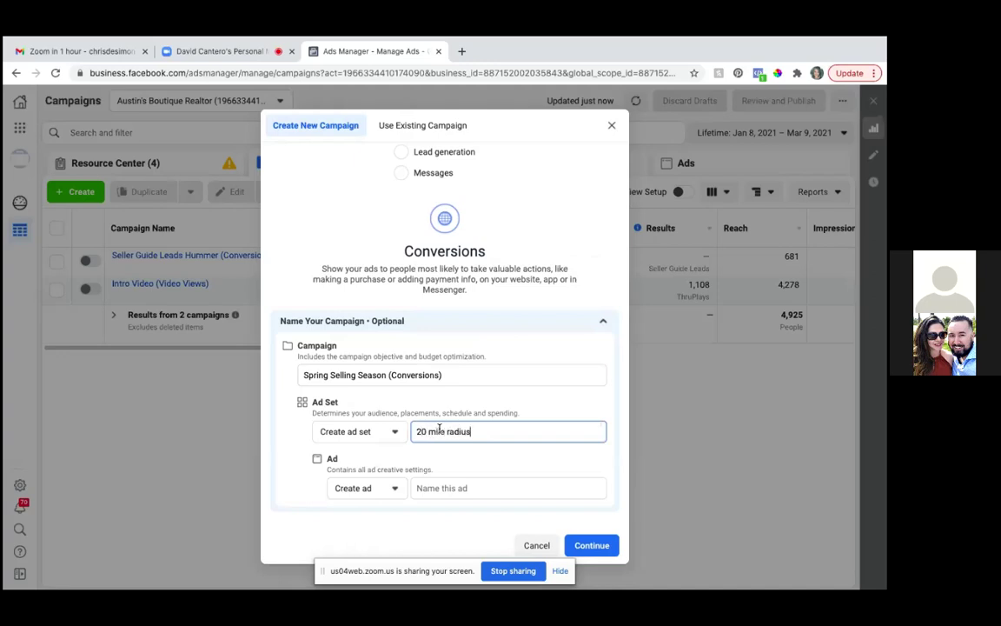
# Name the ad Spring Selling Season Video and continue to the campaign settings.
pyautogui.click(435, 488)
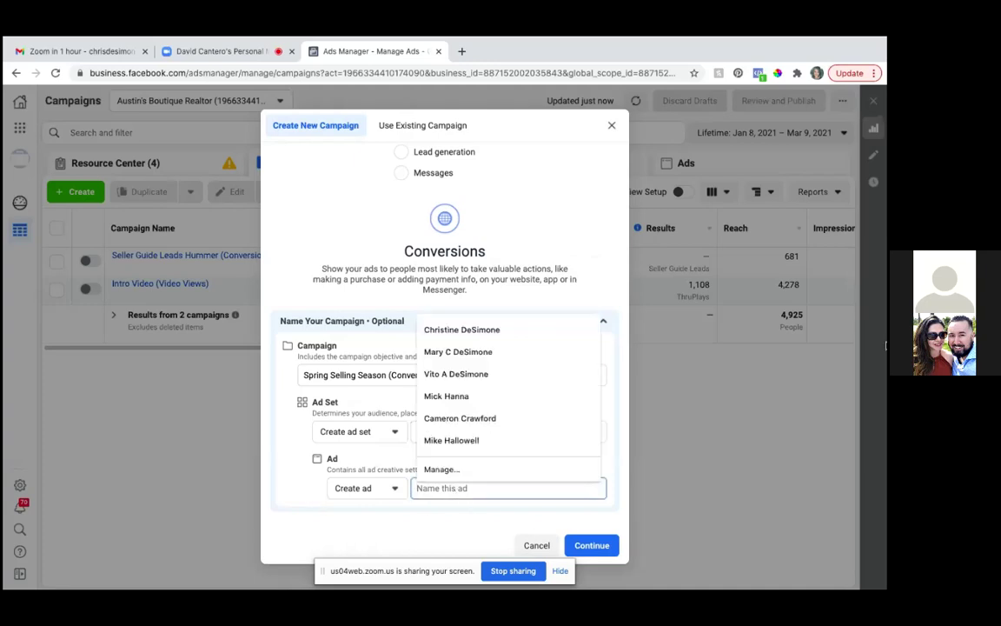
pyautogui.write('Sprin')
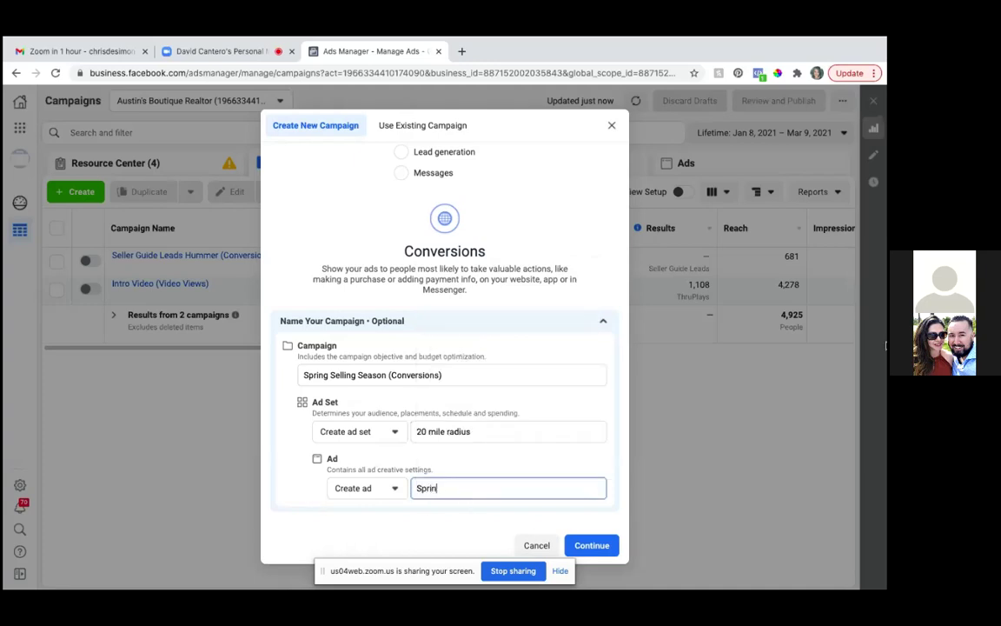
pyautogui.write('g Selling Season Video')
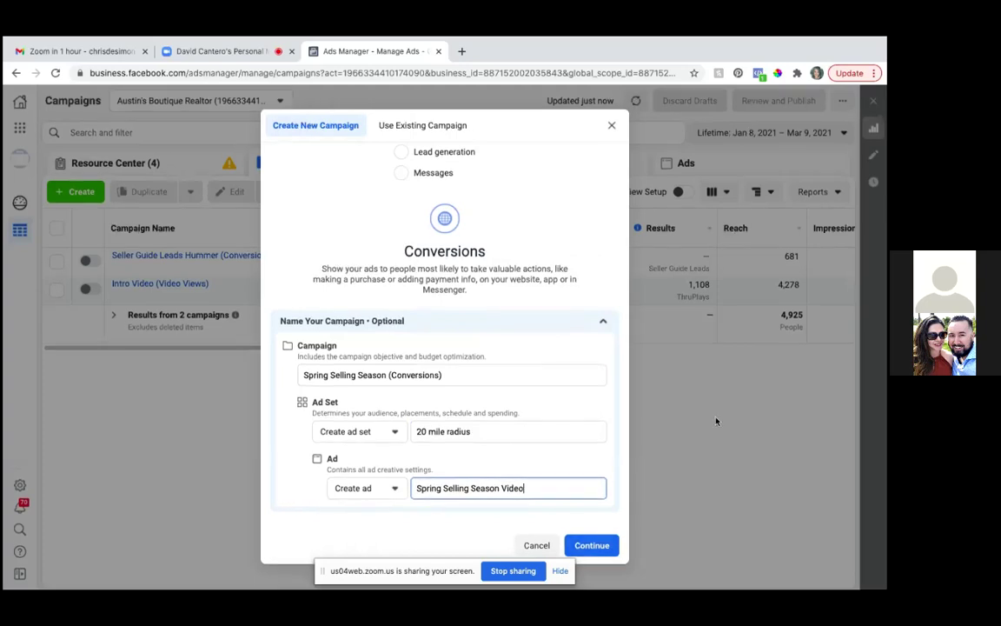
pyautogui.scroll(2, 574, 316)
pyautogui.scroll(-2, 573, 315)
pyautogui.scroll(2, 573, 315)
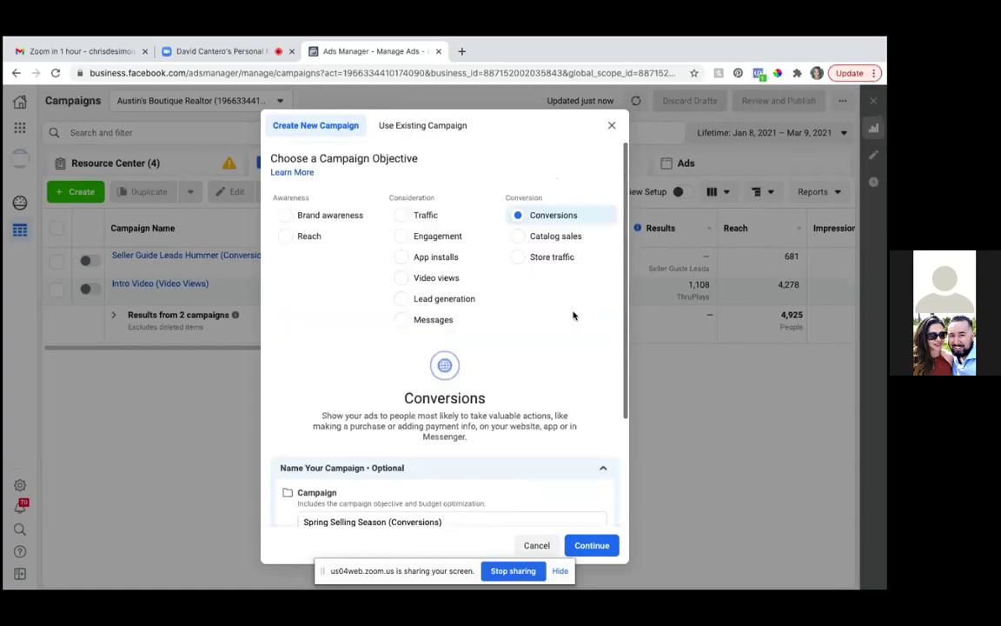
pyautogui.scroll(-2, 573, 316)
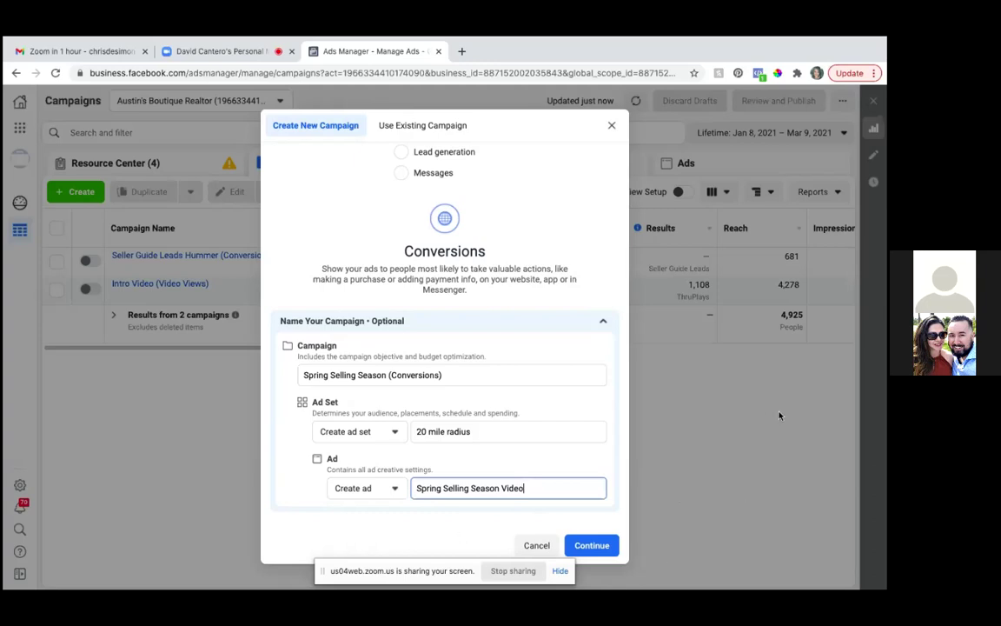
pyautogui.click(591, 545)
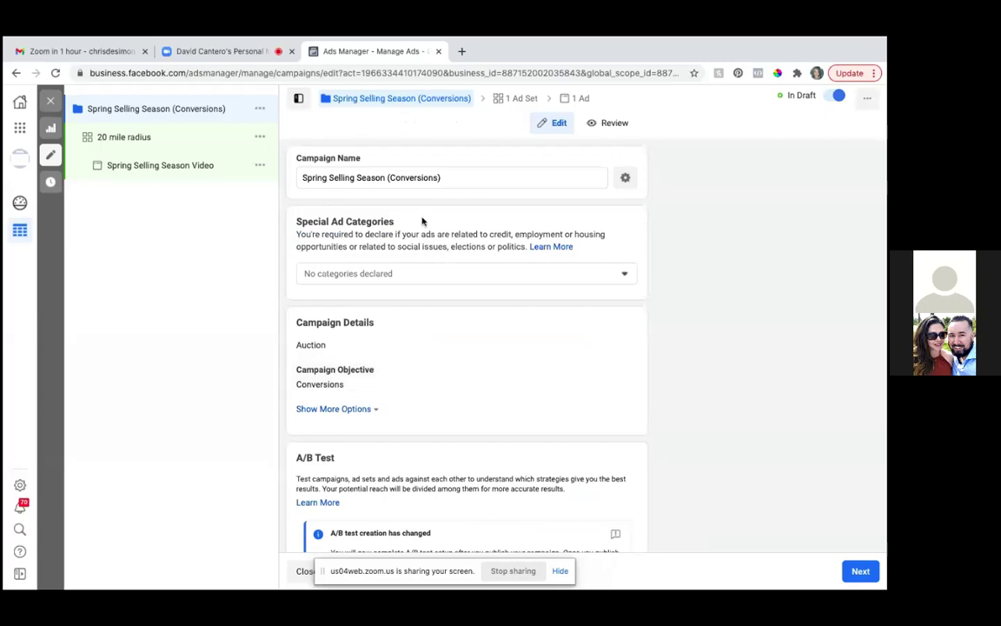
# Declare Housing as the campaign's special ad category and proceed to the ad set settings.
pyautogui.click(624, 275)
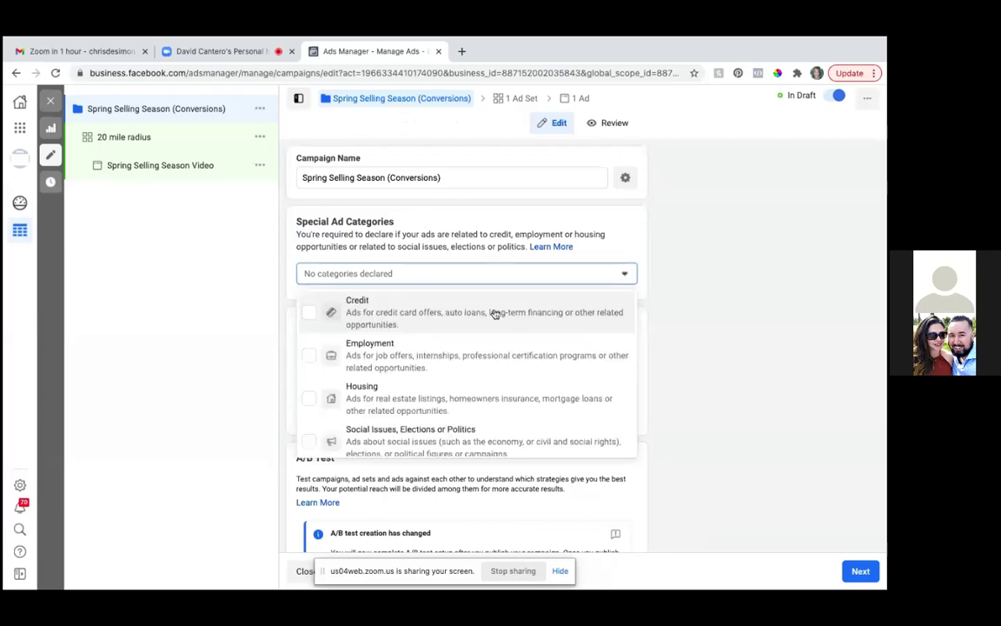
pyautogui.click(310, 399)
pyautogui.scroll(-3, 714, 420)
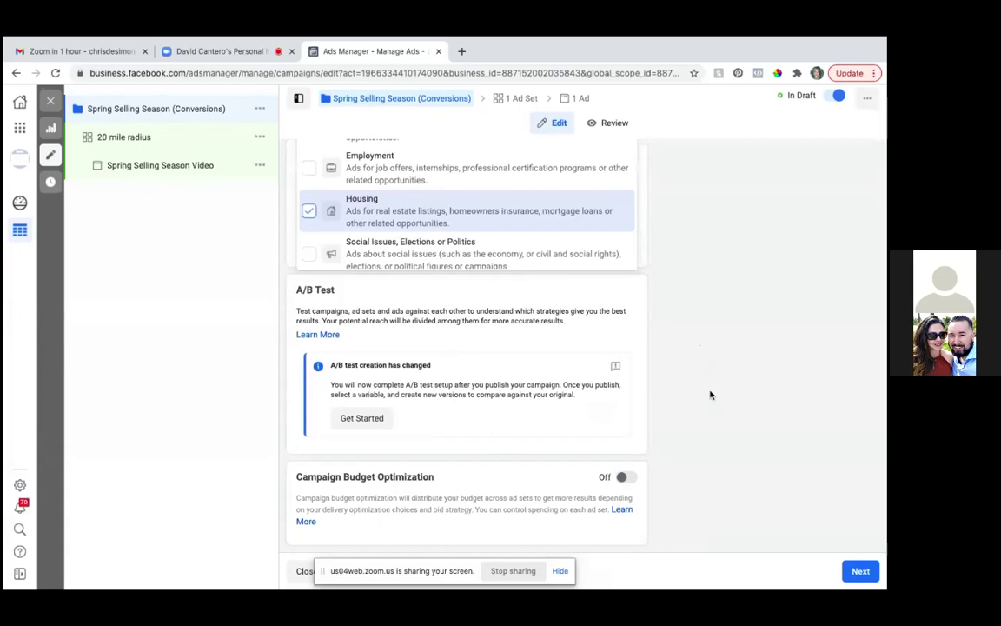
pyautogui.click(859, 571)
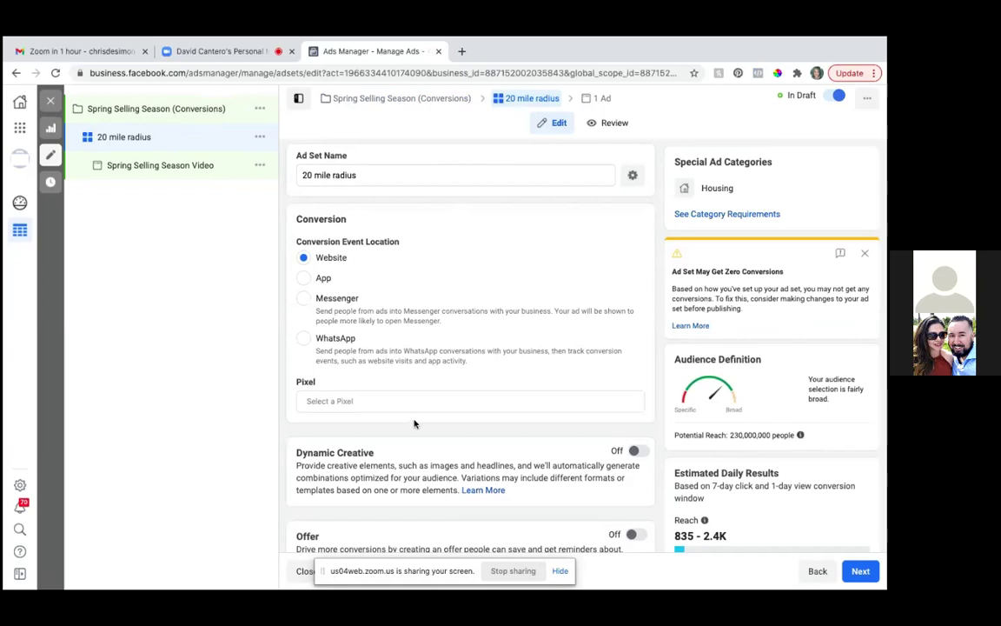
pyautogui.click(397, 399)
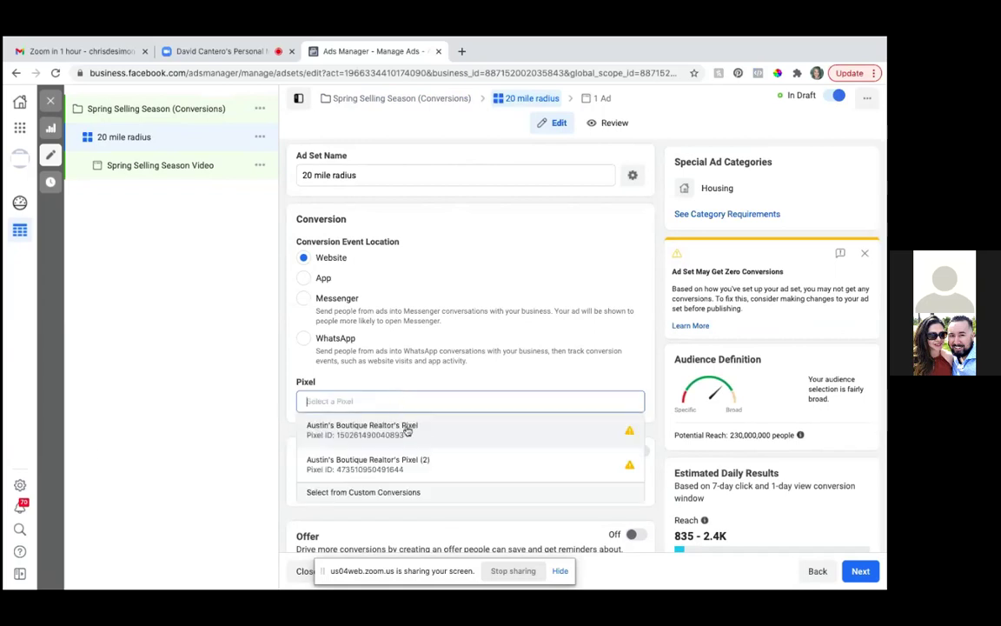
pyautogui.moveTo(434, 428)
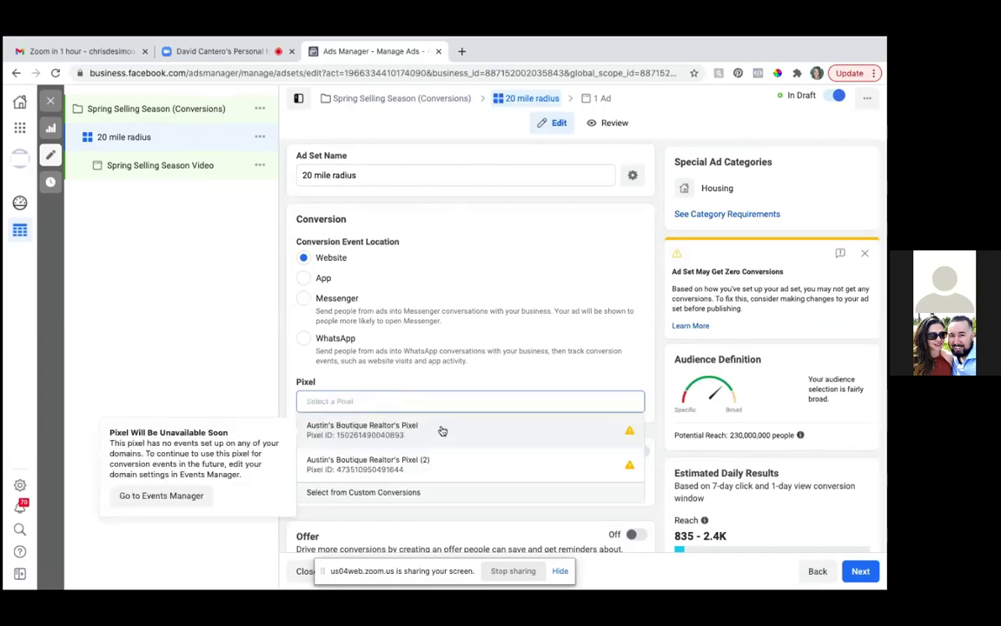
pyautogui.click(387, 430)
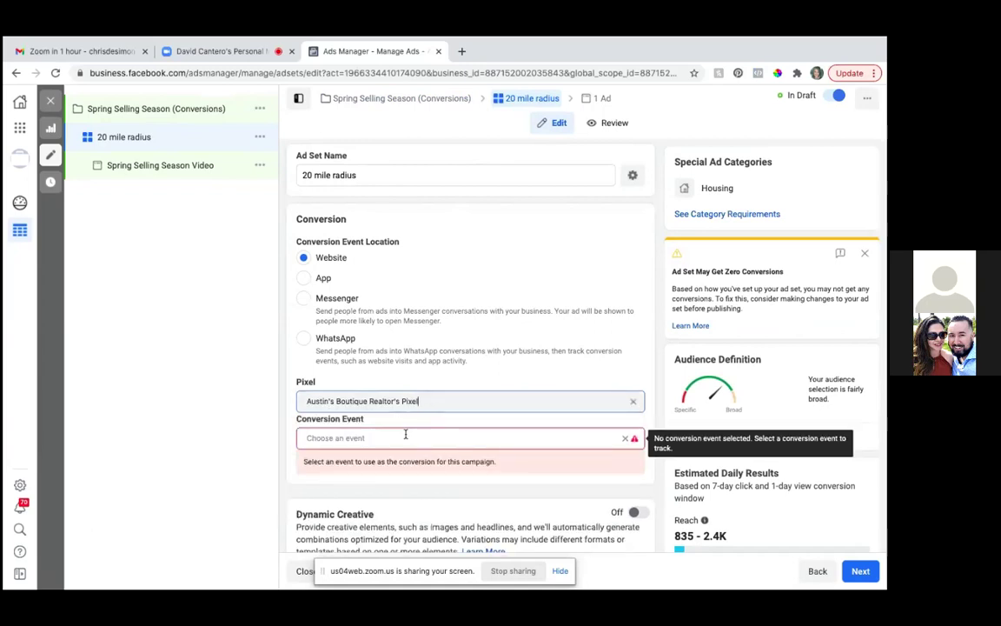
pyautogui.click(405, 436)
pyautogui.moveTo(374, 485)
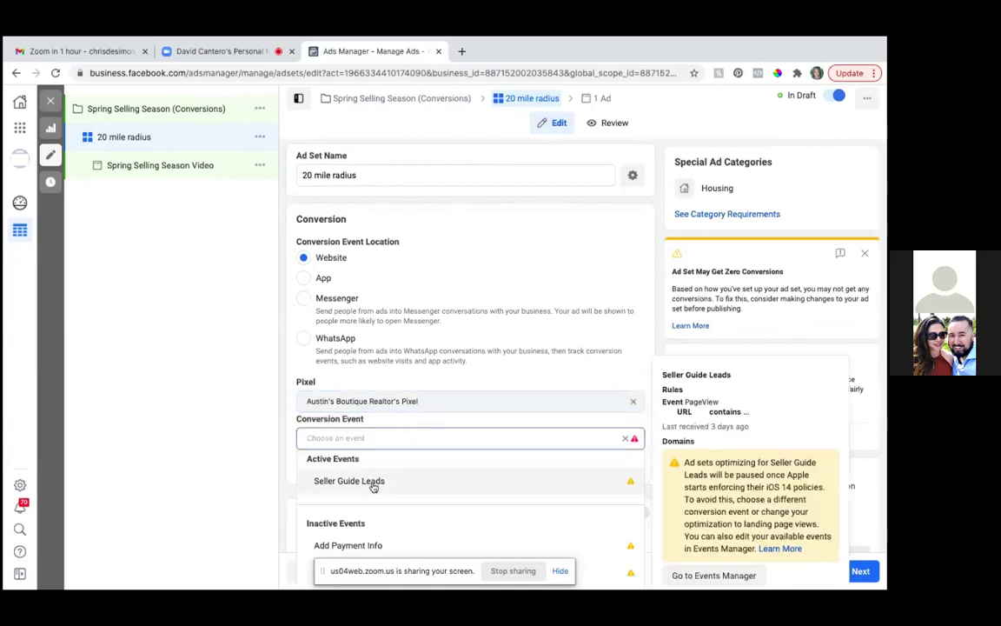
pyautogui.click(374, 483)
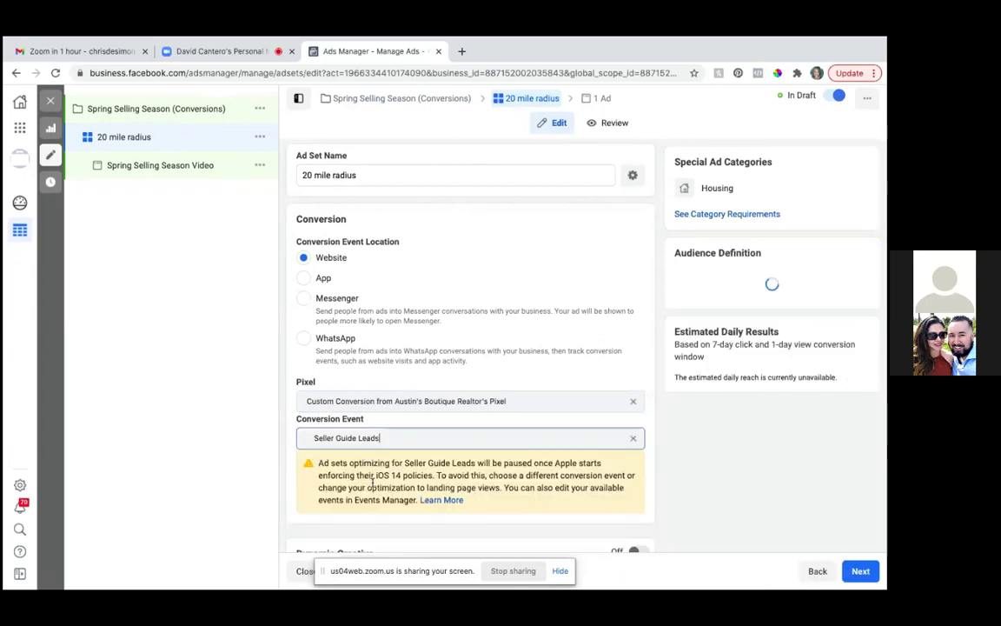
# Set the ad set's daily budget to $10.00.
pyautogui.scroll(-1, 546, 384)
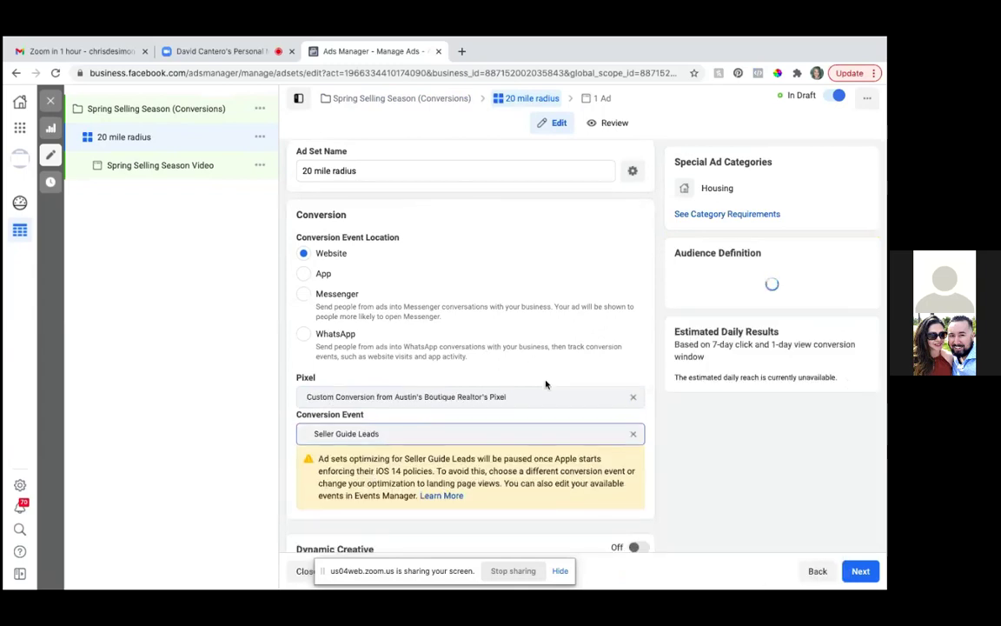
pyautogui.scroll(-4, 546, 384)
pyautogui.scroll(-3, 546, 380)
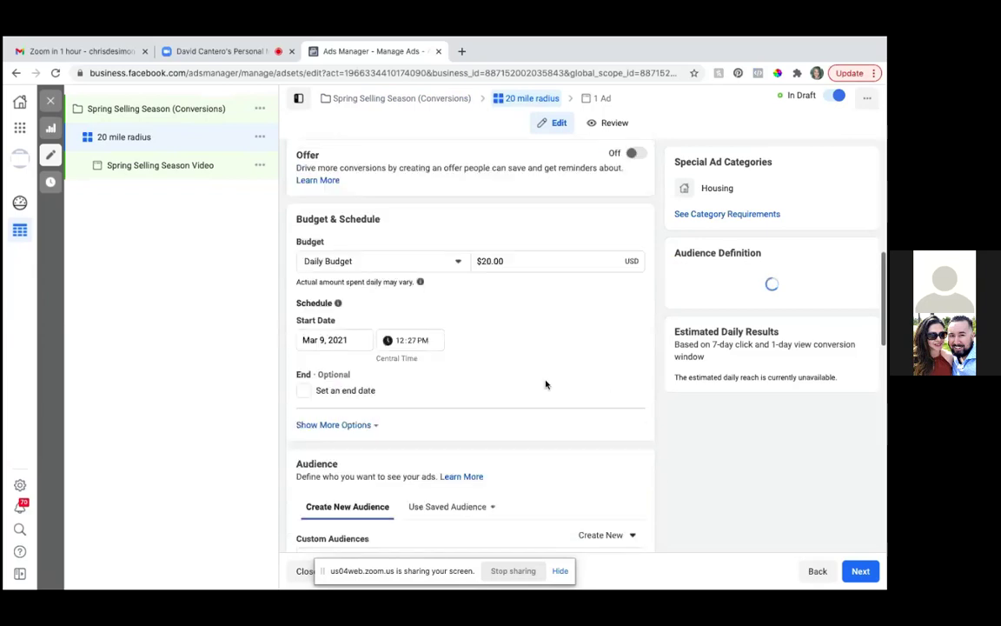
pyautogui.scroll(-1, 546, 384)
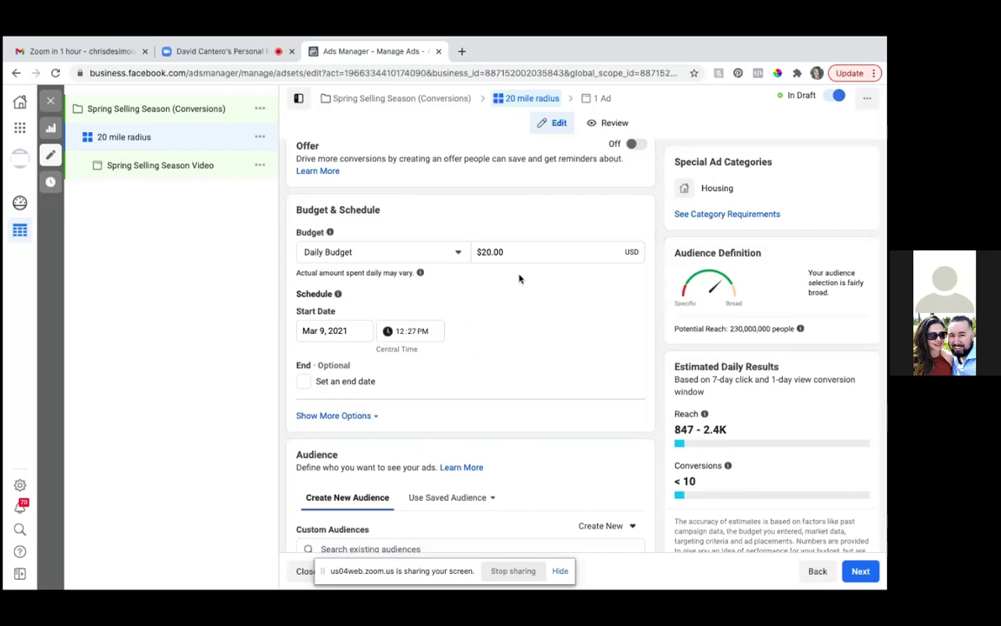
pyautogui.scroll(-1, 519, 278)
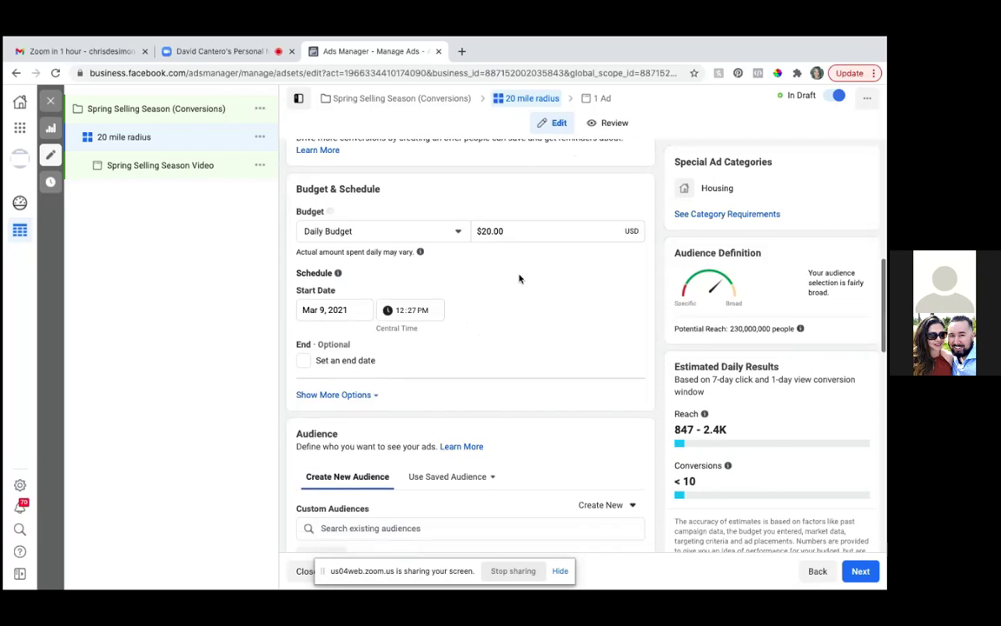
pyautogui.scroll(1, 518, 278)
pyautogui.scroll(1, 519, 278)
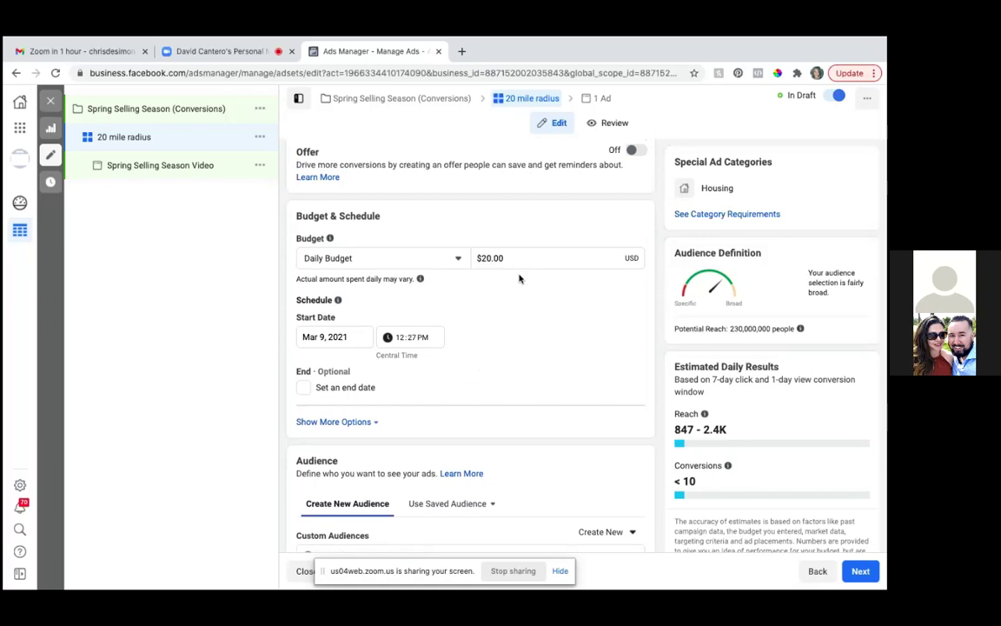
pyautogui.click(485, 258)
pyautogui.press('BackSpace')
pyautogui.write('1')
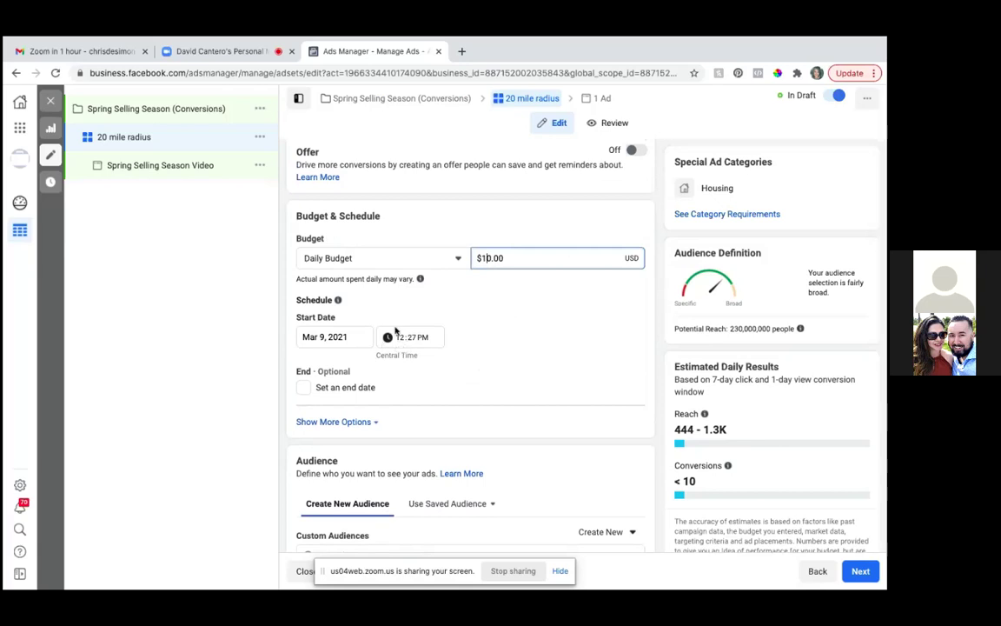
pyautogui.scroll(2, 400, 302)
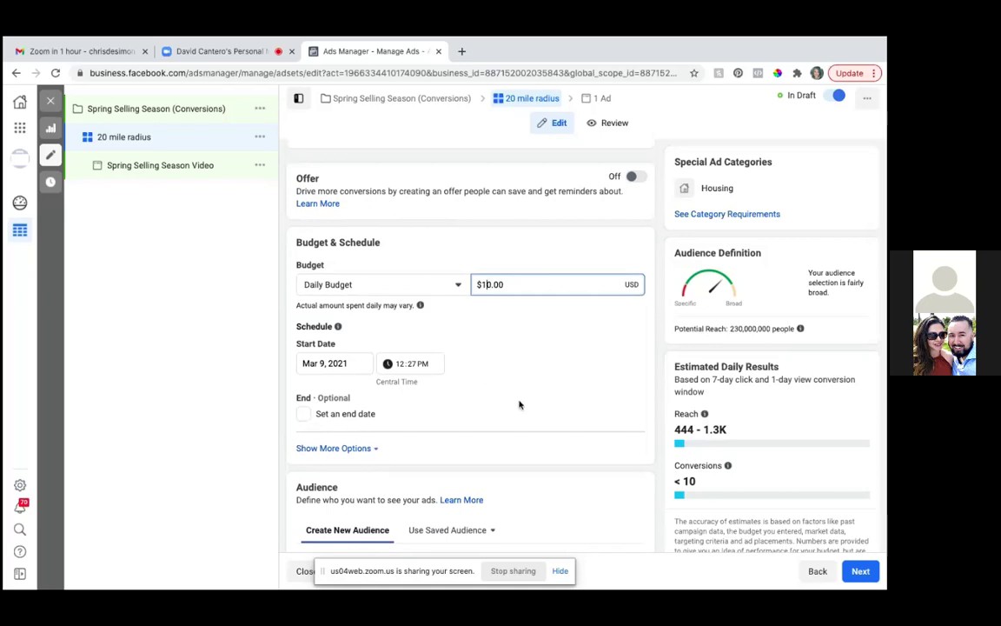
pyautogui.click(532, 257)
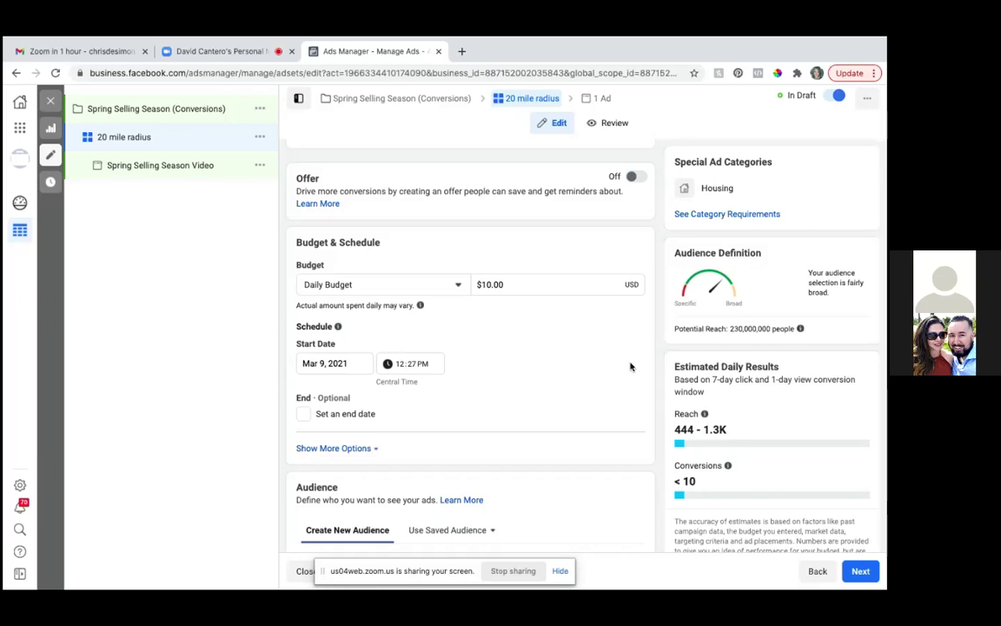
pyautogui.scroll(-5, 631, 366)
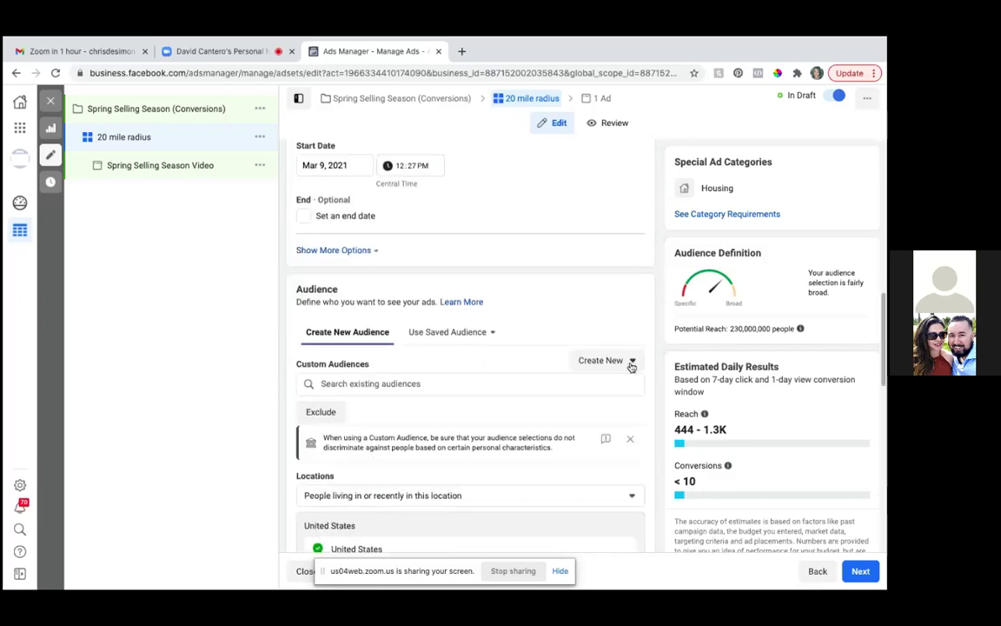
# Set the ad set's schedule to start on Mar 10, 2021 at 6:00 AM.
pyautogui.scroll(5, 631, 366)
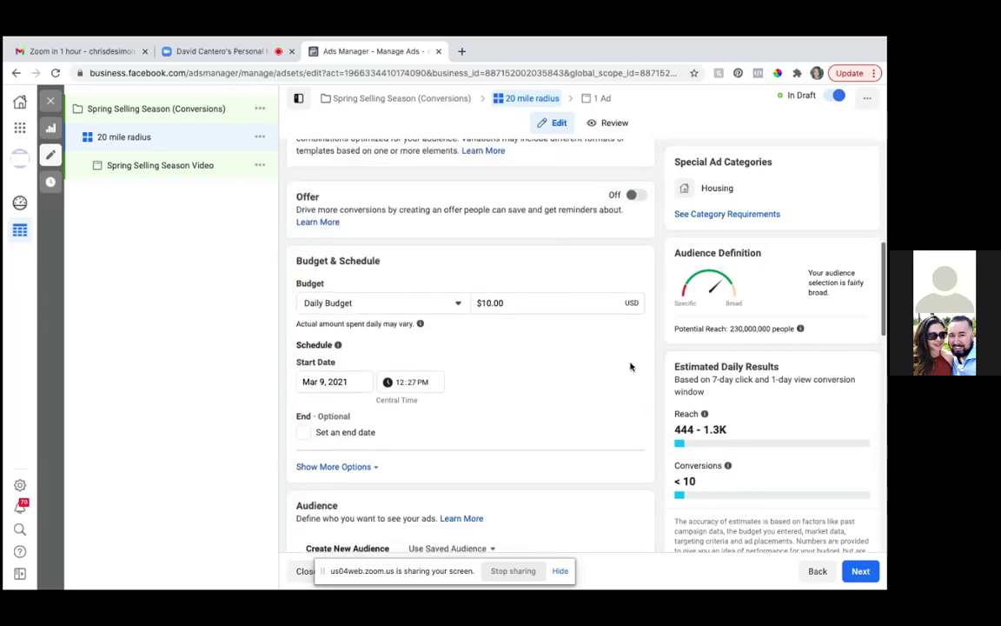
pyautogui.scroll(-1, 630, 366)
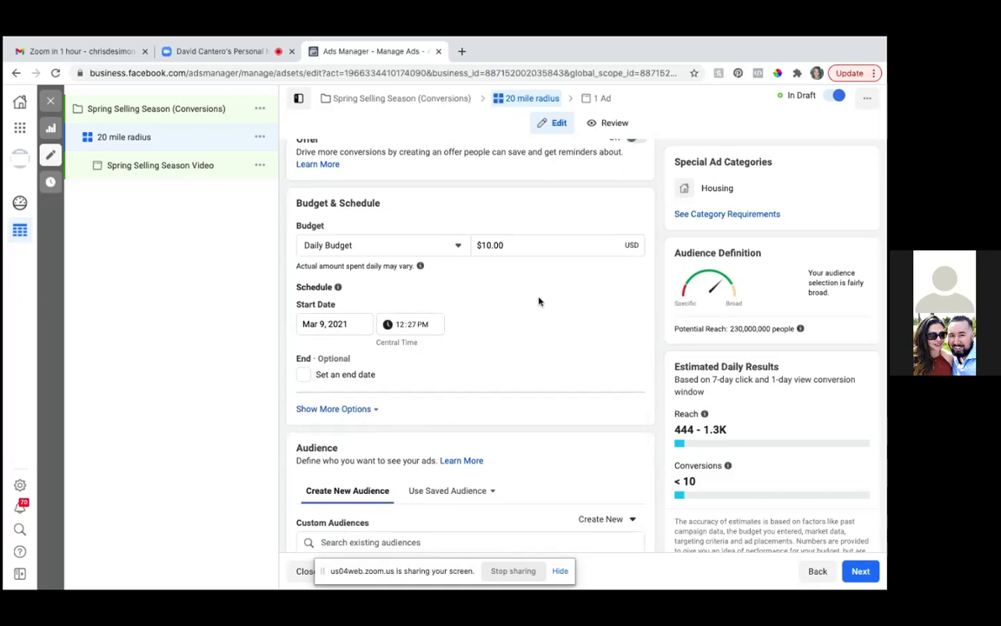
pyautogui.click(319, 323)
pyautogui.write('10')
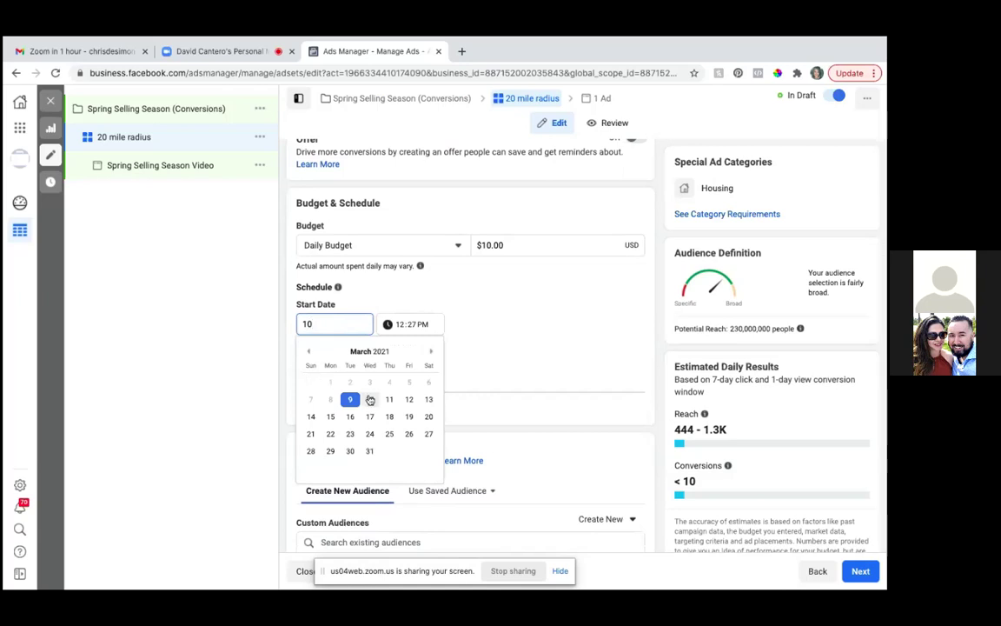
pyautogui.click(370, 399)
pyautogui.click(404, 324)
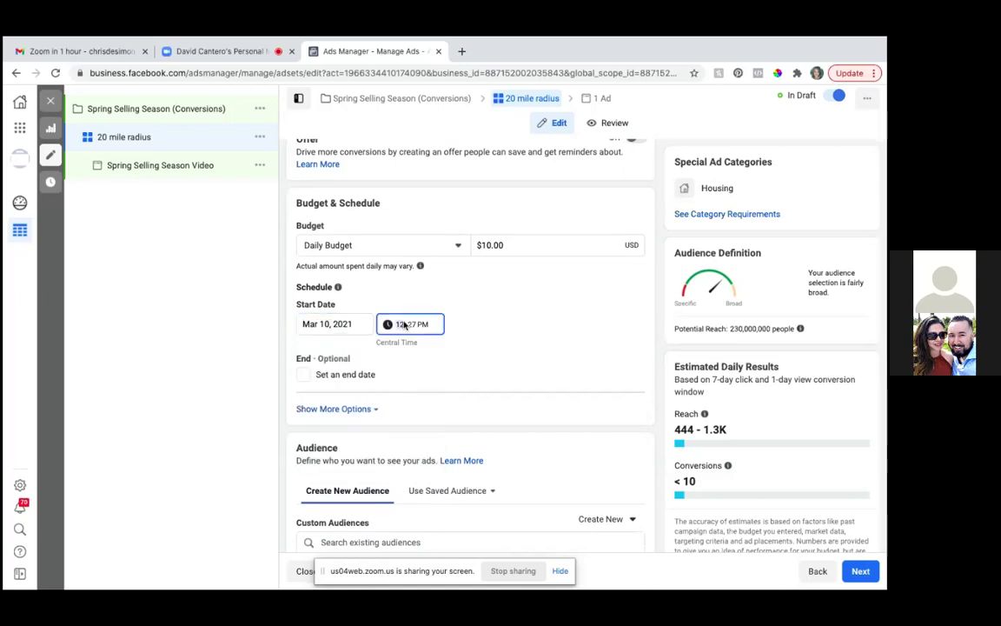
pyautogui.press('BackSpace')
pyautogui.write('6')
pyautogui.click(455, 376)
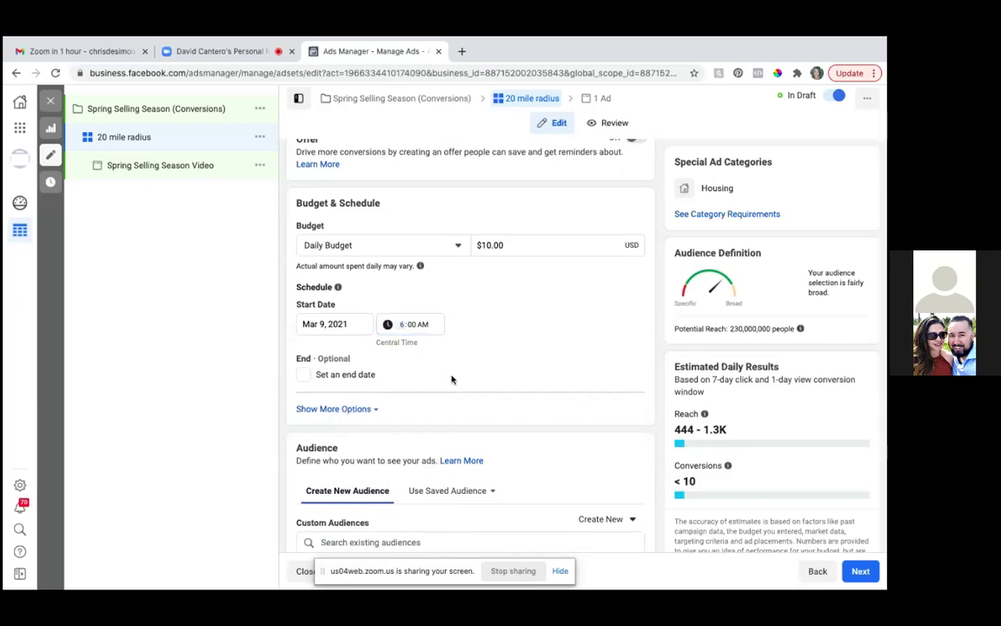
# Review the ad set's budget, schedule and audience settings, including locations, age, gender and detailed targeting.
pyautogui.scroll(-3, 452, 378)
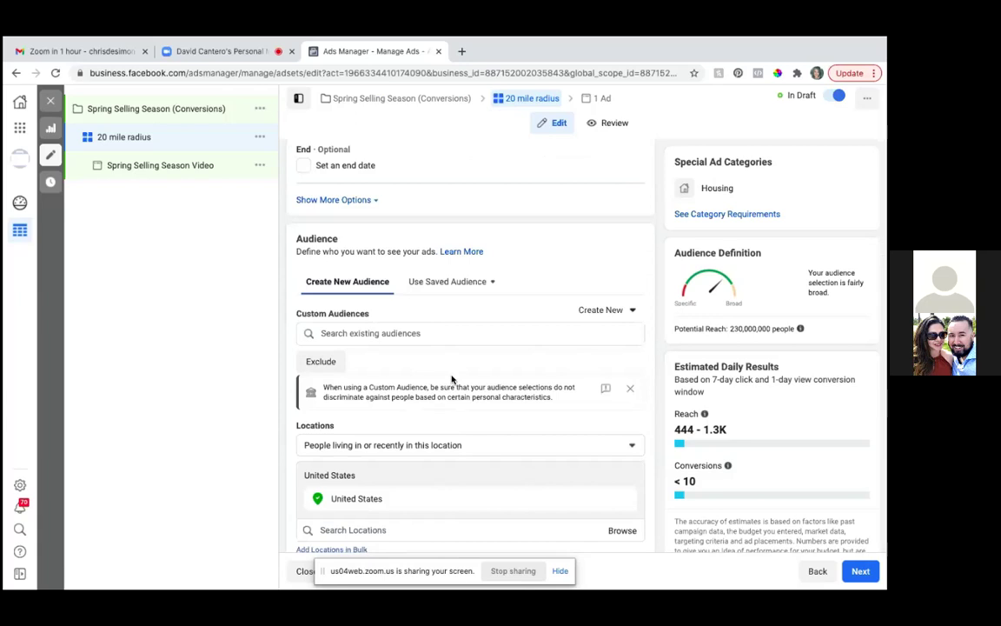
pyautogui.scroll(3, 451, 378)
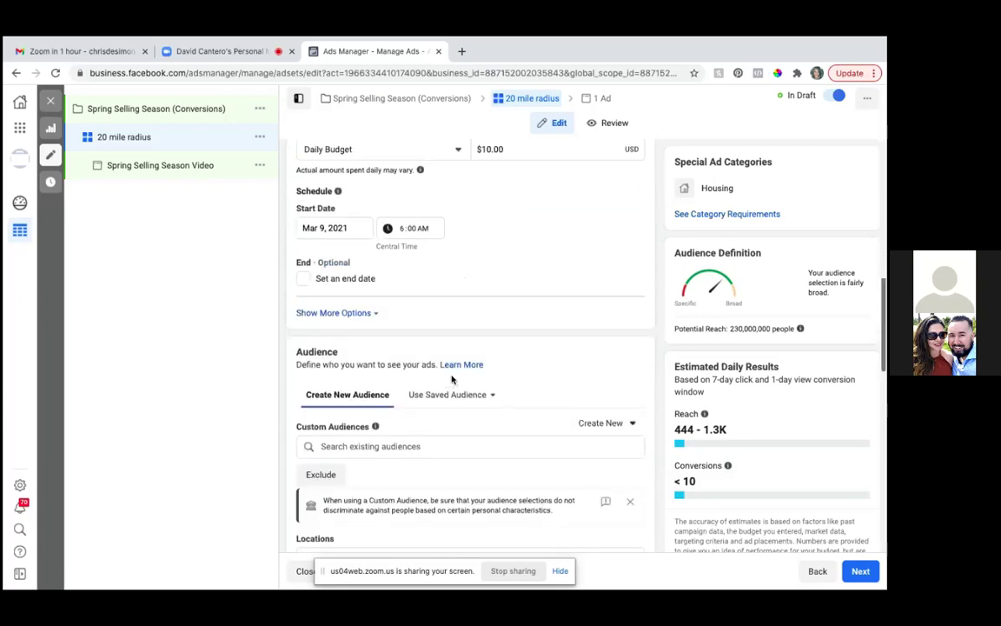
pyautogui.scroll(-3, 452, 379)
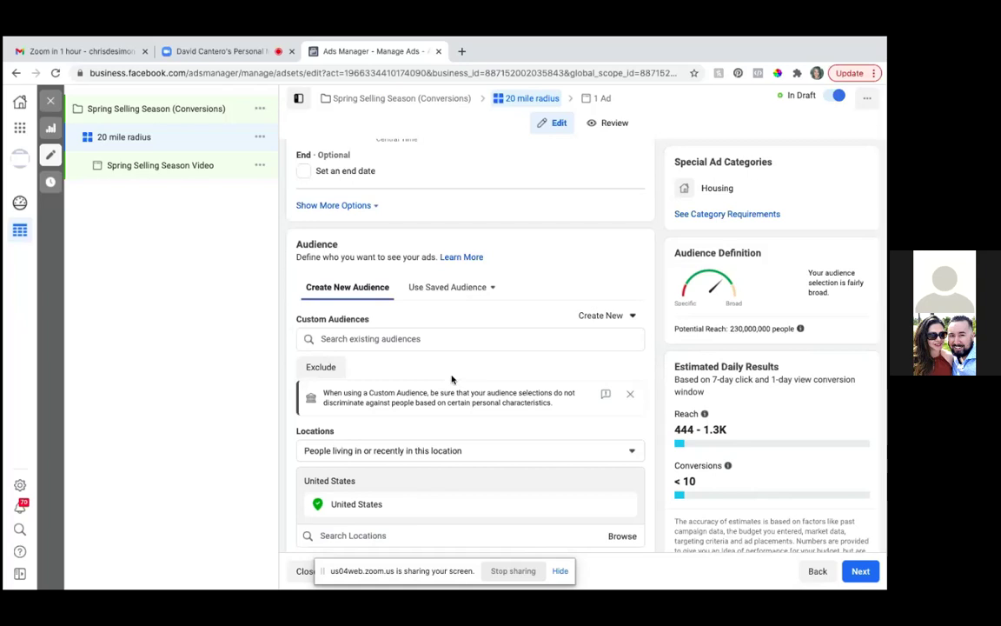
pyautogui.scroll(-1, 451, 379)
pyautogui.scroll(1, 451, 376)
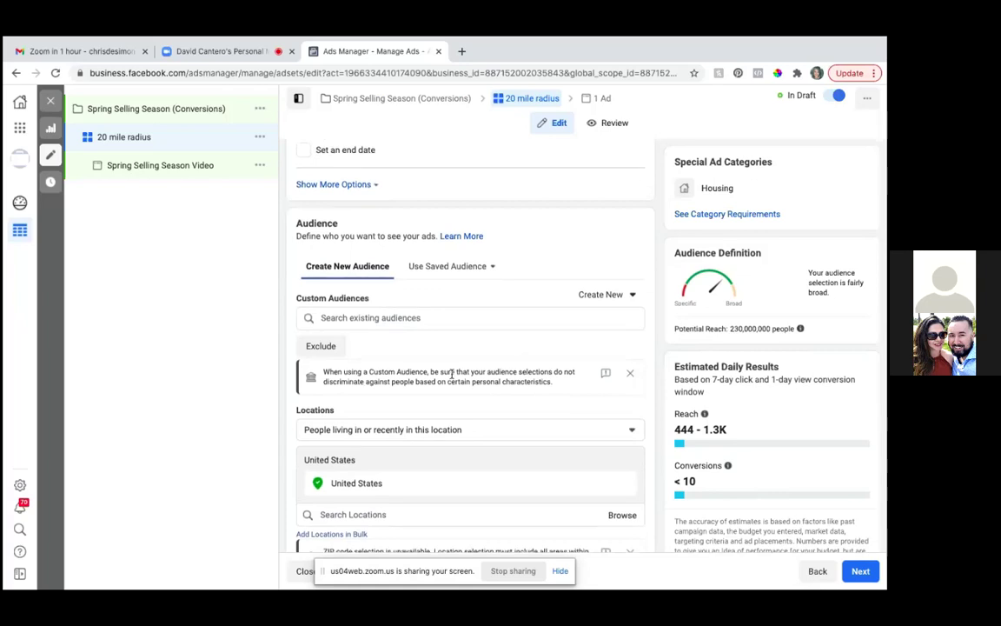
pyautogui.scroll(-1, 451, 376)
pyautogui.scroll(3, 451, 376)
pyautogui.scroll(2, 451, 376)
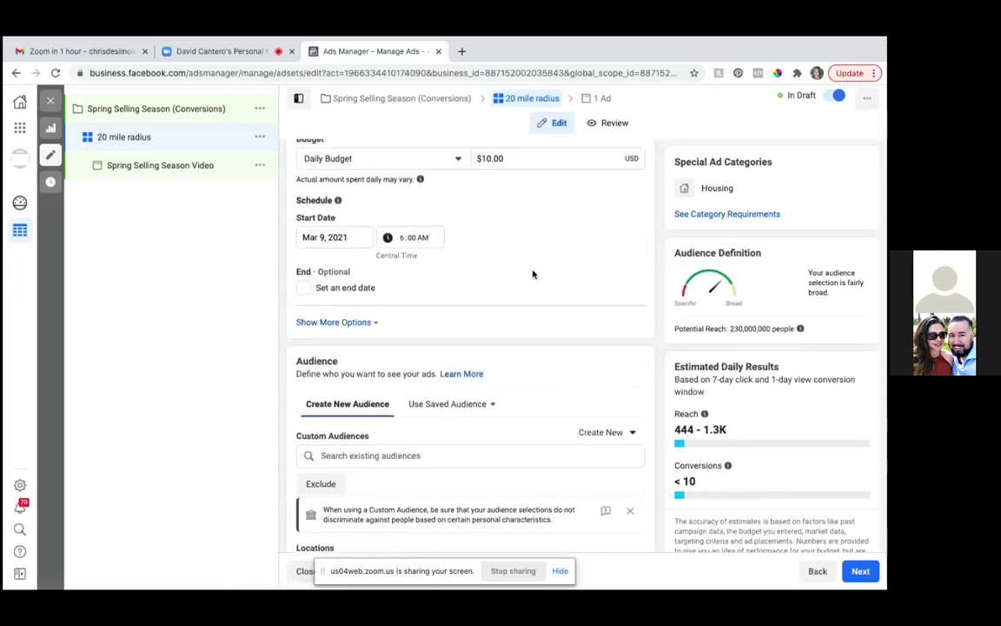
pyautogui.scroll(-3, 554, 257)
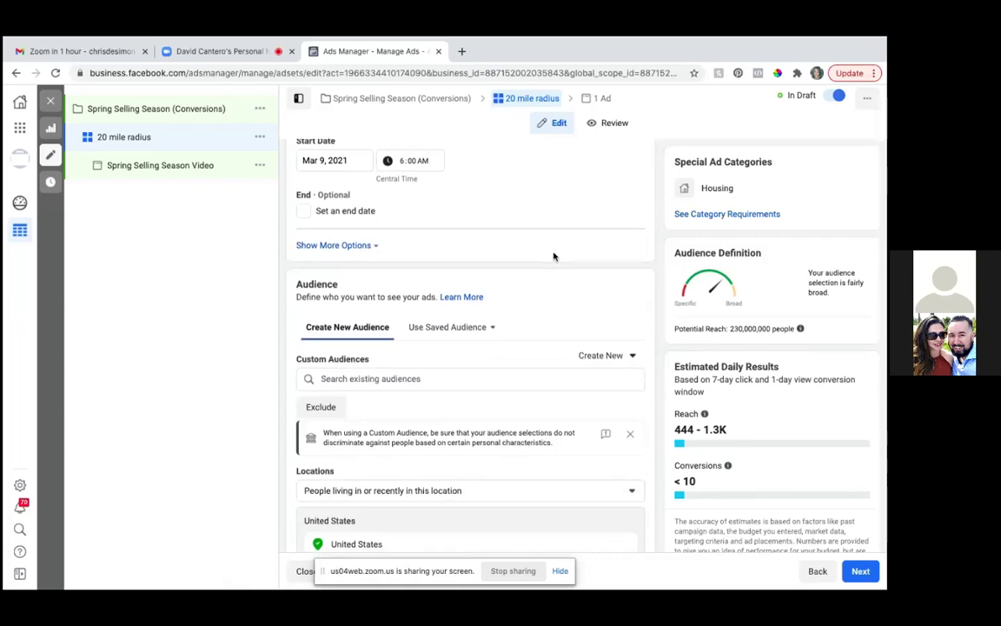
pyautogui.scroll(-2, 554, 256)
pyautogui.scroll(3, 553, 256)
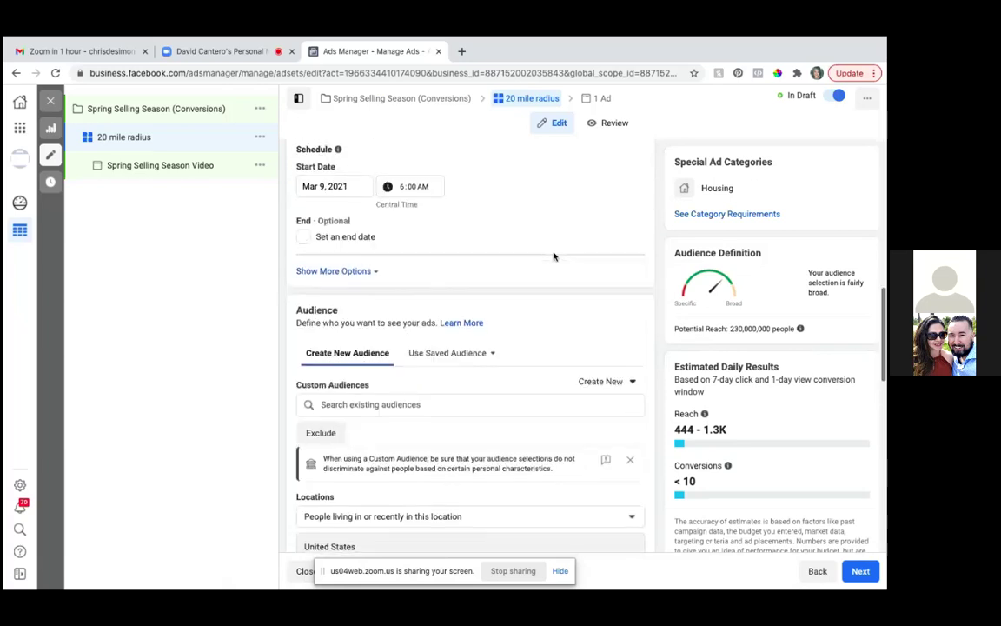
pyautogui.scroll(-1, 554, 257)
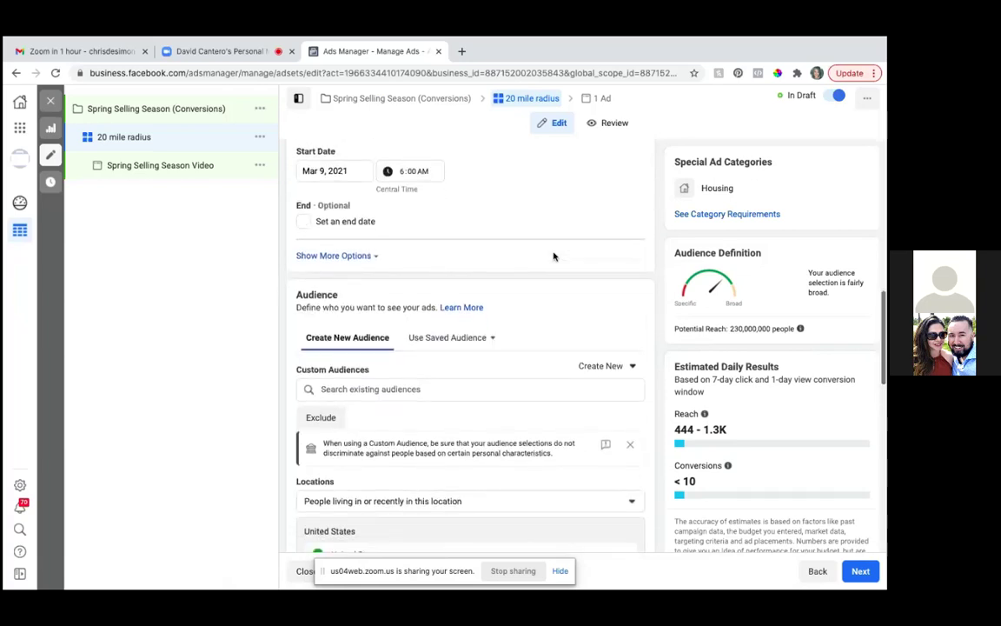
pyautogui.scroll(-1, 553, 257)
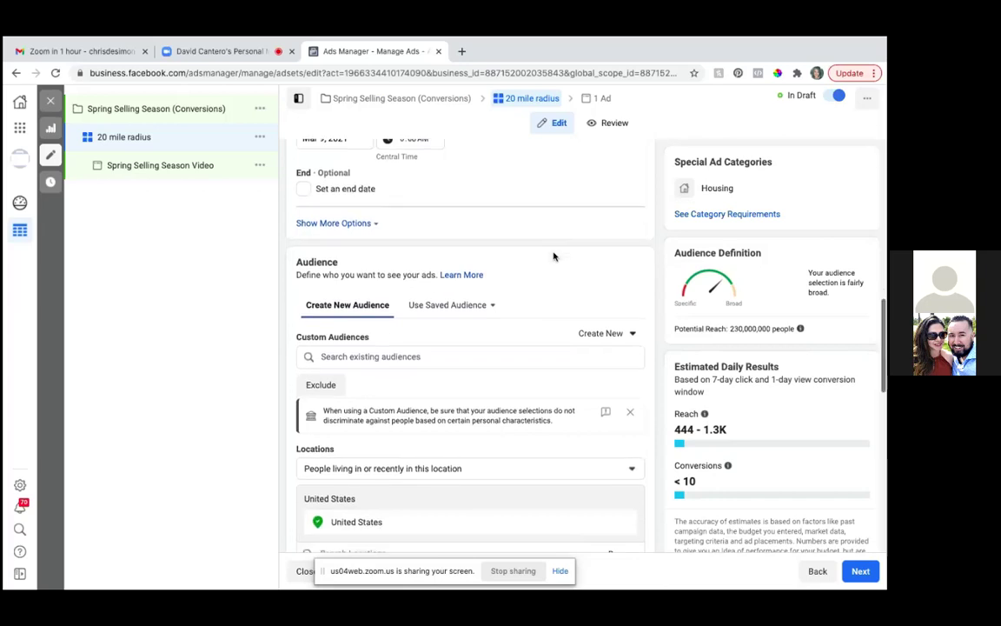
pyautogui.scroll(3, 553, 257)
pyautogui.scroll(2, 553, 256)
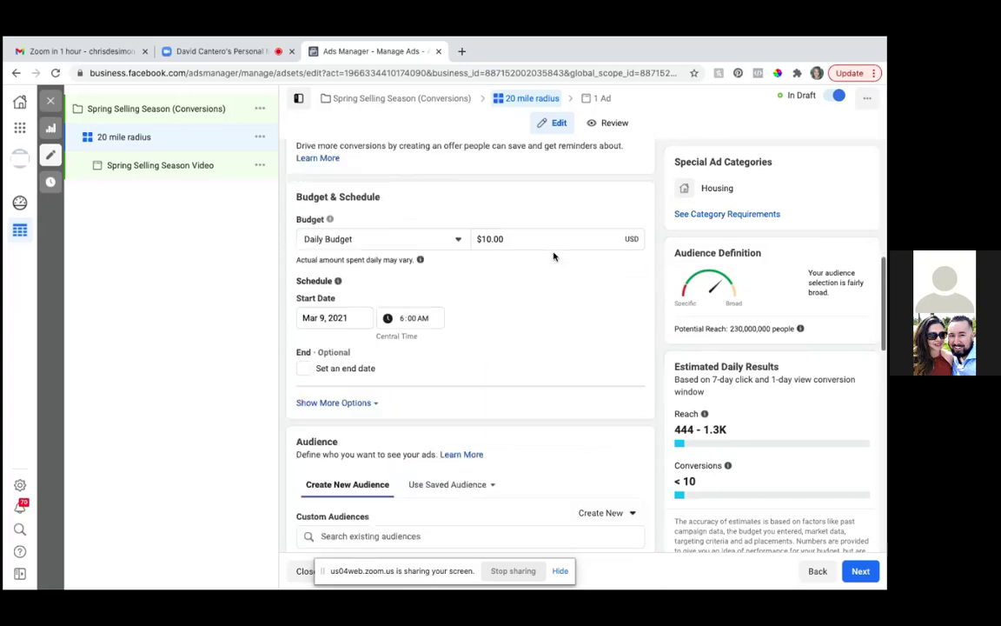
pyautogui.scroll(-4, 554, 257)
pyautogui.scroll(-5, 553, 256)
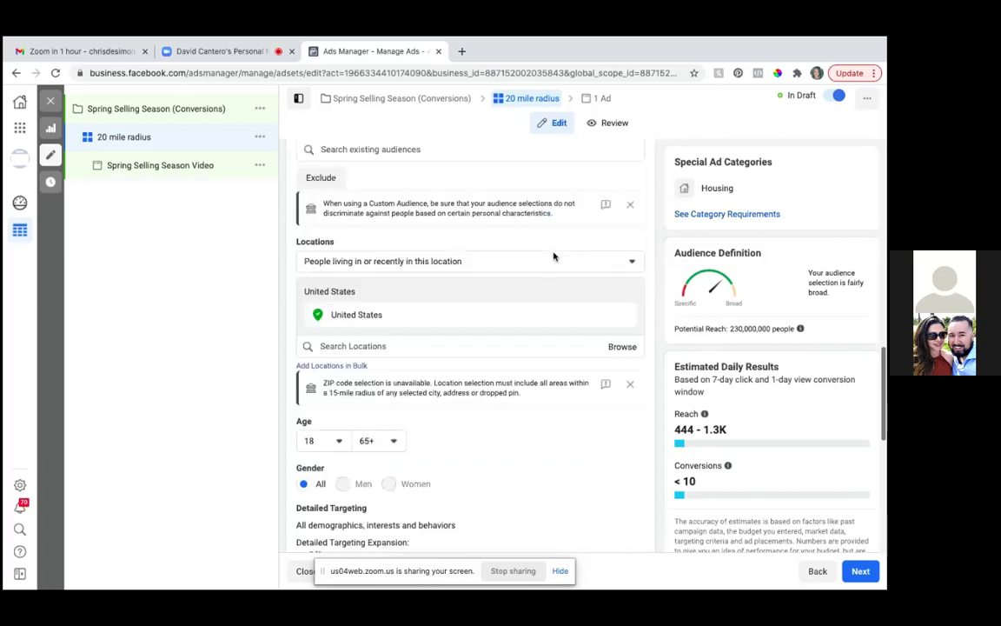
pyautogui.scroll(-3, 554, 257)
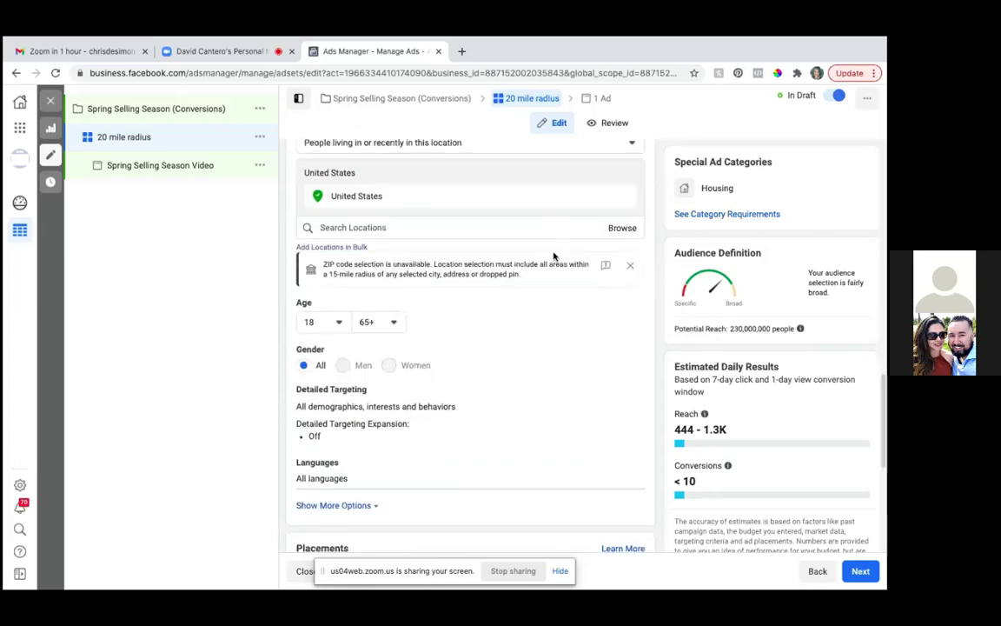
# Restrict the audience's location targeting to people living in this location.
pyautogui.scroll(3, 553, 256)
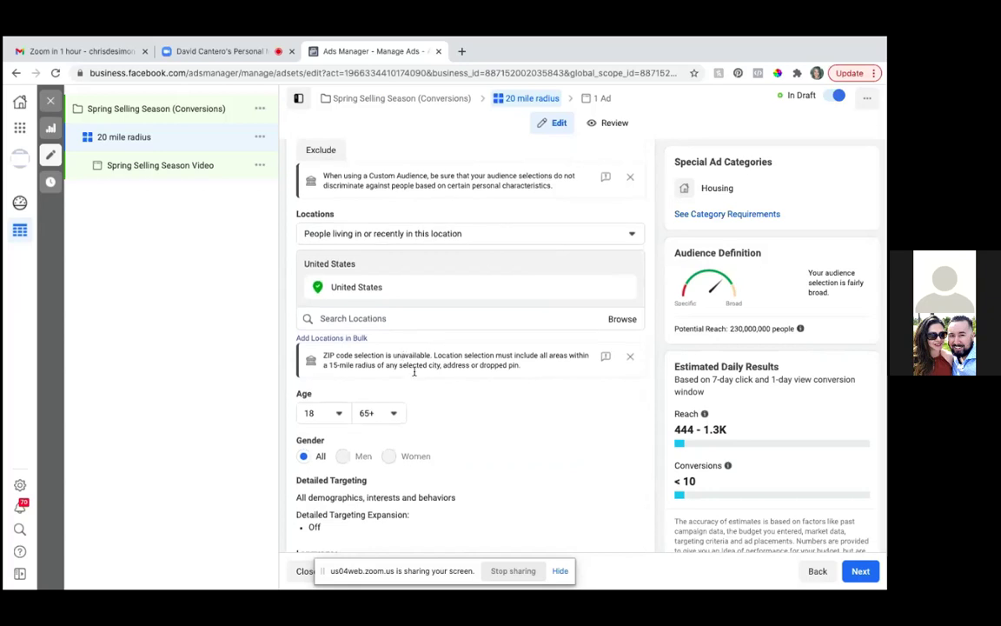
pyautogui.scroll(1, 599, 261)
pyautogui.click(633, 271)
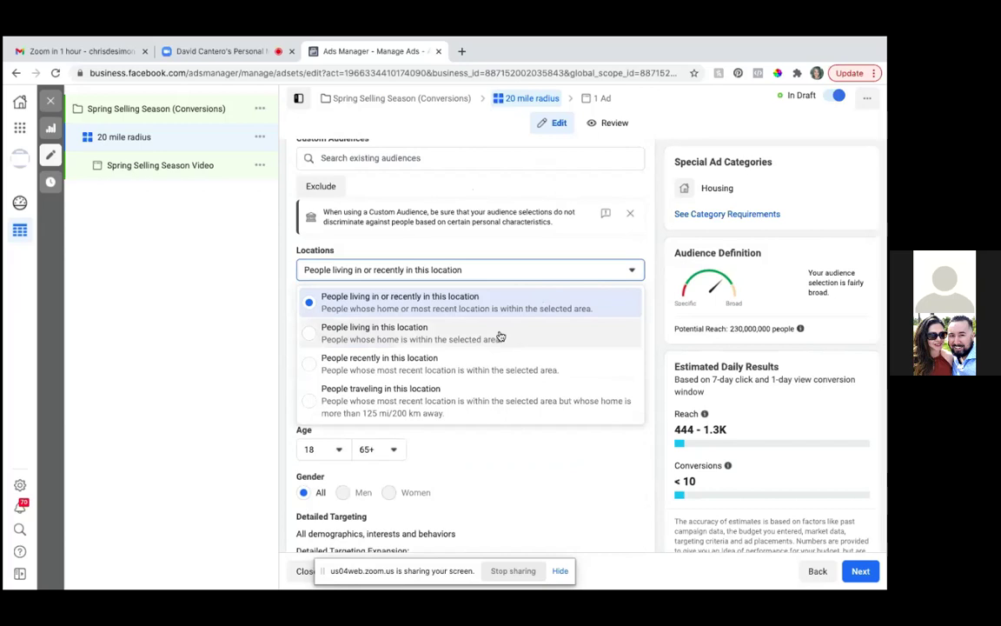
pyautogui.click(310, 336)
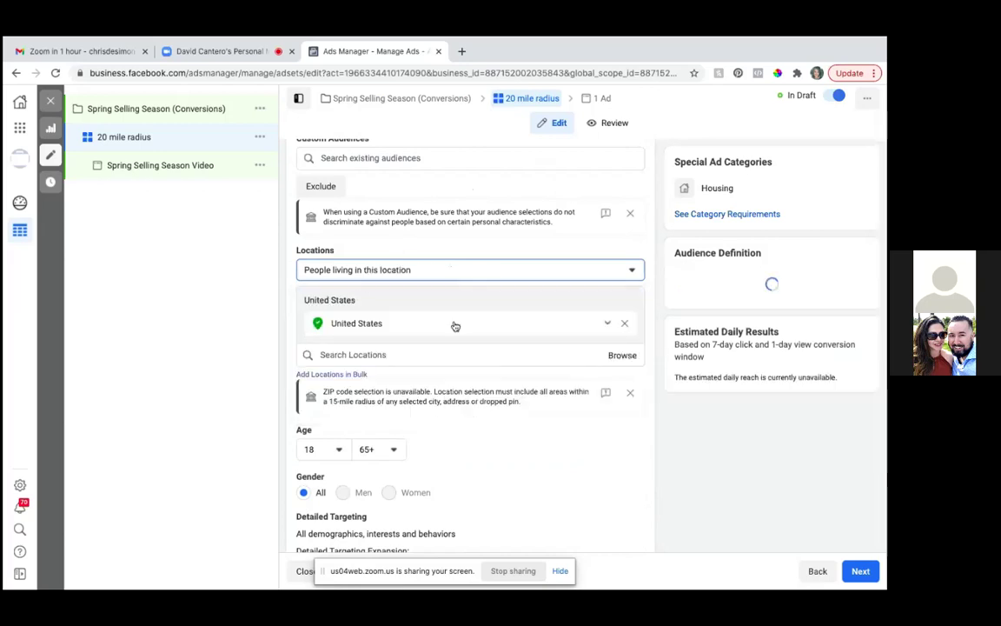
# Search the audience locations for the street address and add Anytime Fitness- Cedar Park (Parmer Ln).
pyautogui.click(378, 353)
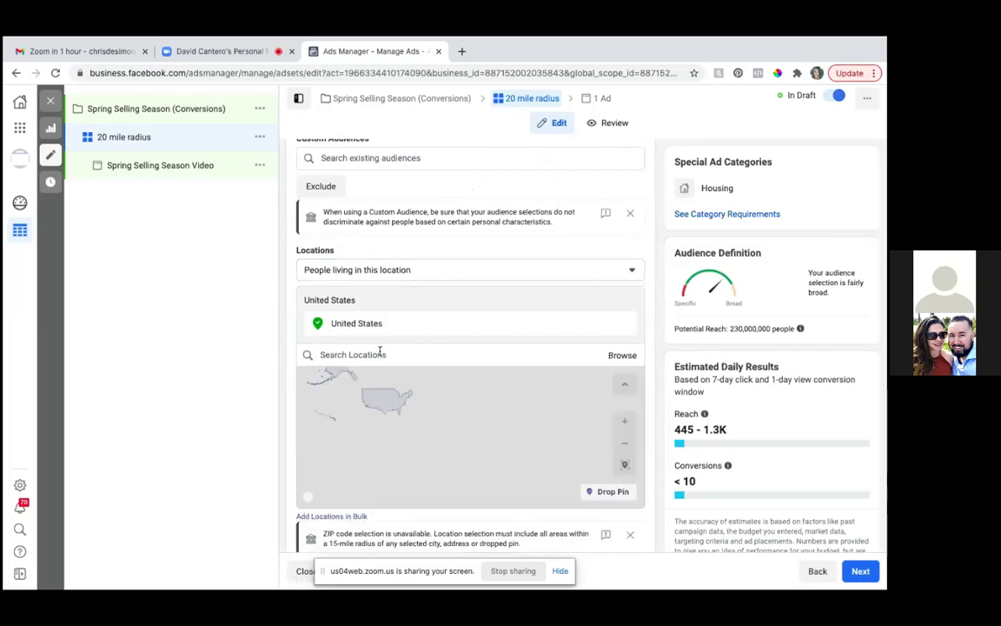
pyautogui.write('11400 W')
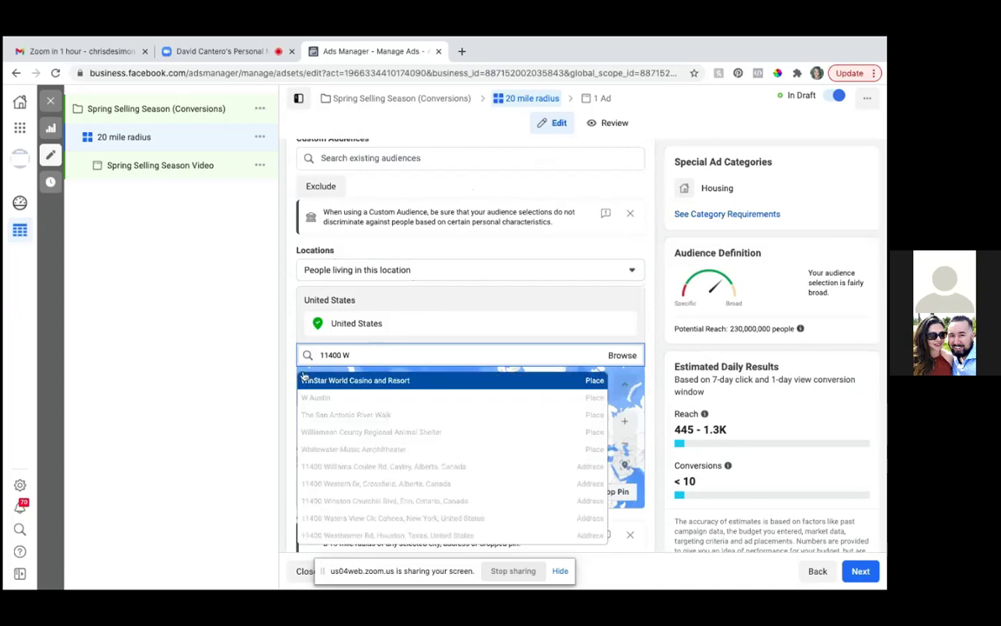
pyautogui.tripleClick(355, 355)
pyautogui.click(356, 355)
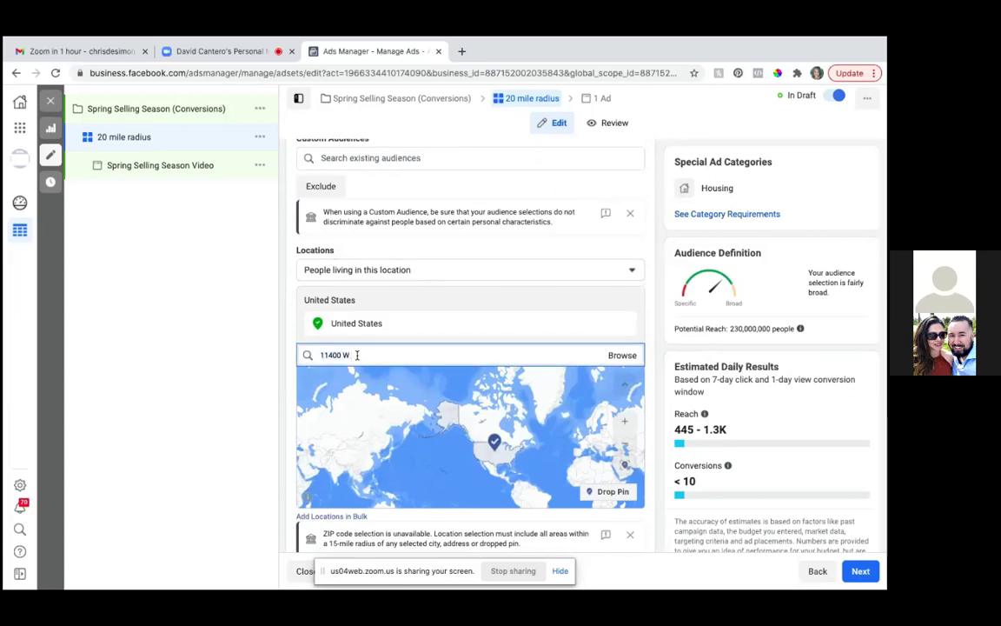
pyautogui.write('Parmer Ln')
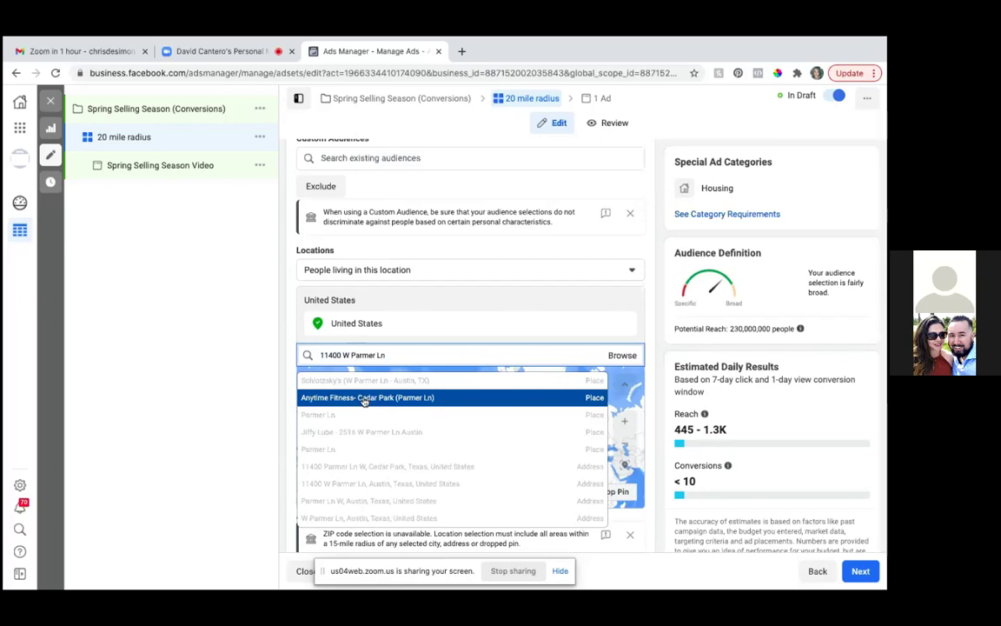
pyautogui.click(364, 399)
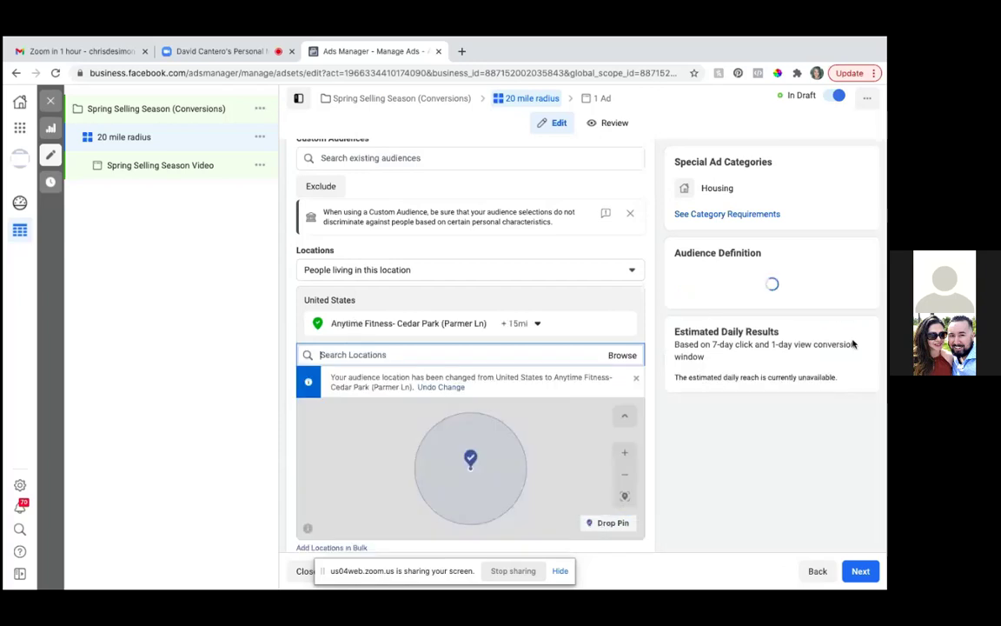
# Check the targeted area on the map and remove the Anytime Fitness location from the audience.
pyautogui.scroll(-1, 774, 506)
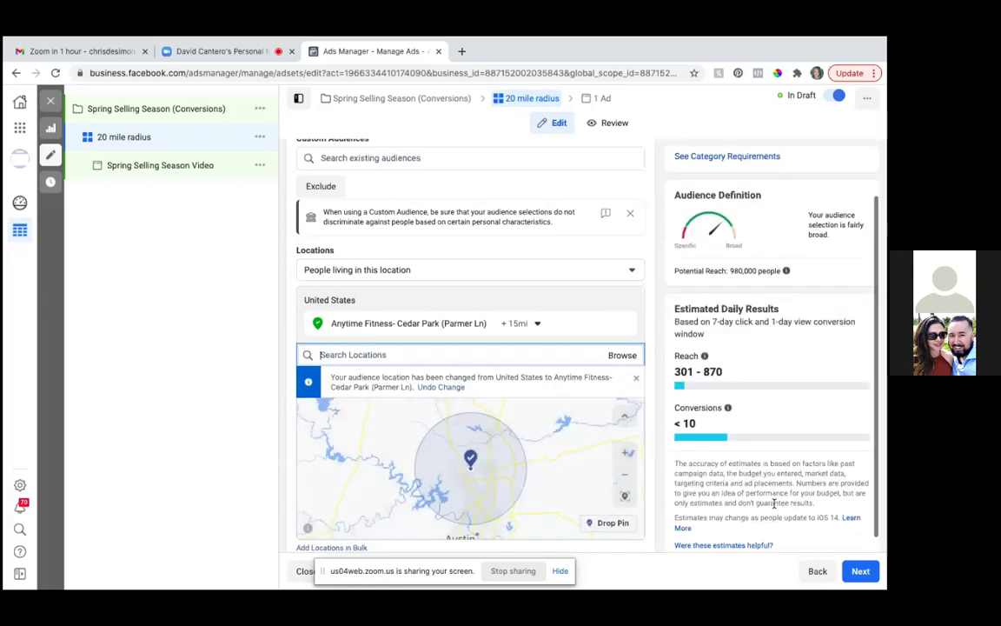
pyautogui.scroll(-1, 473, 486)
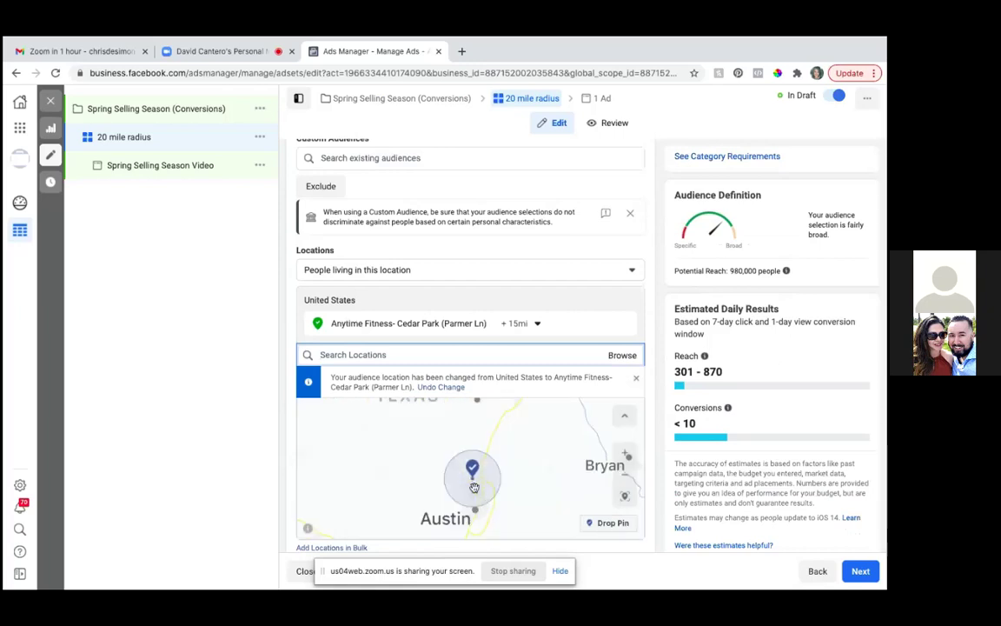
pyautogui.scroll(2, 473, 486)
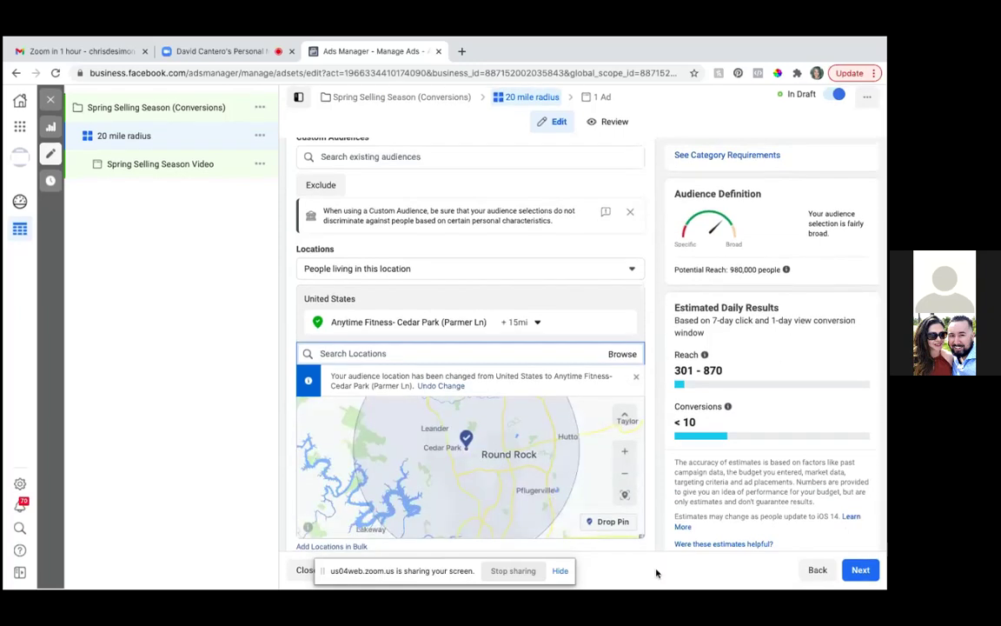
pyautogui.click(395, 327)
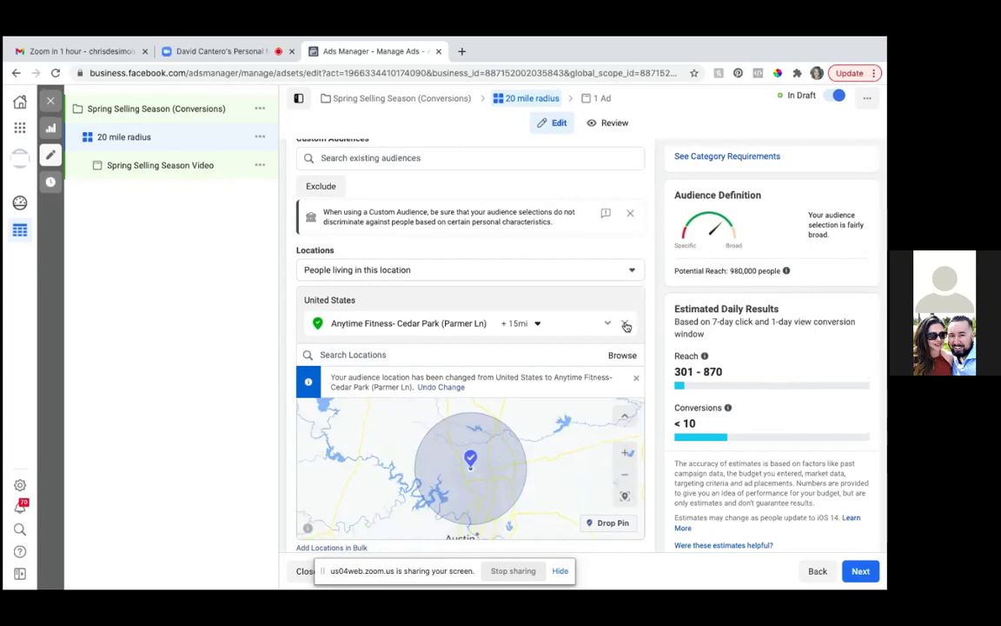
pyautogui.click(625, 324)
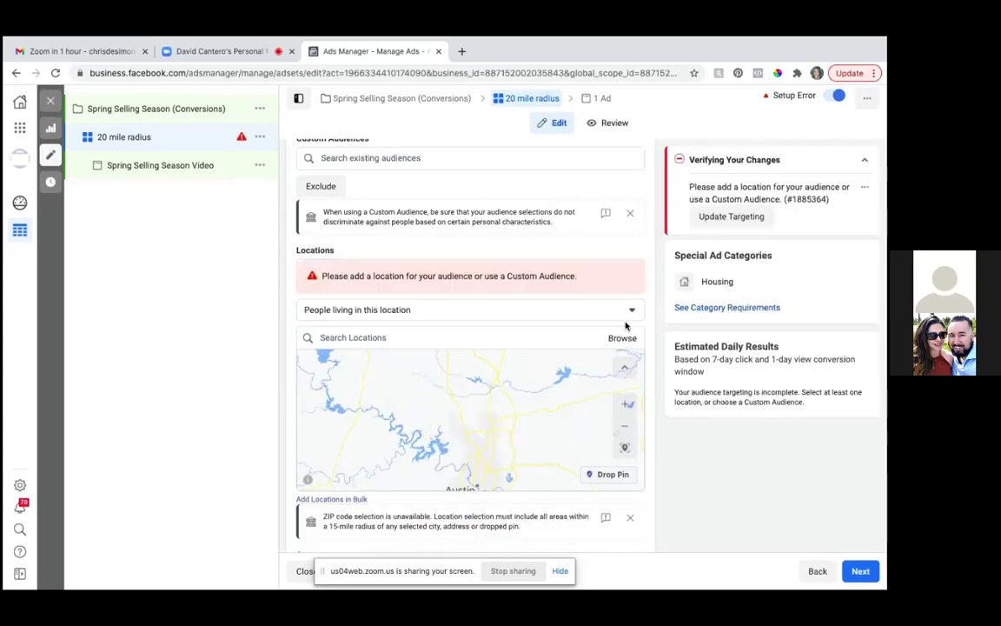
# Search for the street address and add its Cedar Park, Texas match as the audience's location.
pyautogui.click(379, 339)
pyautogui.write('11400')
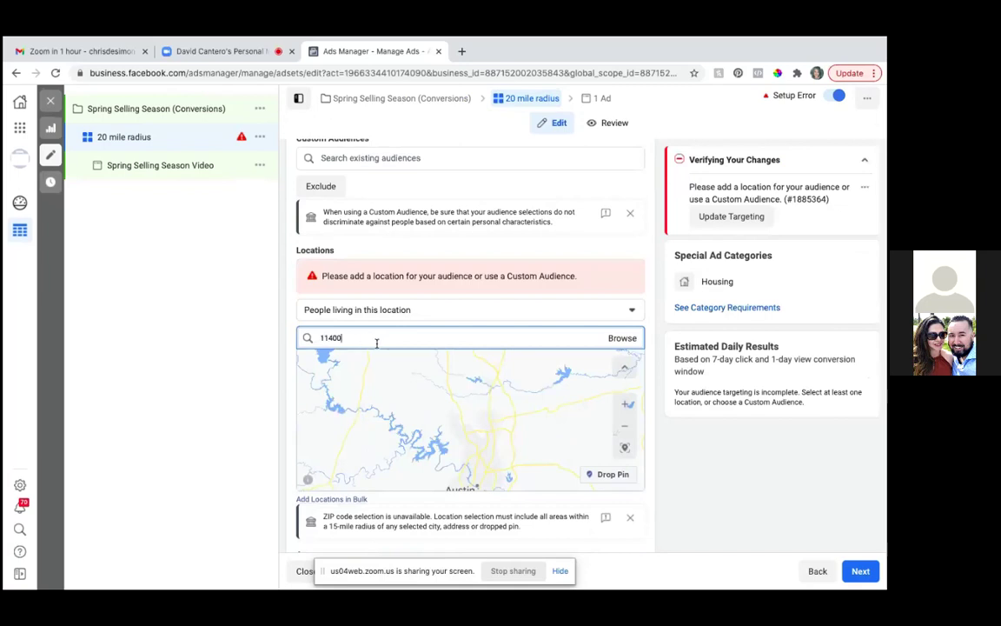
pyautogui.write(' W Parmer')
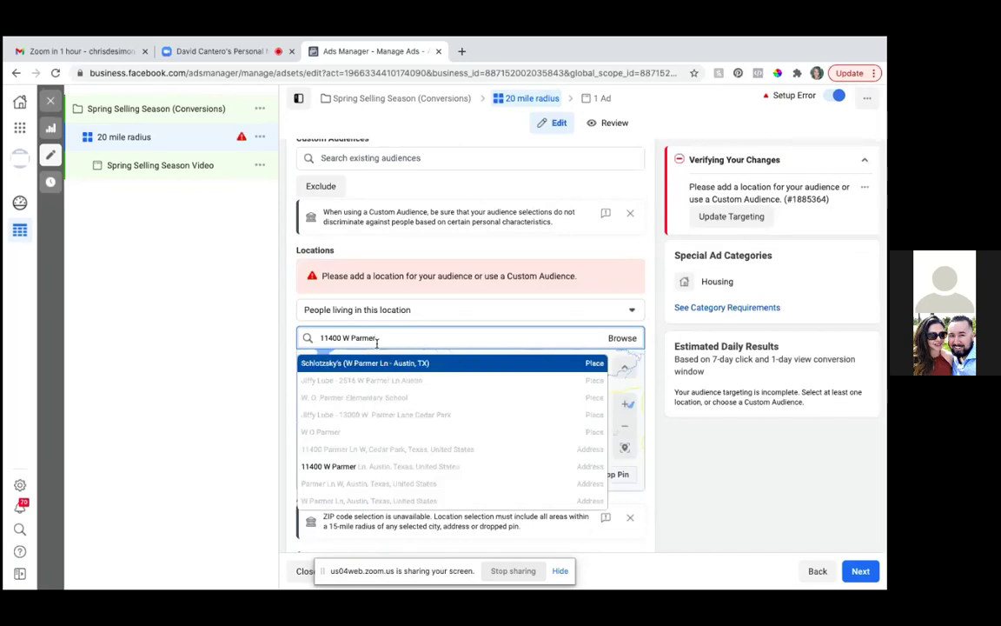
pyautogui.write(' Ln')
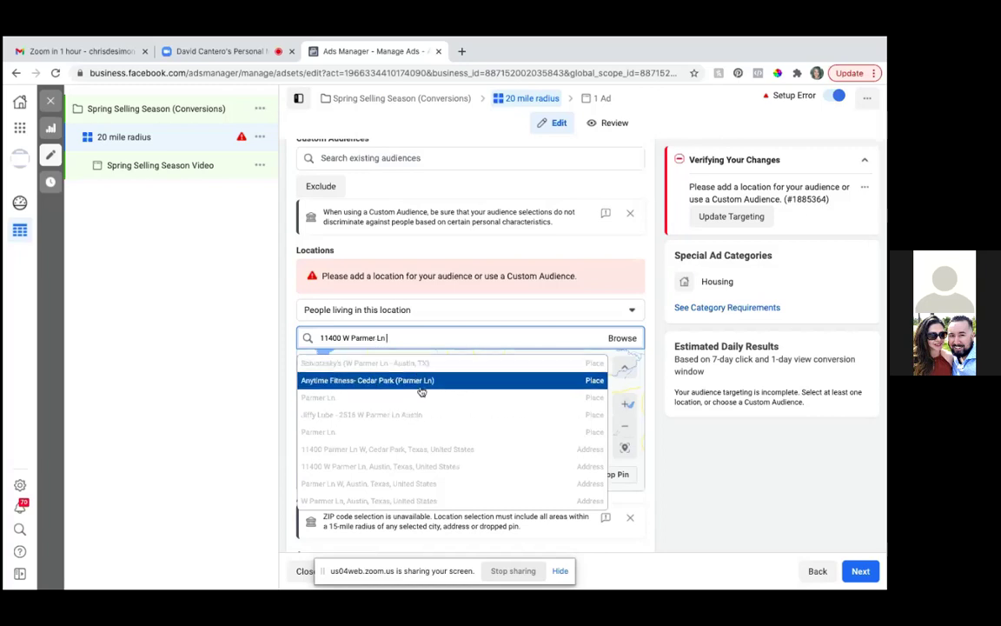
pyautogui.click(415, 451)
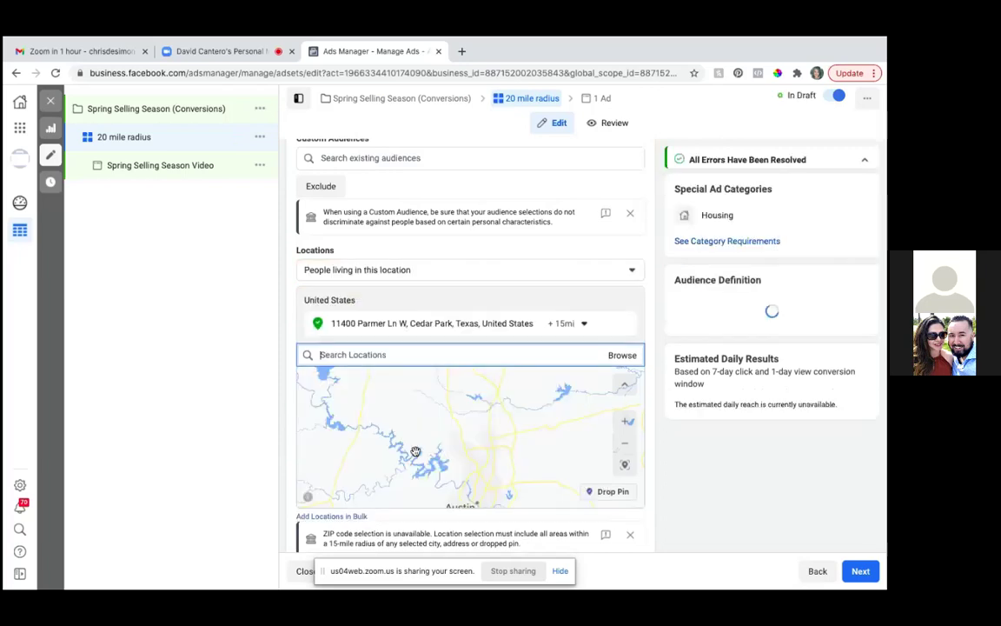
# Set the targeting radius around the Cedar Park address to 20 miles and check its coverage on the map.
pyautogui.click(584, 324)
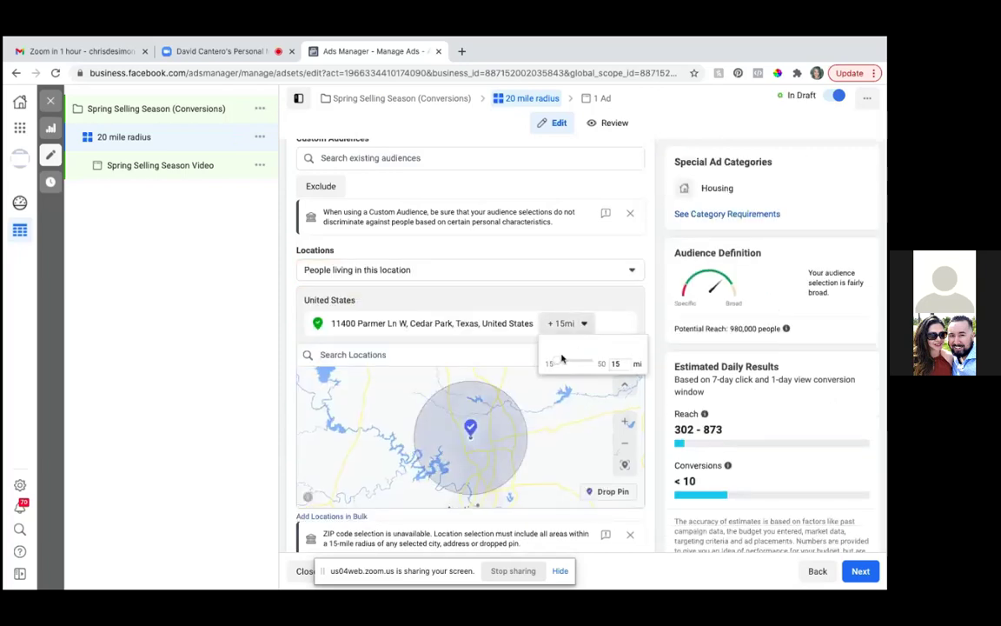
pyautogui.moveTo(559, 366); pyautogui.dragTo(569, 362)
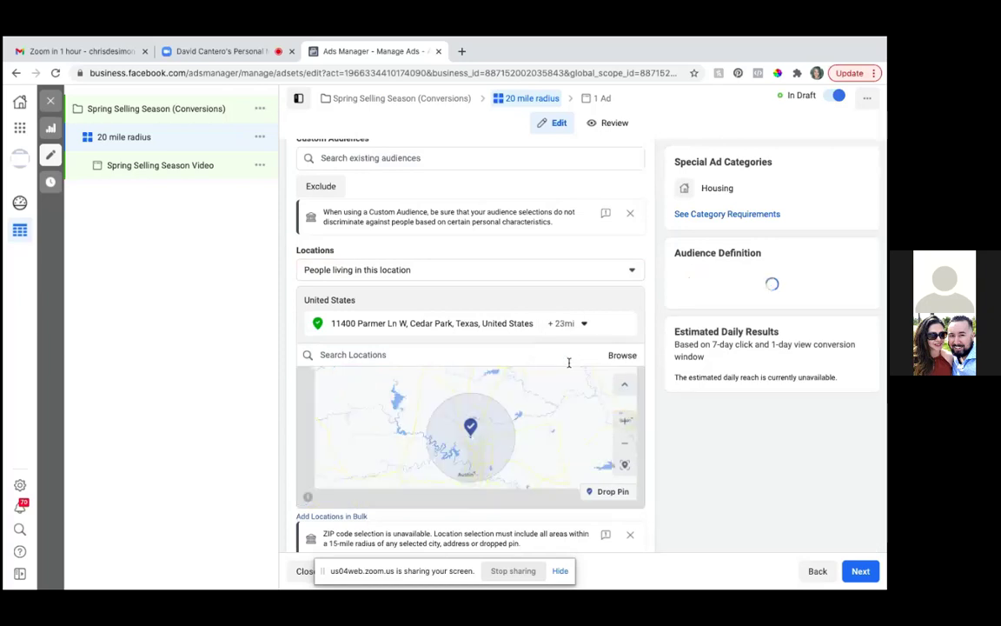
pyautogui.click(574, 323)
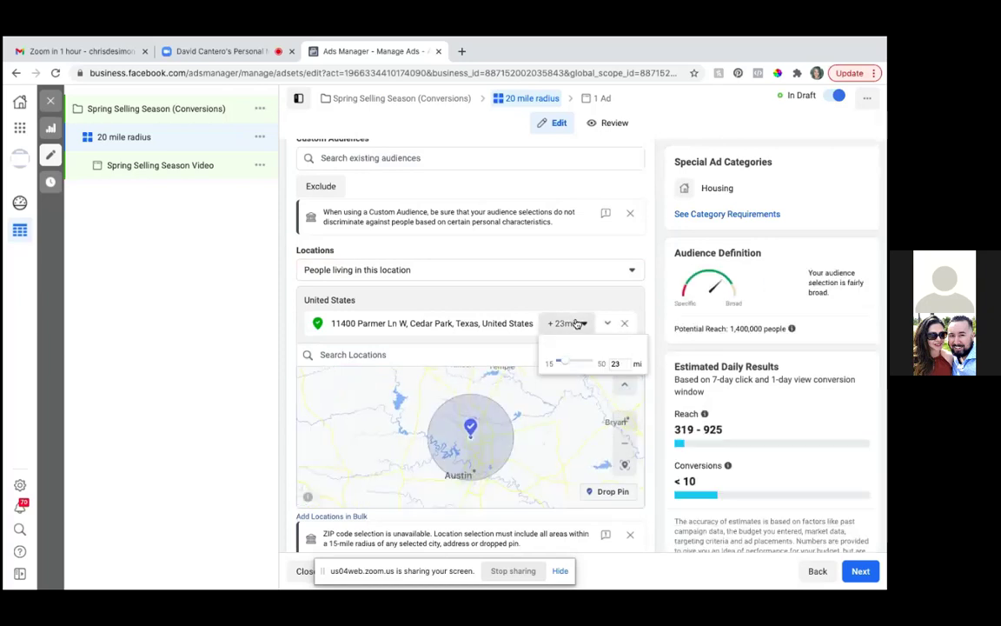
pyautogui.moveTo(565, 364); pyautogui.dragTo(570, 365)
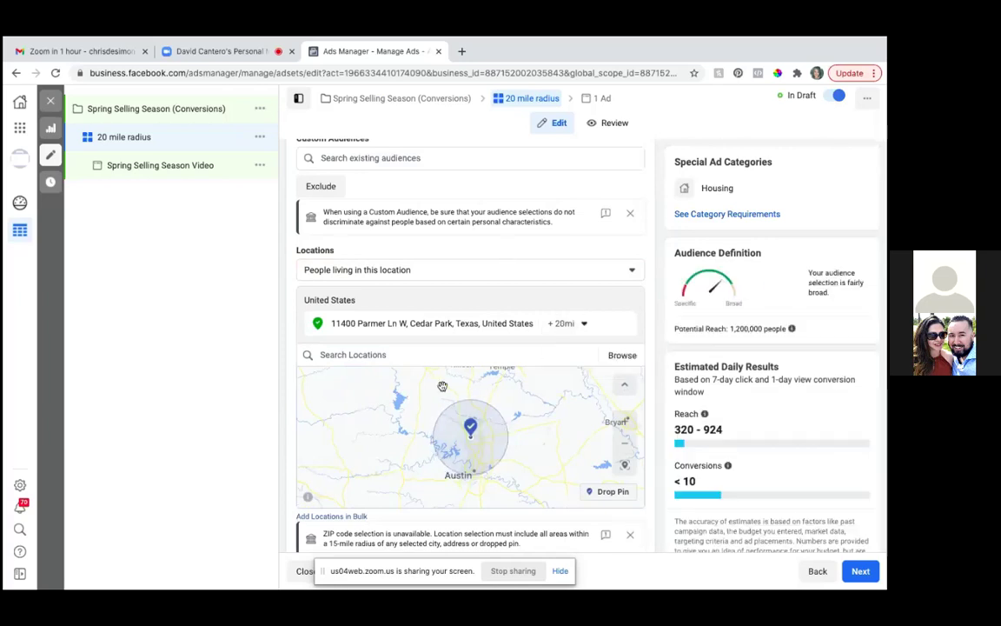
pyautogui.scroll(-3, 443, 385)
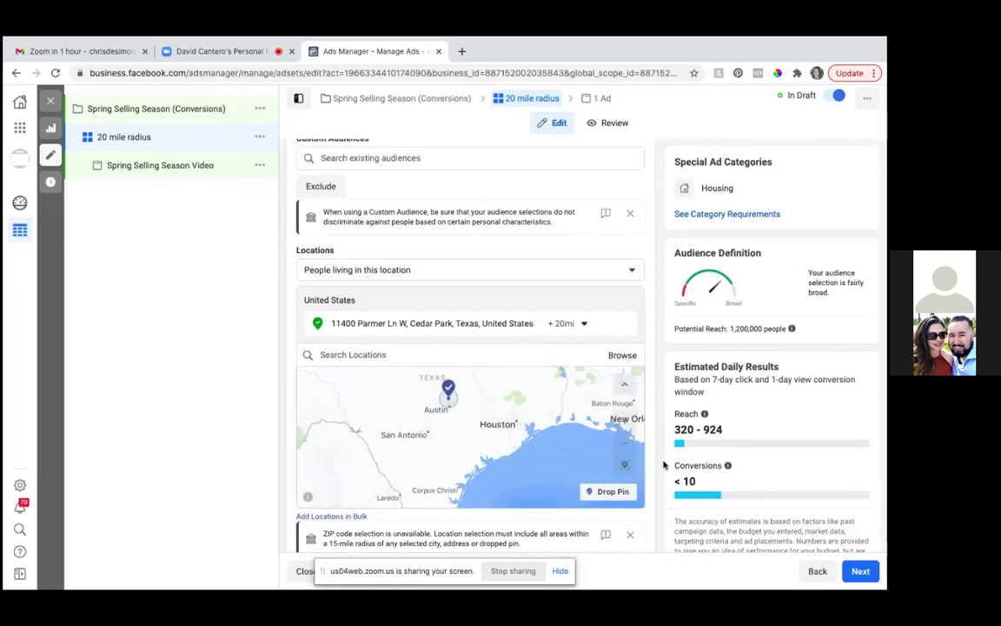
# Expand the additional audience options and set the audience language to English (All).
pyautogui.scroll(-3, 663, 464)
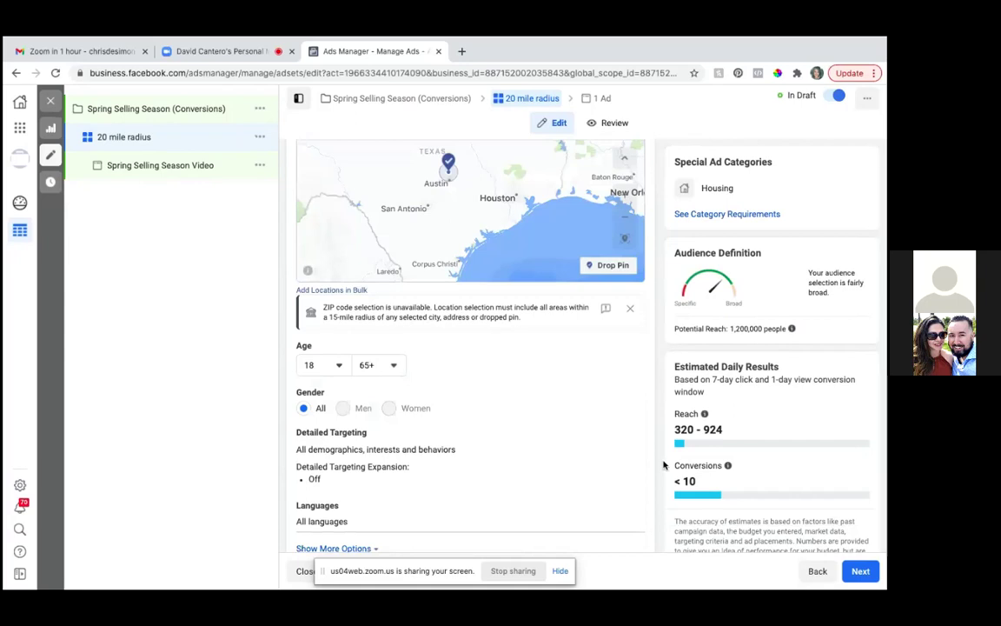
pyautogui.scroll(-1, 663, 465)
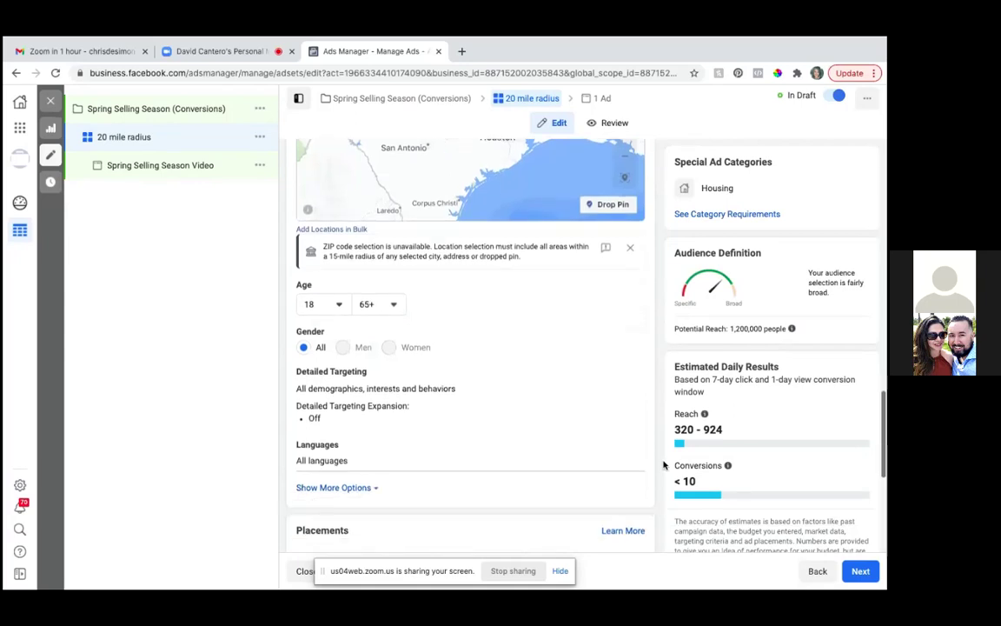
pyautogui.scroll(-1, 663, 464)
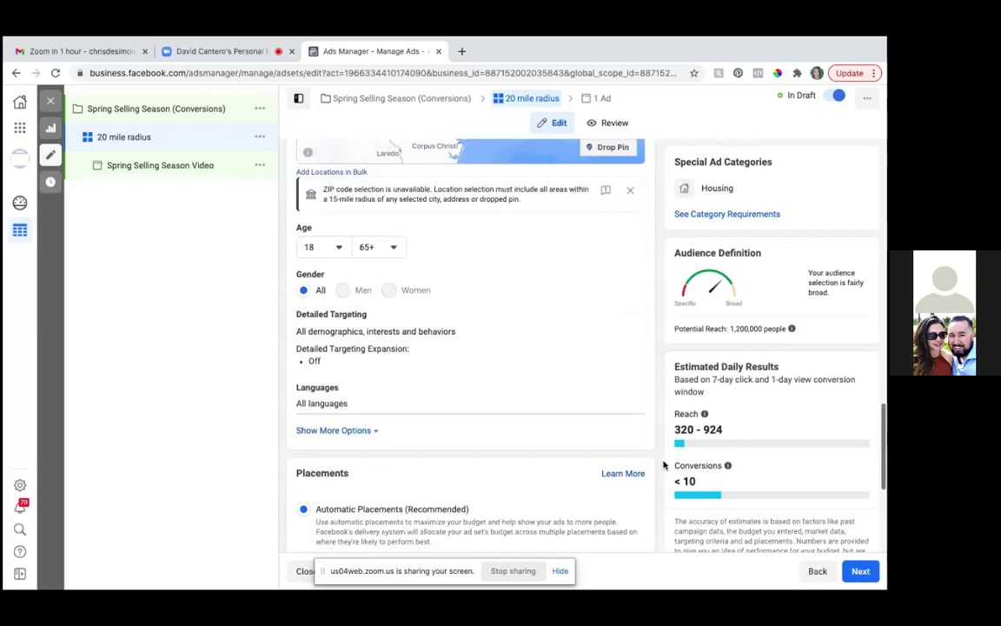
pyautogui.scroll(-2, 663, 465)
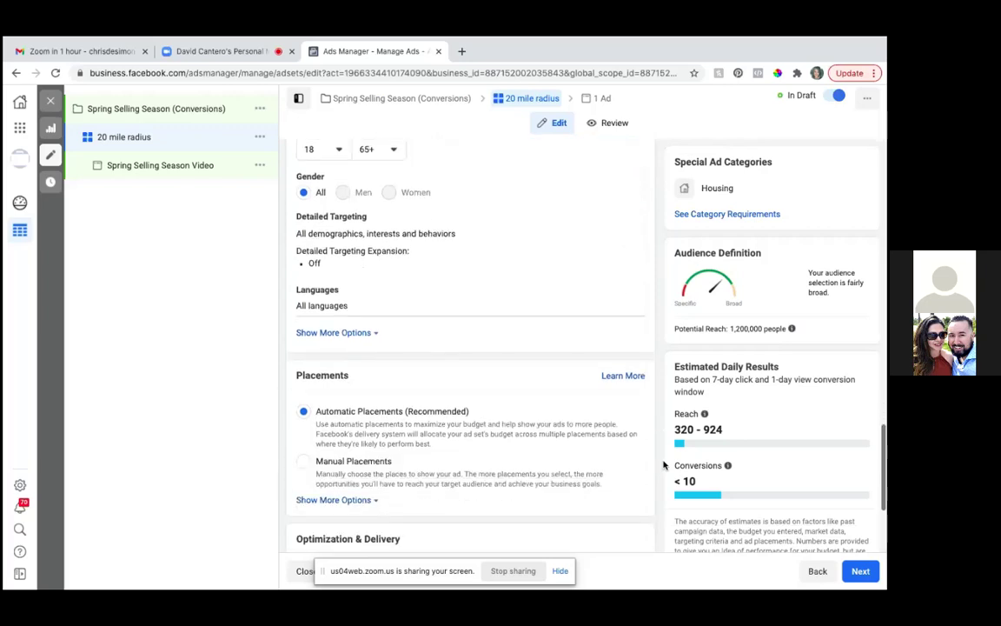
pyautogui.scroll(-1, 663, 465)
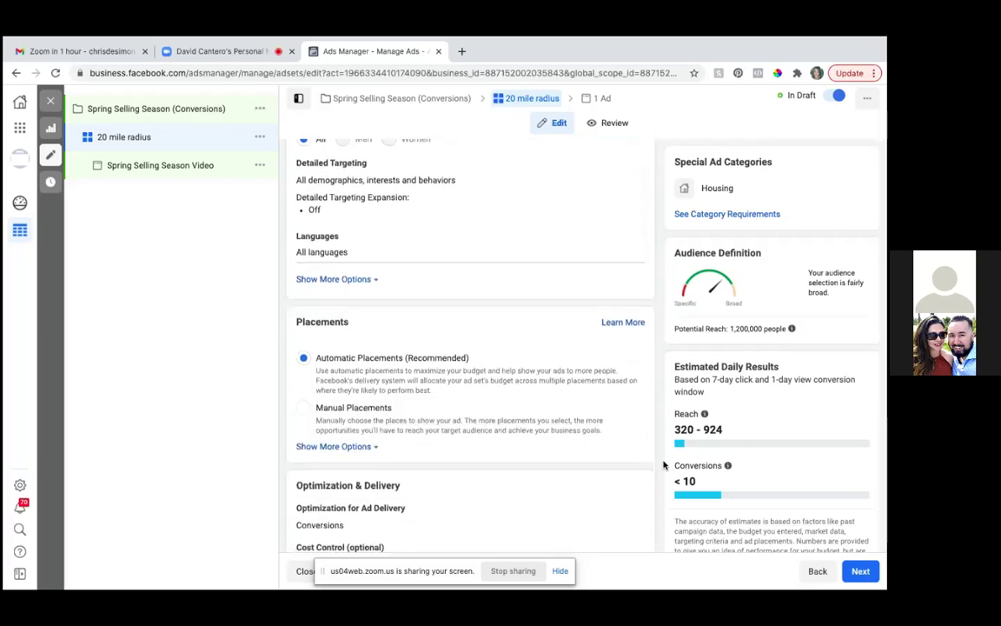
pyautogui.scroll(1, 347, 313)
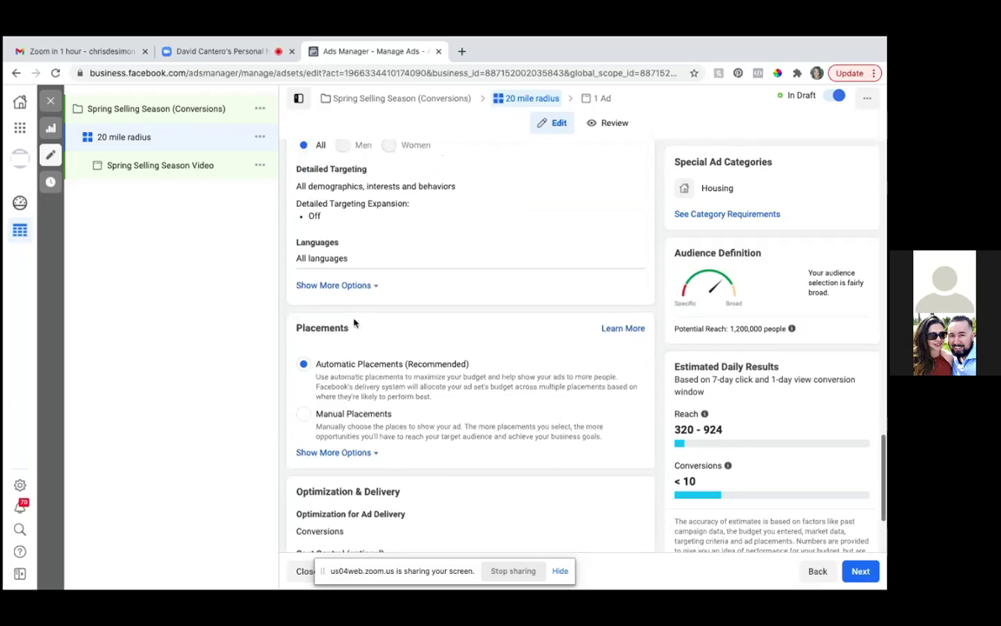
pyautogui.click(359, 289)
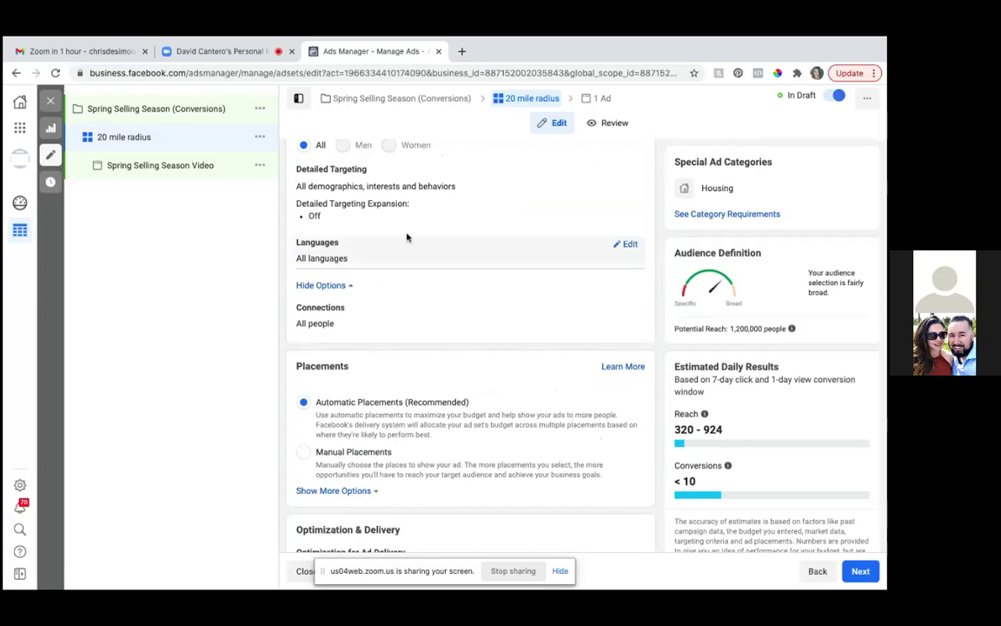
pyautogui.click(630, 246)
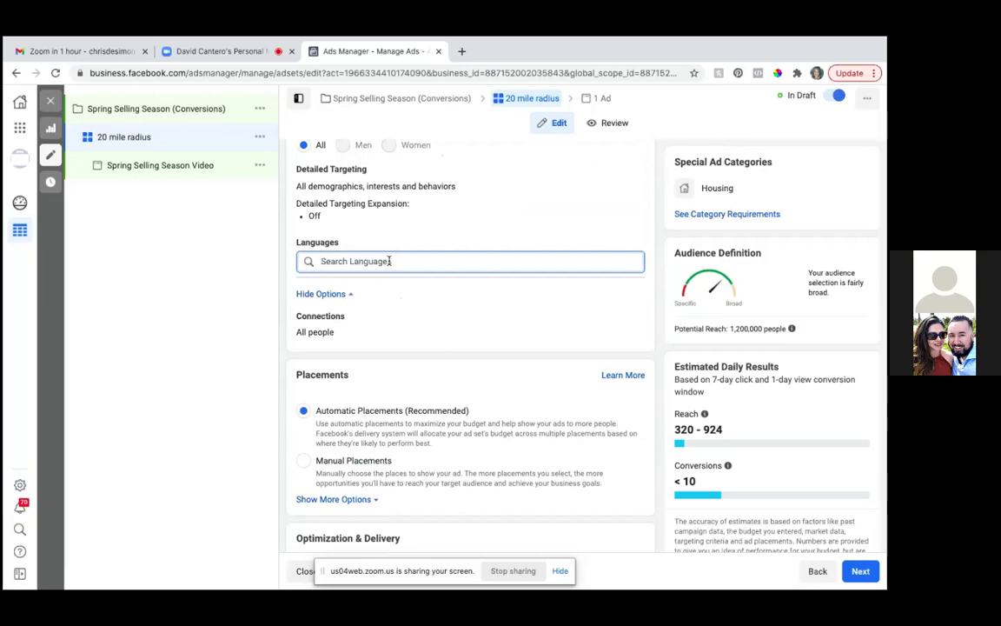
pyautogui.write('Eng')
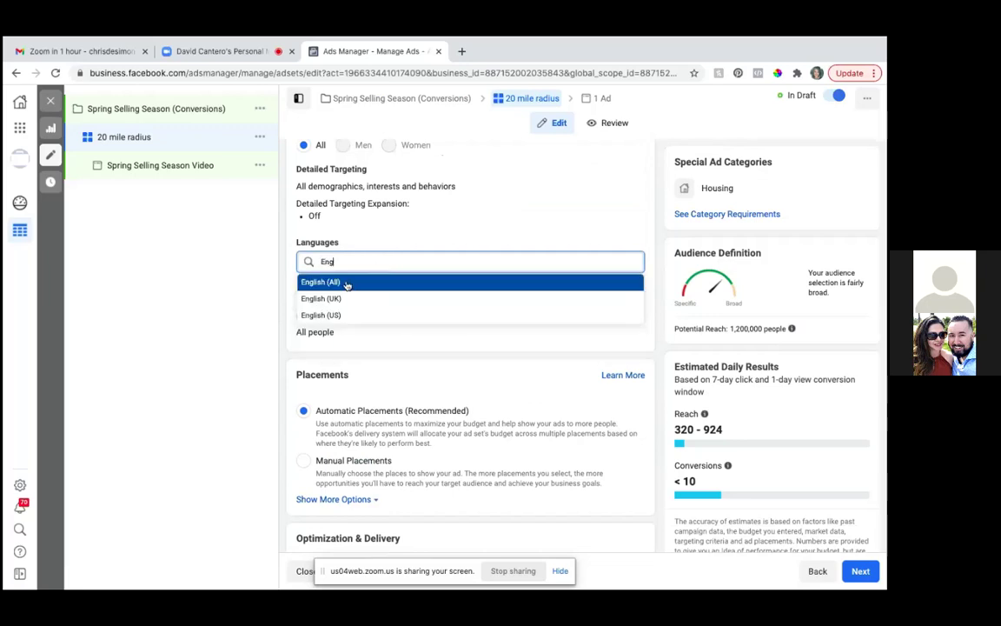
pyautogui.click(346, 282)
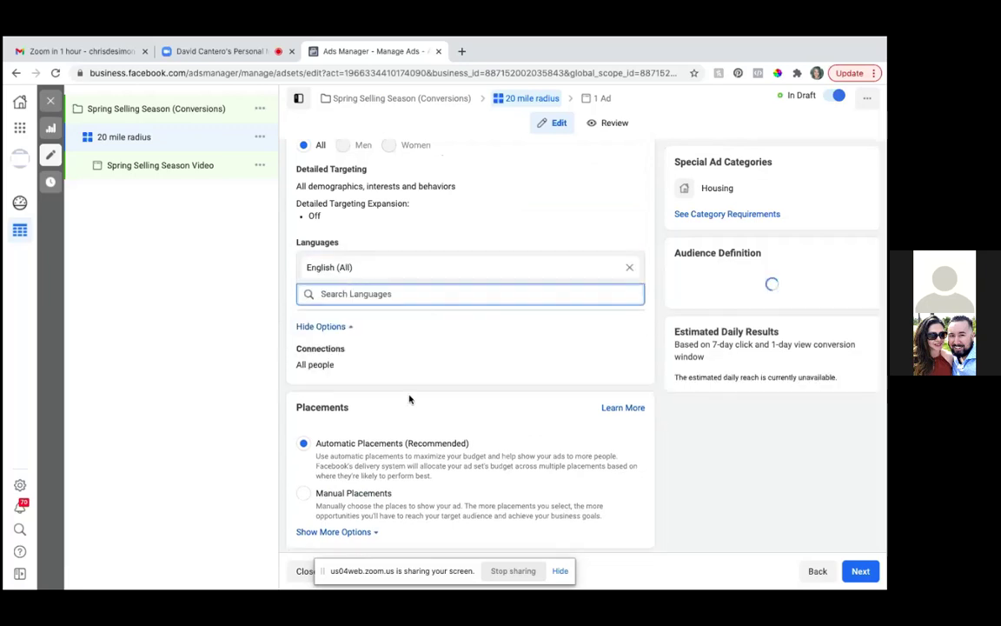
# Keep automatic placements and the default delivery optimization for the ad set, and continue to the ad settings.
pyautogui.scroll(-1, 407, 400)
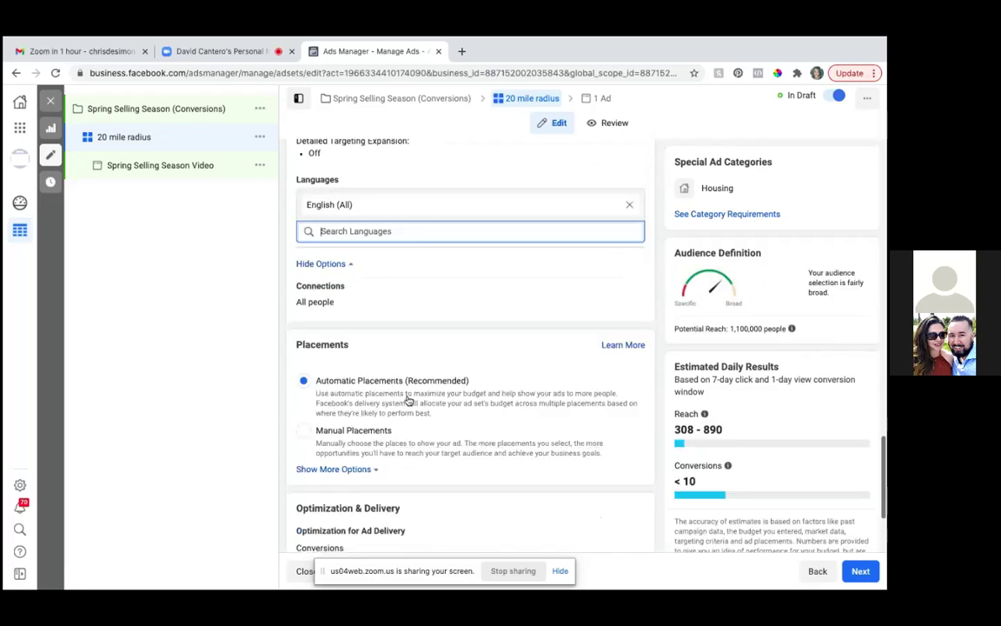
pyautogui.scroll(-3, 407, 400)
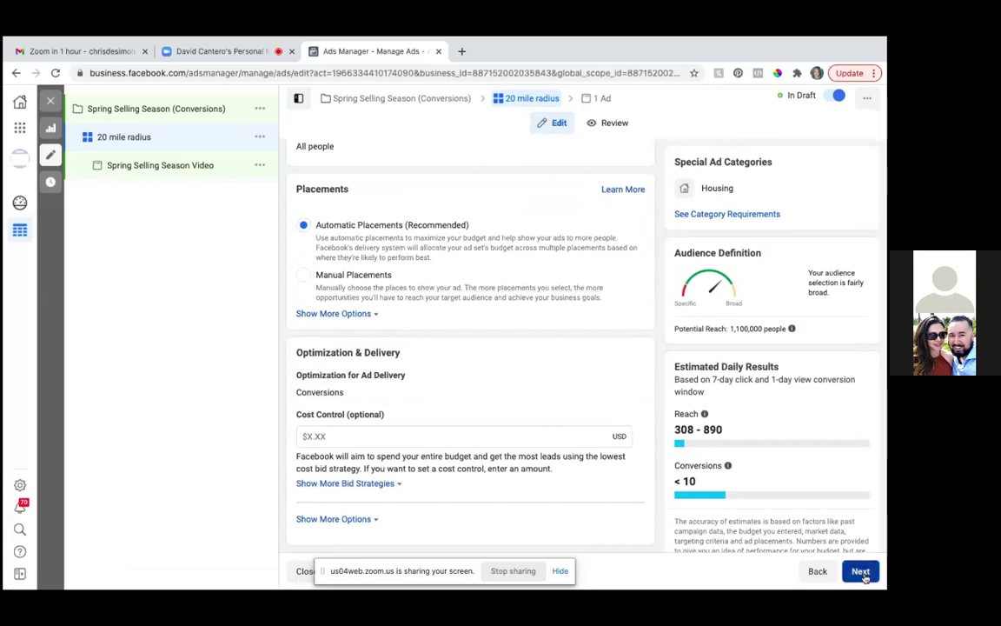
pyautogui.click(860, 571)
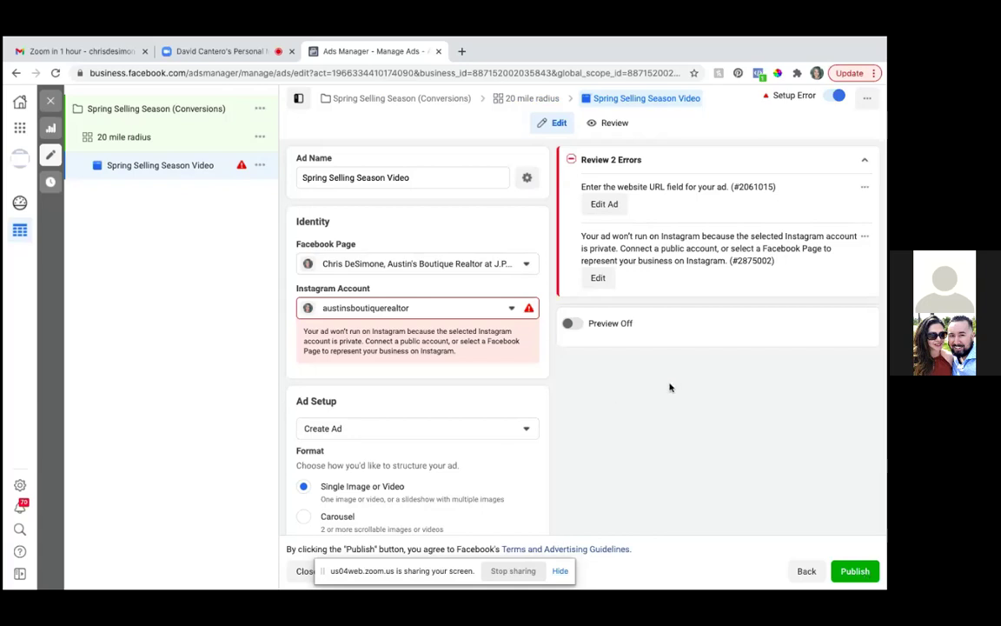
# Change the ad setup of Spring Selling Season Video to Use Existing Post.
pyautogui.scroll(-2, 657, 436)
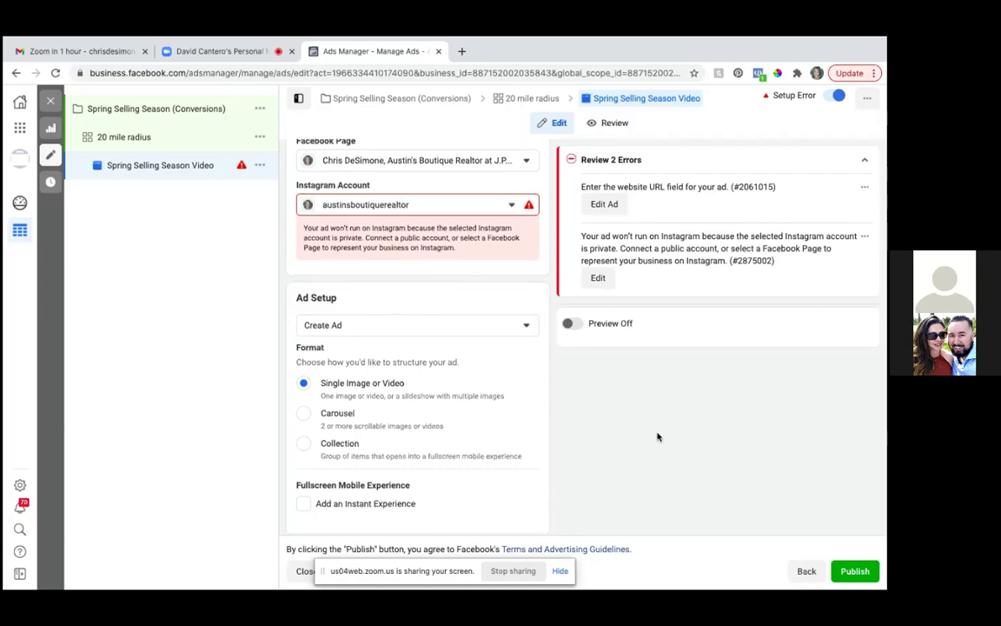
pyautogui.scroll(-1, 658, 436)
pyautogui.scroll(1, 657, 436)
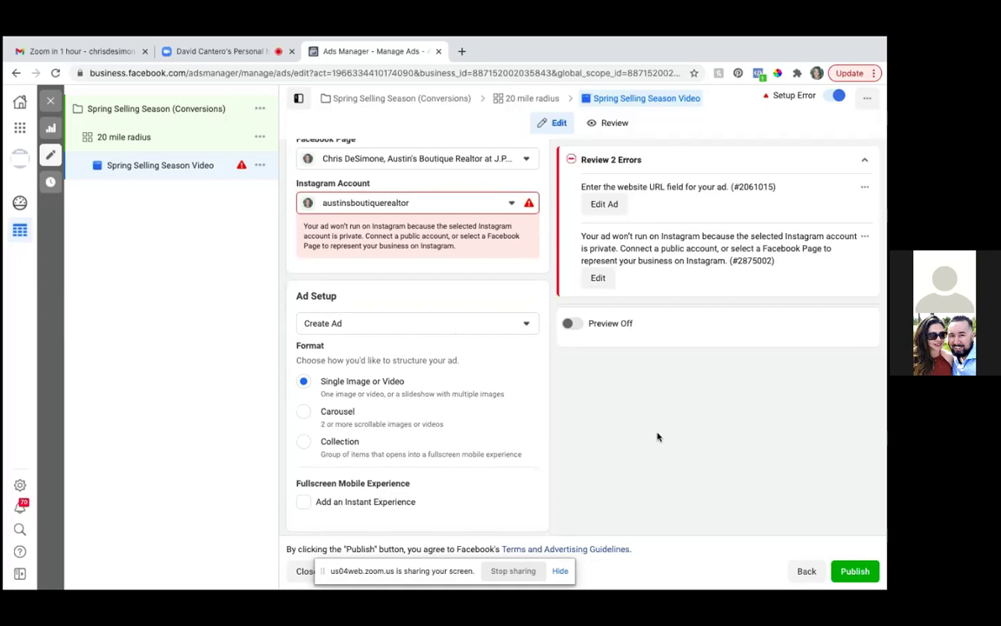
pyautogui.click(494, 324)
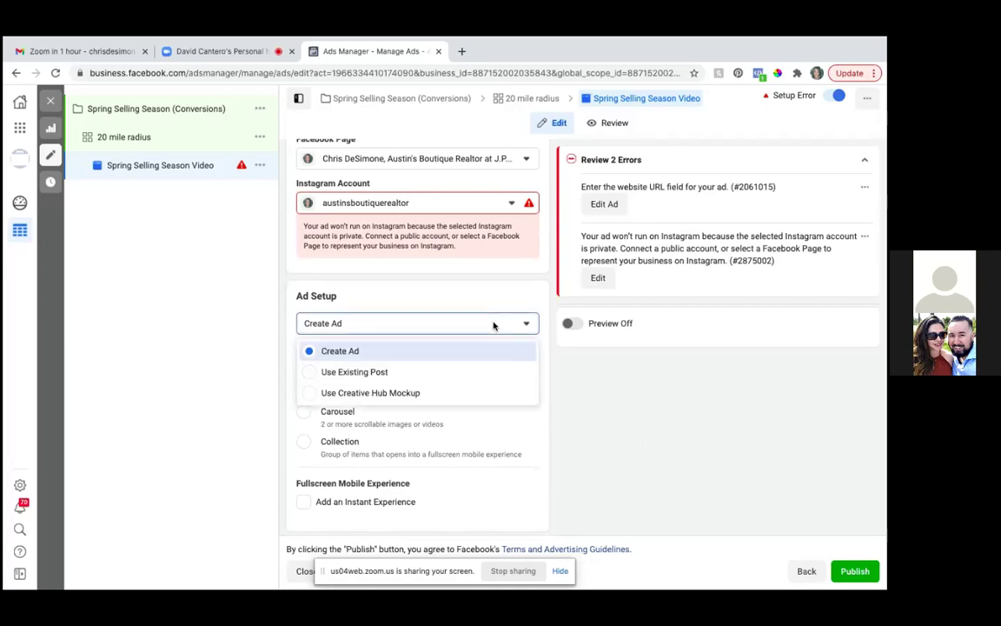
pyautogui.click(310, 373)
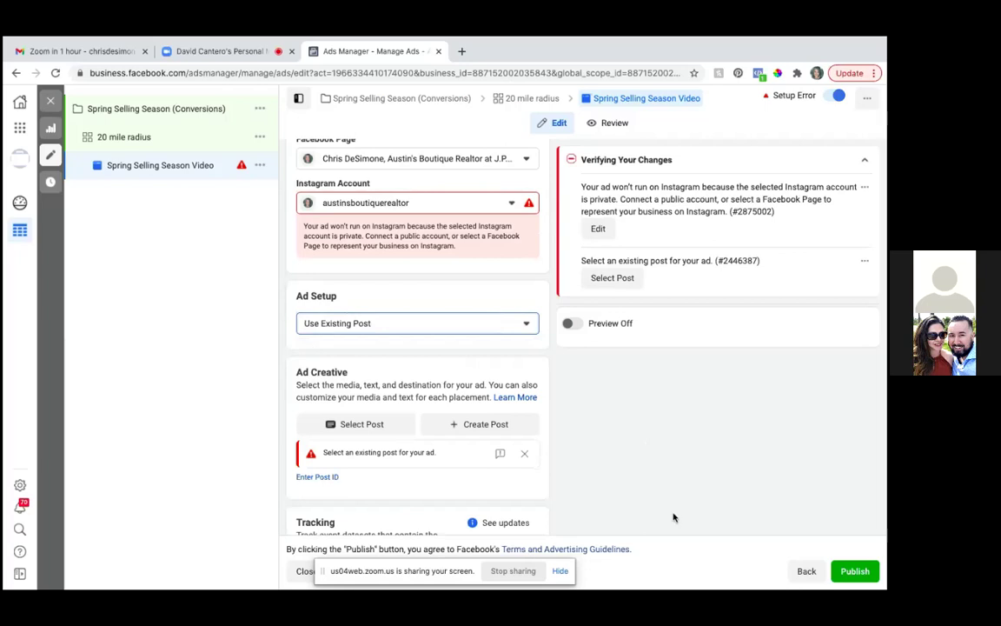
# Select the Mar 8, 2021 Facebook video post "A Real Estate Update For Austin-Area Homeowners" as the ad creative and review its preview.
pyautogui.scroll(-2, 672, 518)
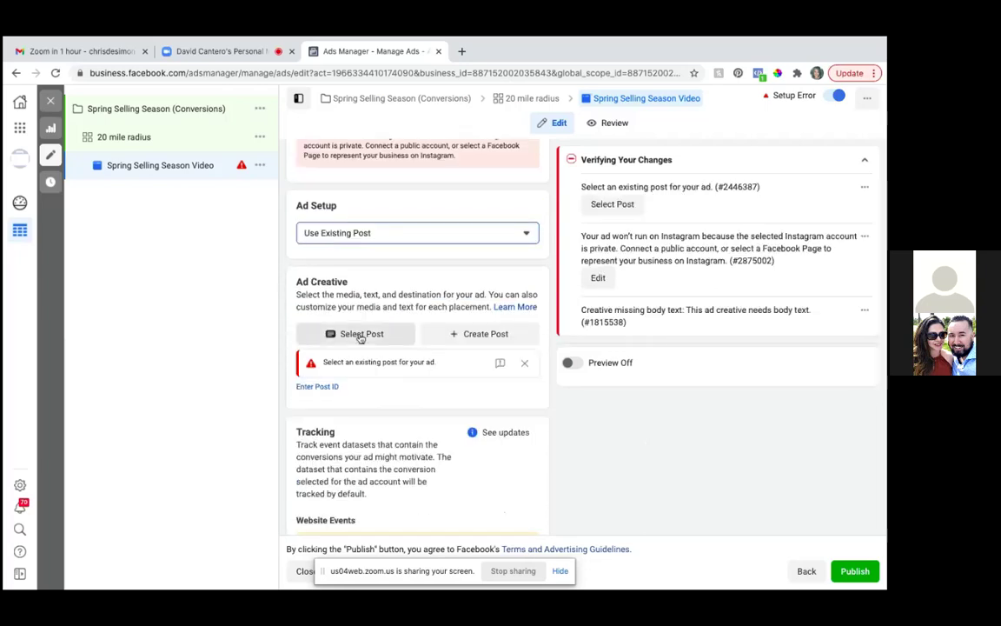
pyautogui.click(360, 335)
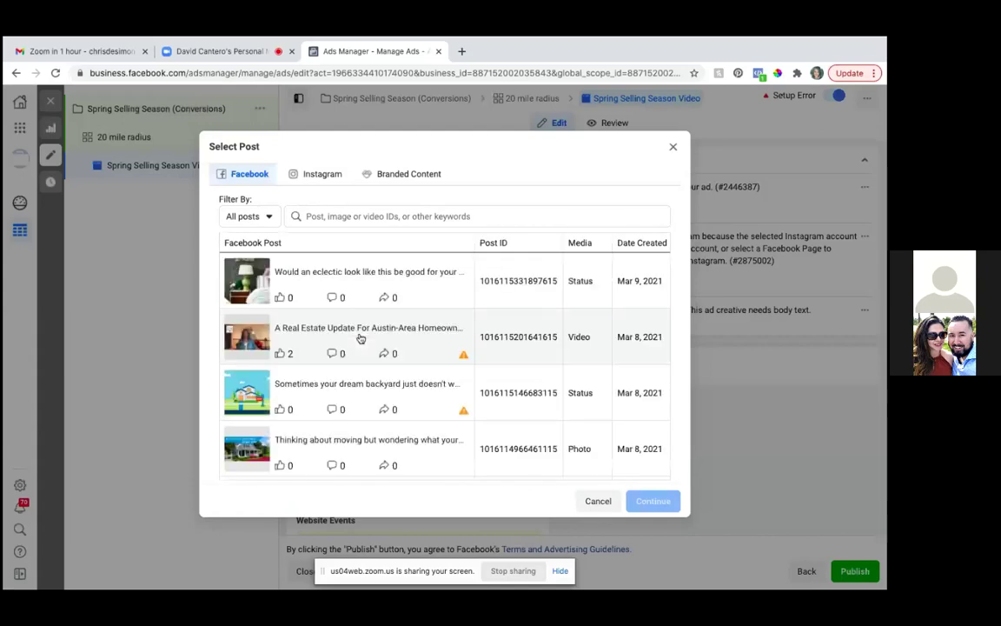
pyautogui.click(249, 343)
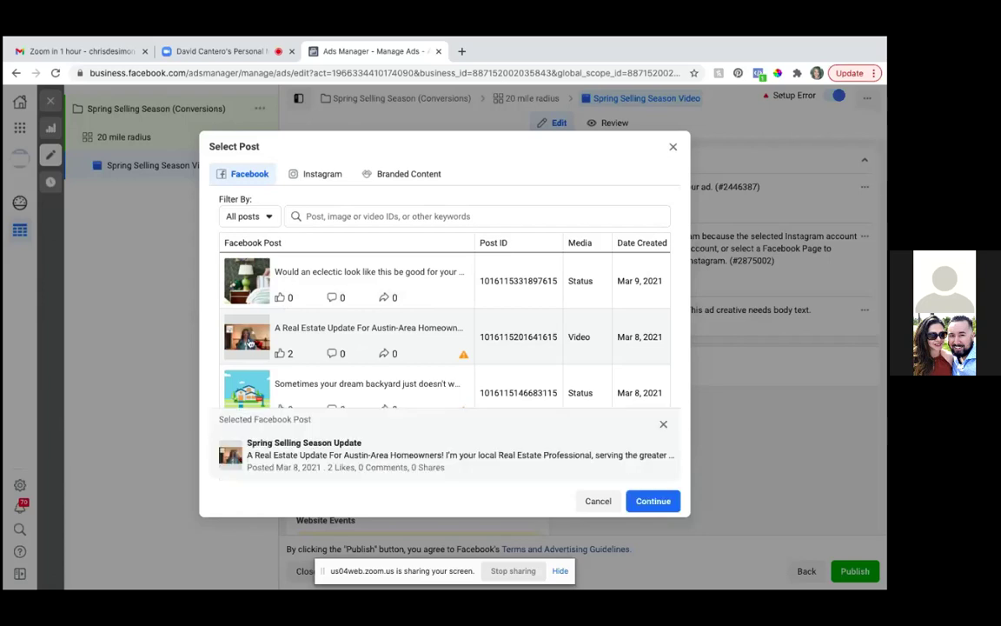
pyautogui.click(652, 502)
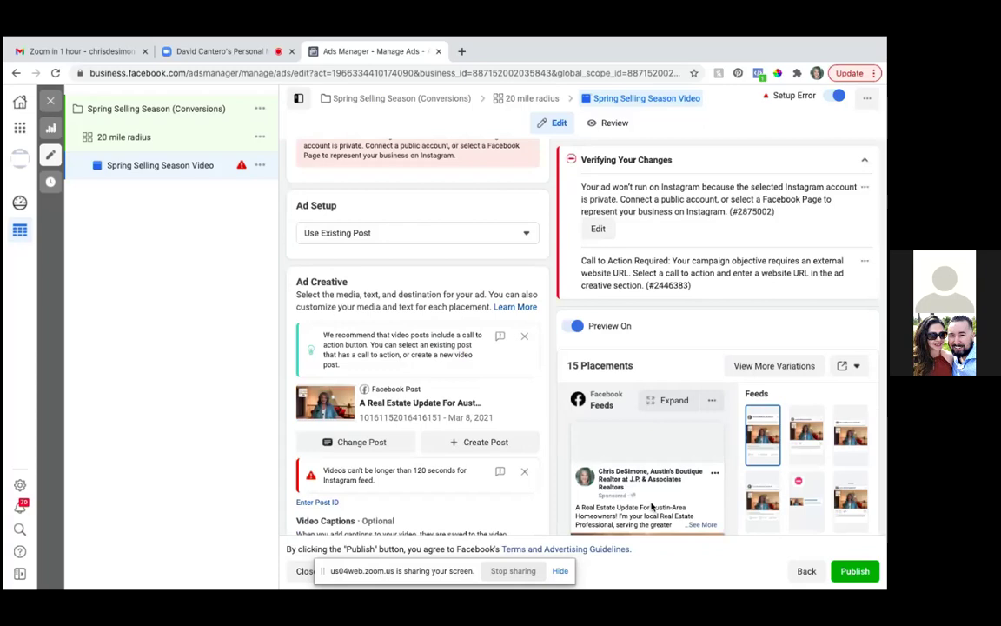
pyautogui.scroll(-1, 652, 507)
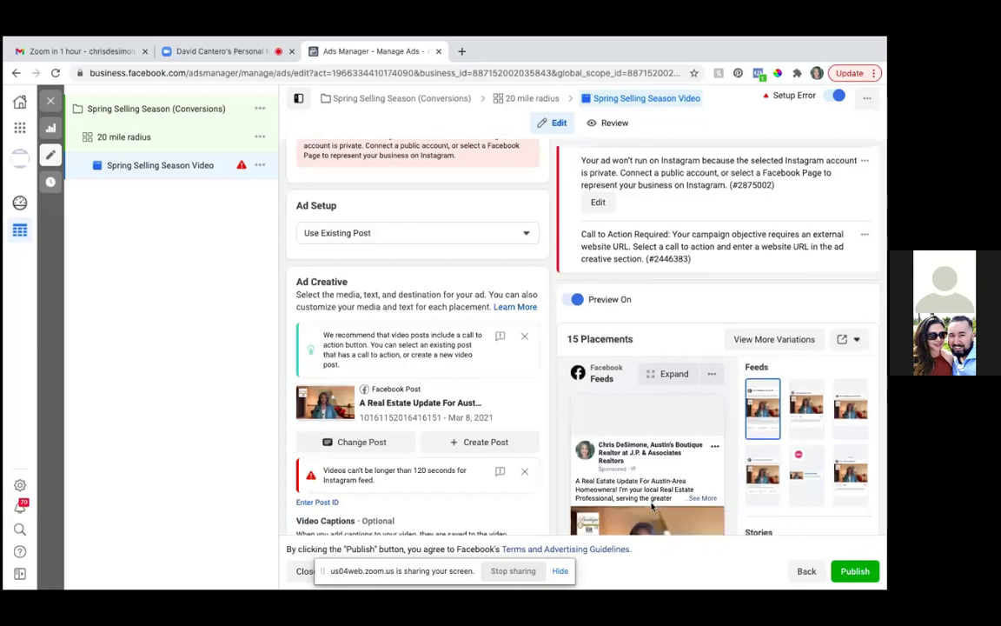
pyautogui.scroll(-3, 651, 506)
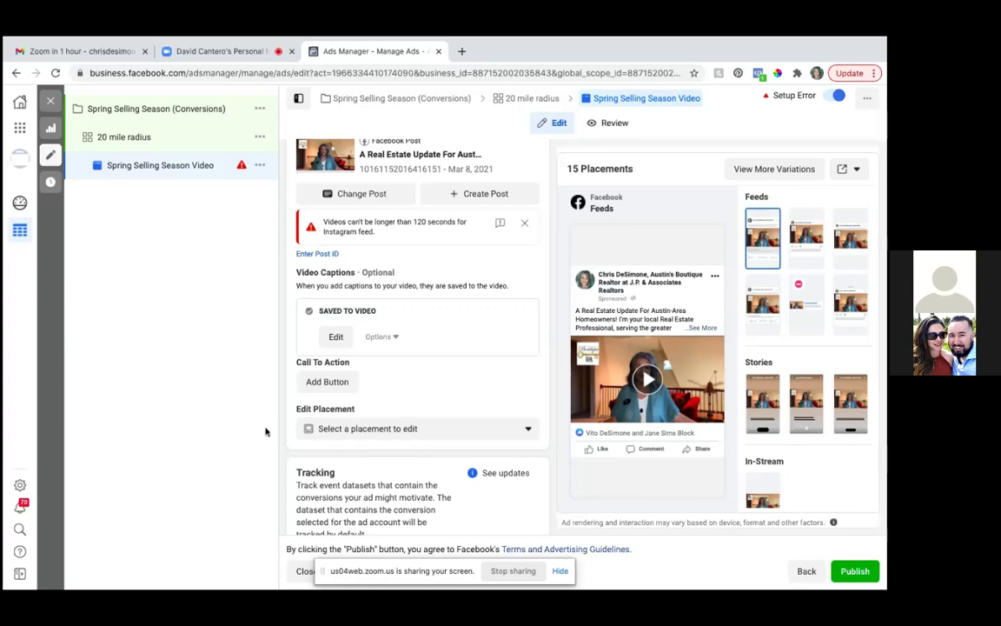
pyautogui.moveTo(632, 343)
pyautogui.click(463, 53)
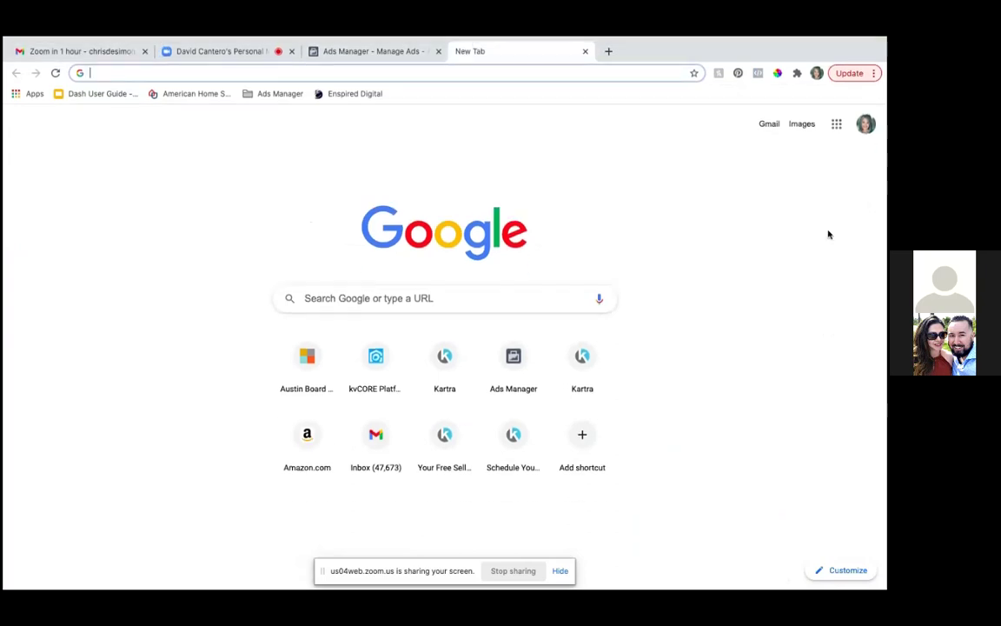
pyautogui.write('www.')
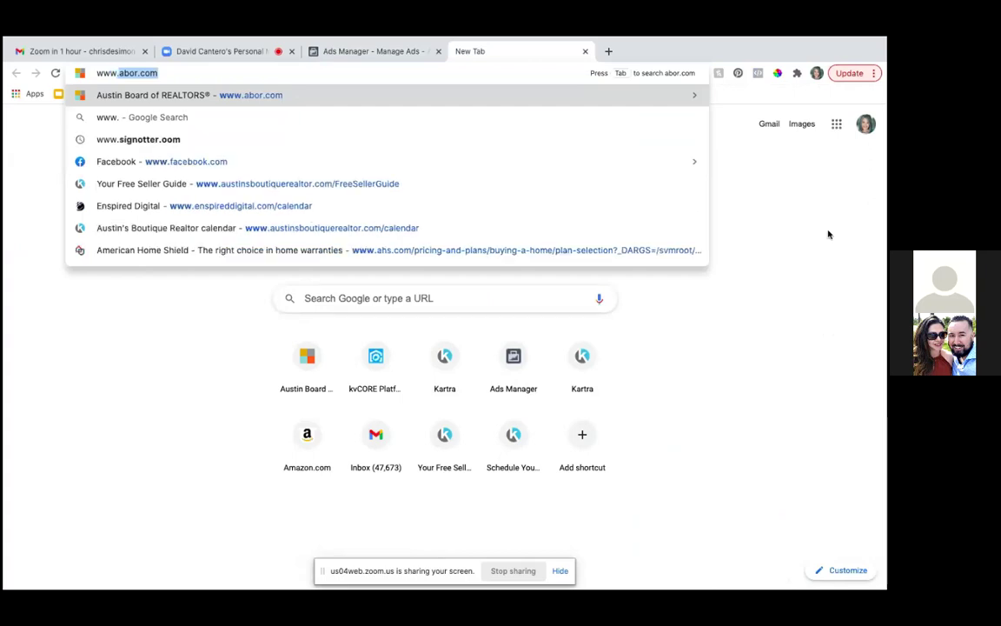
pyautogui.write('facebook.com')
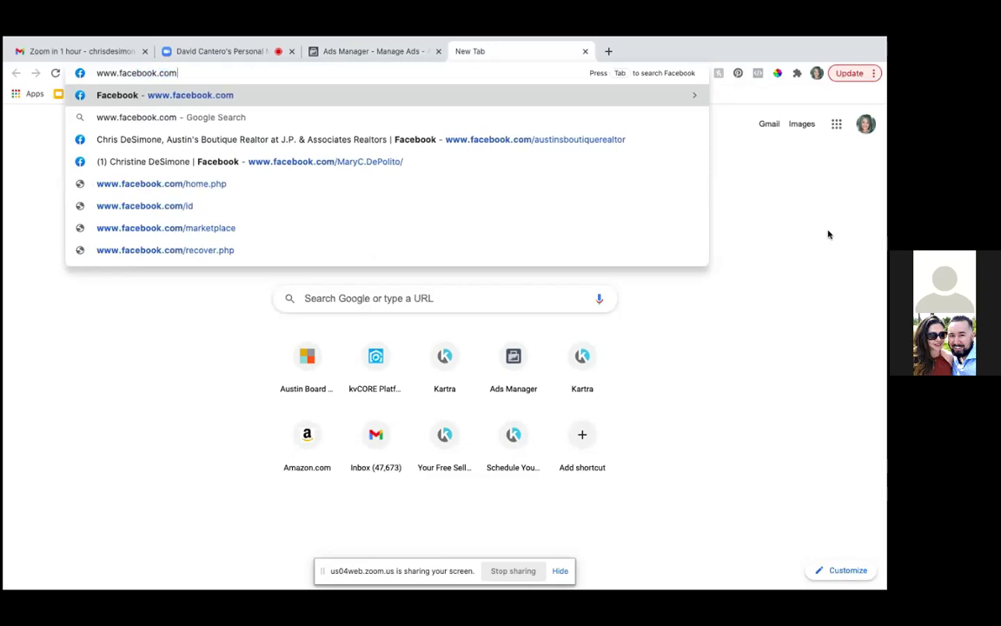
pyautogui.press('Return')
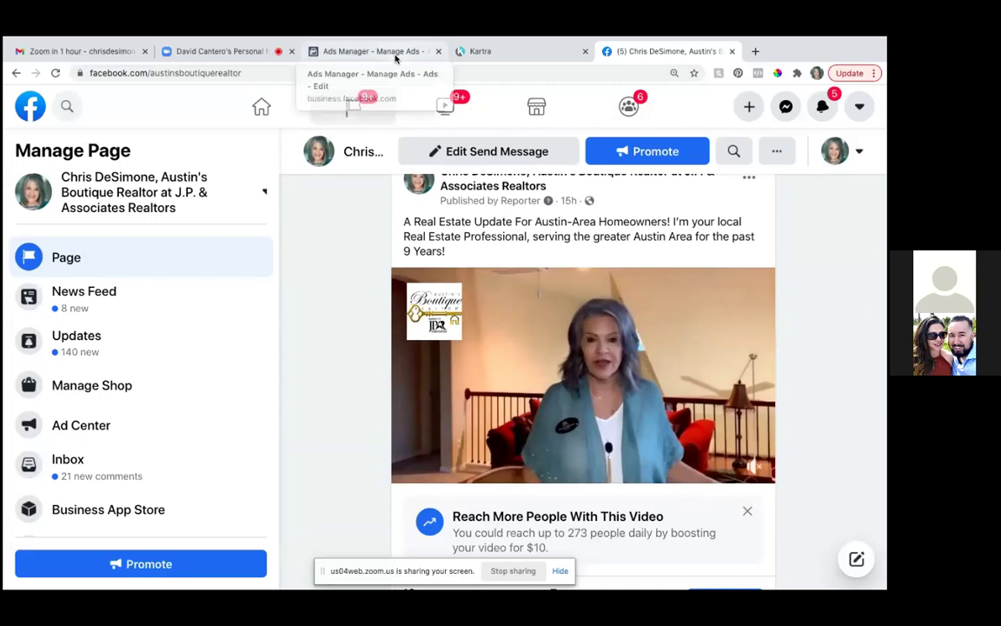
# Examine the video post's title, description and thumbnail options in its editor on the Facebook page, and exit without saving.
pyautogui.click(395, 53)
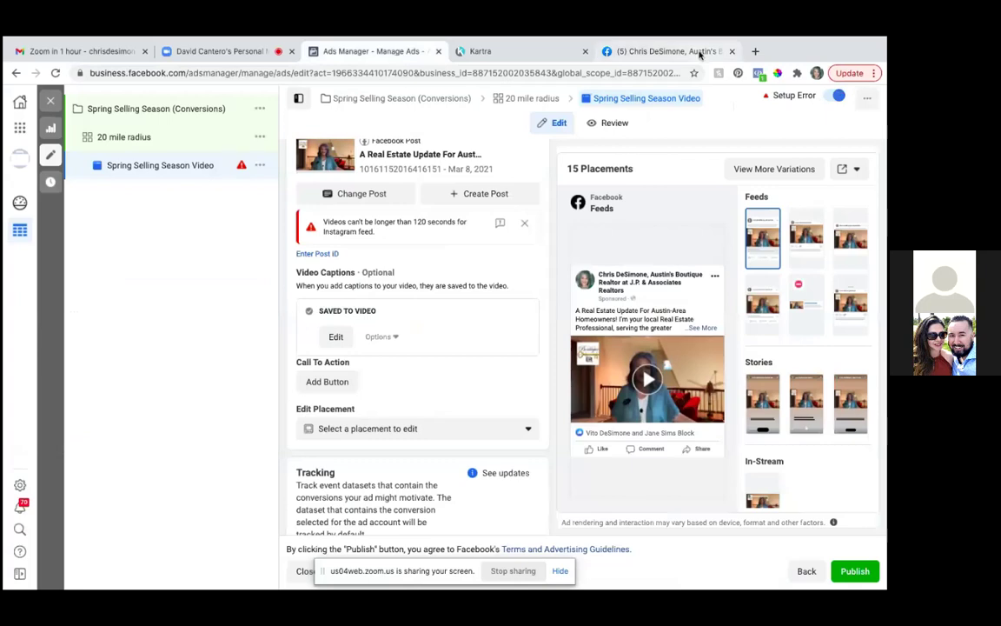
pyautogui.click(695, 52)
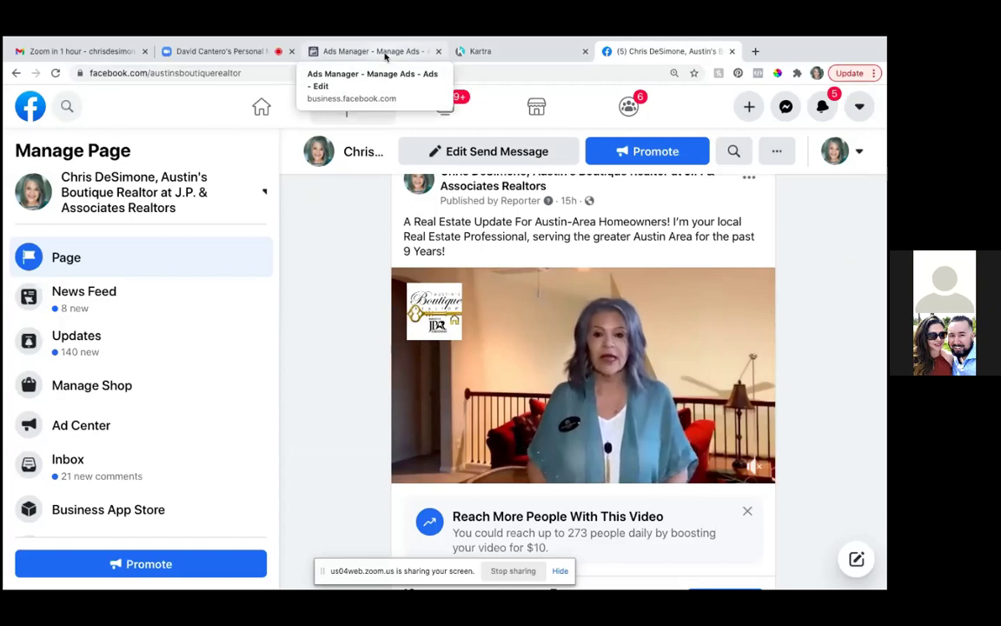
pyautogui.click(749, 179)
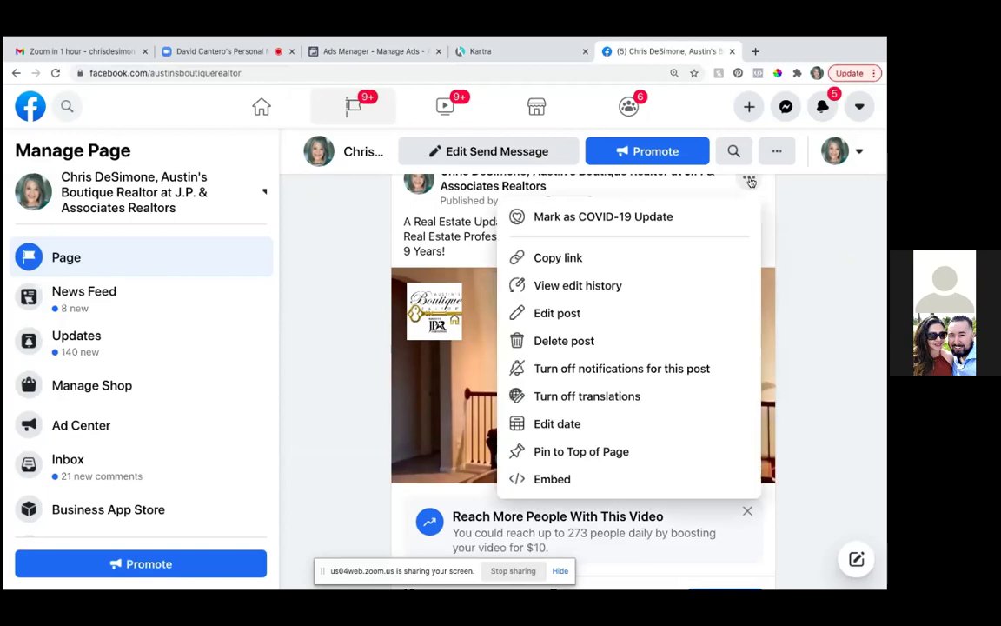
pyautogui.click(573, 315)
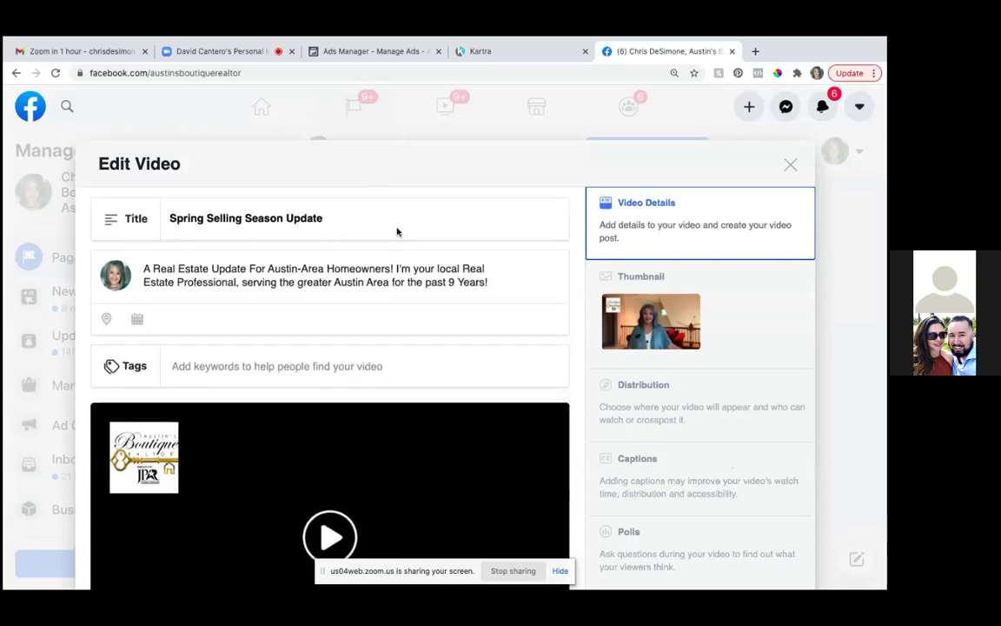
pyautogui.scroll(-2, 397, 231)
pyautogui.scroll(-3, 397, 231)
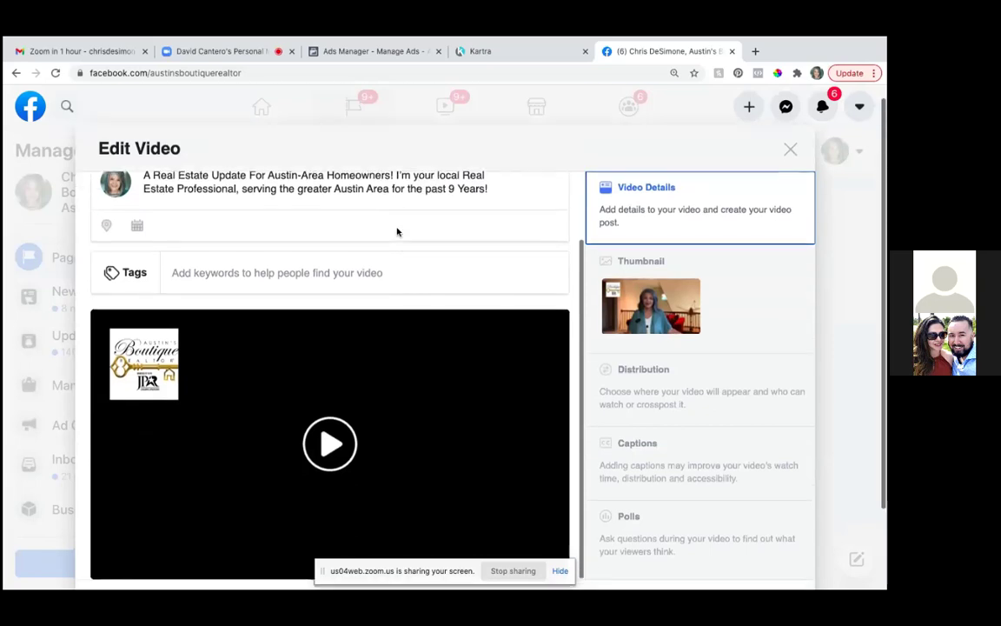
pyautogui.scroll(4, 397, 232)
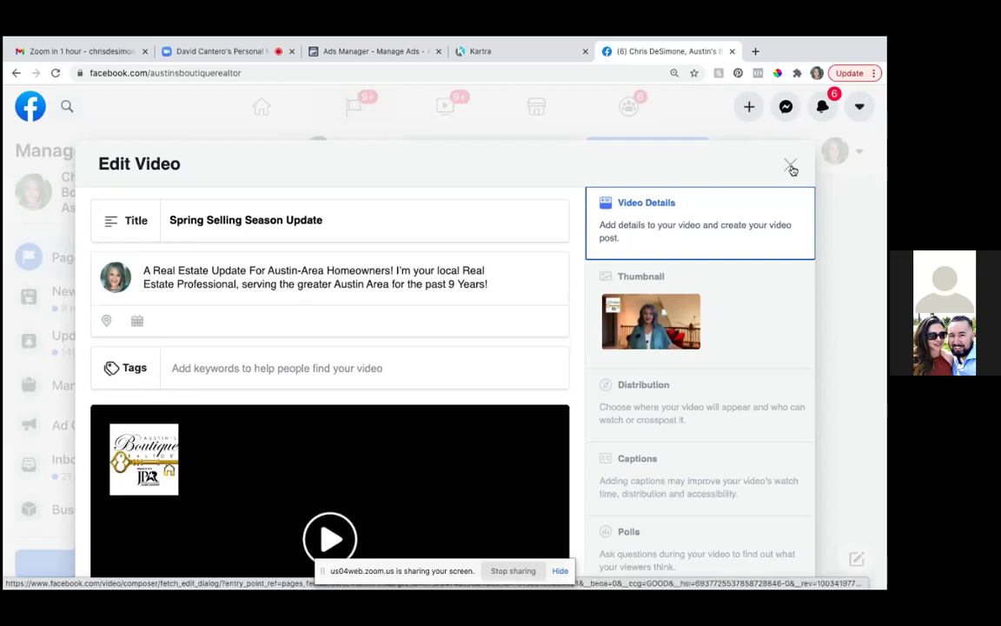
pyautogui.click(682, 333)
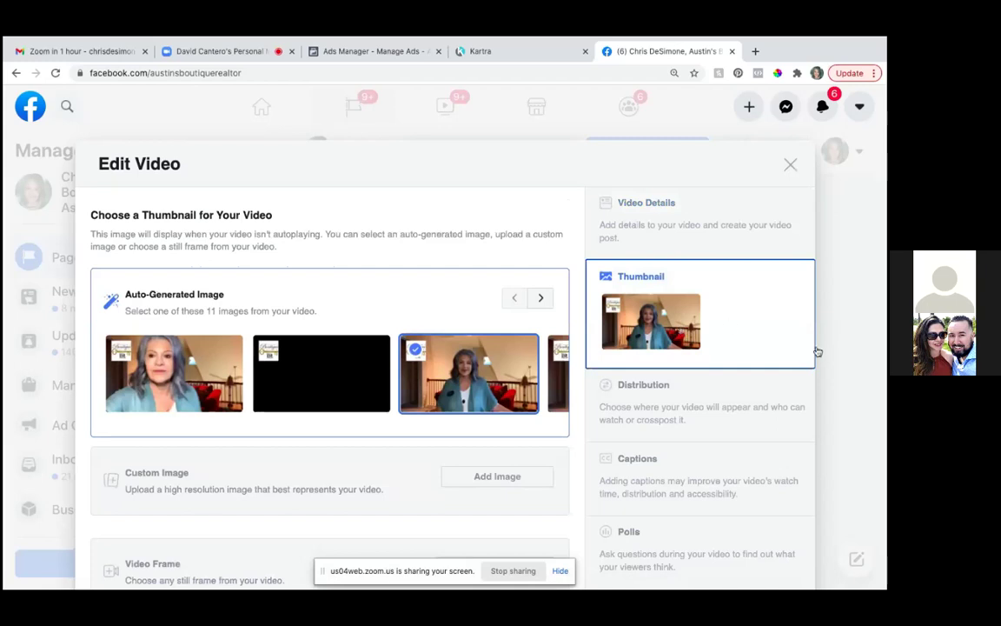
pyautogui.click(790, 167)
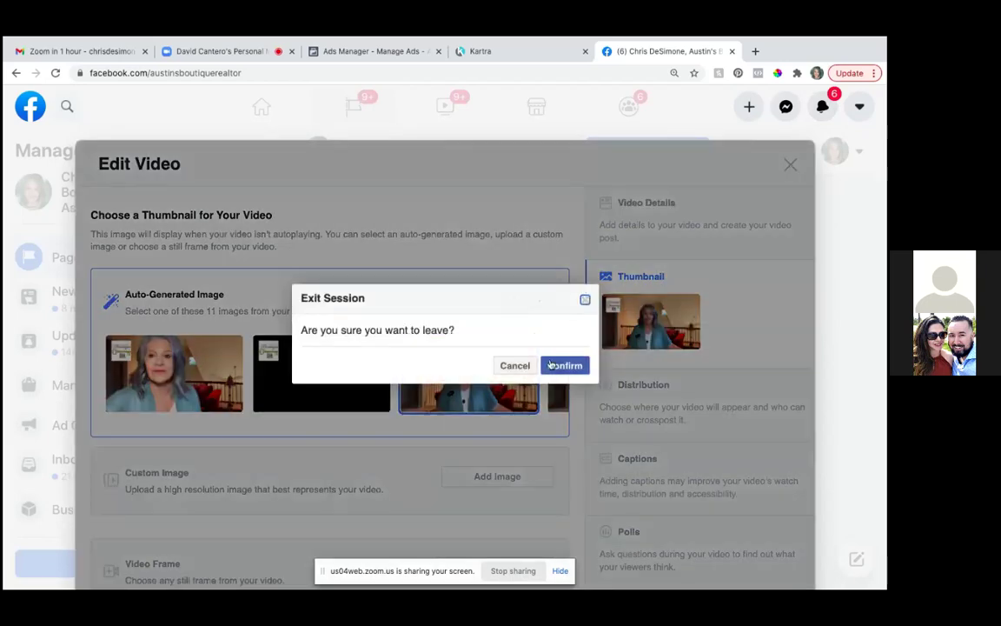
pyautogui.click(564, 366)
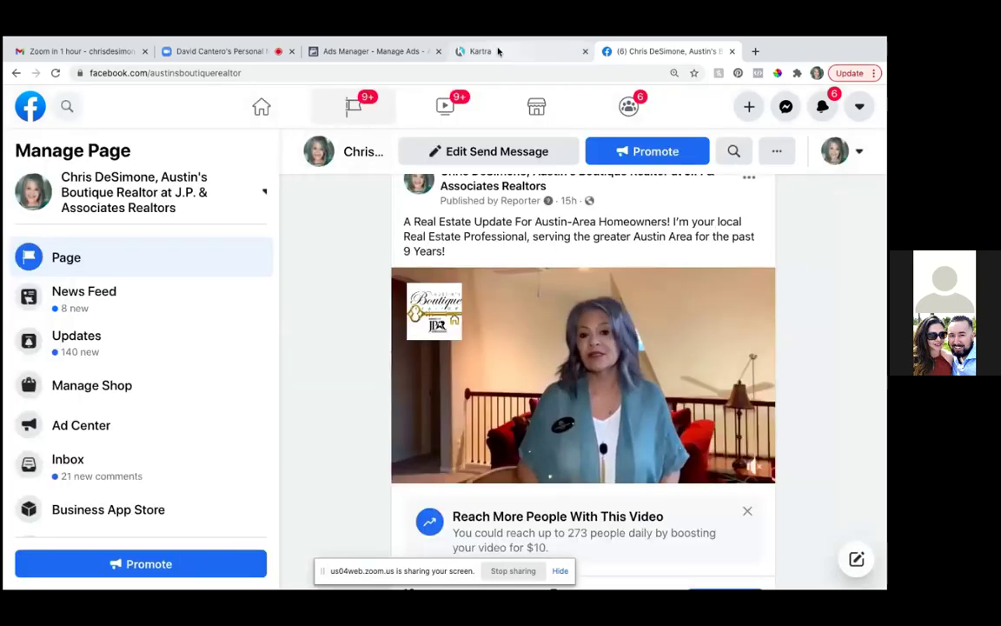
# Switch to Kartra, log in with the saved credentials and copy the published FreeSellerGuide page link.
pyautogui.click(498, 51)
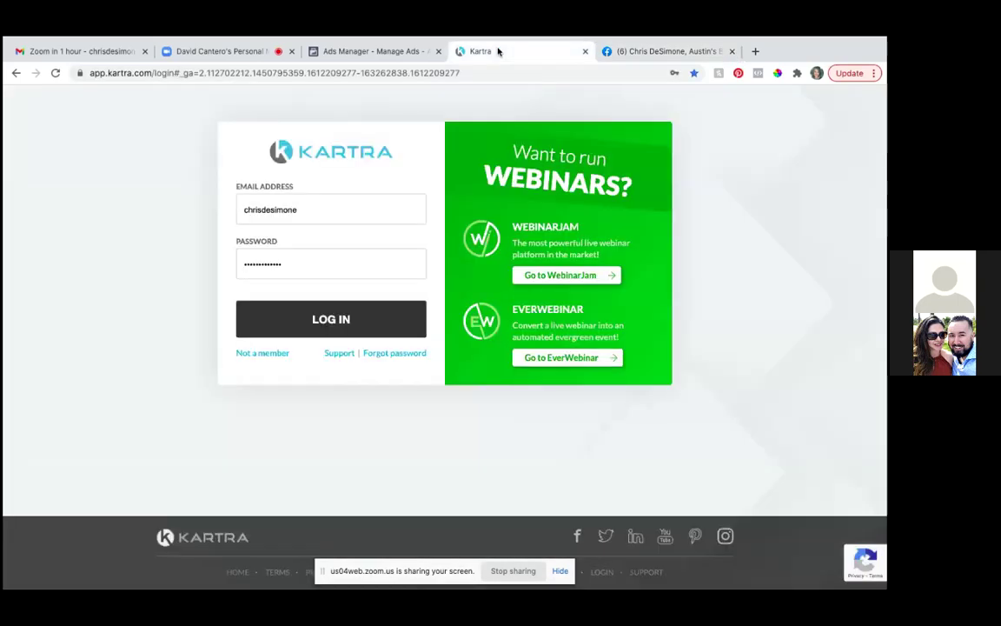
pyautogui.click(324, 320)
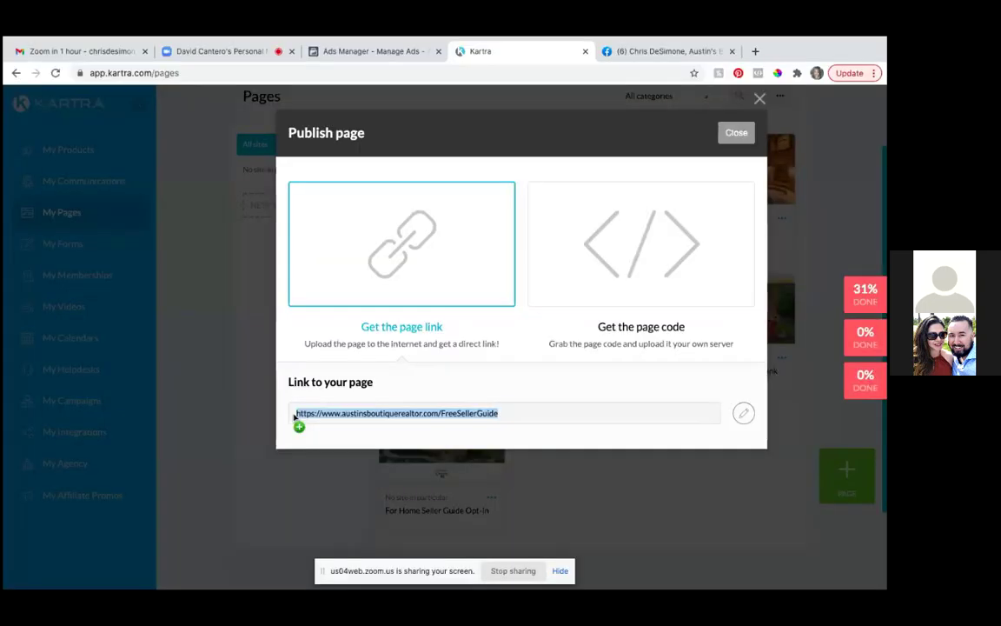
pyautogui.click(380, 53)
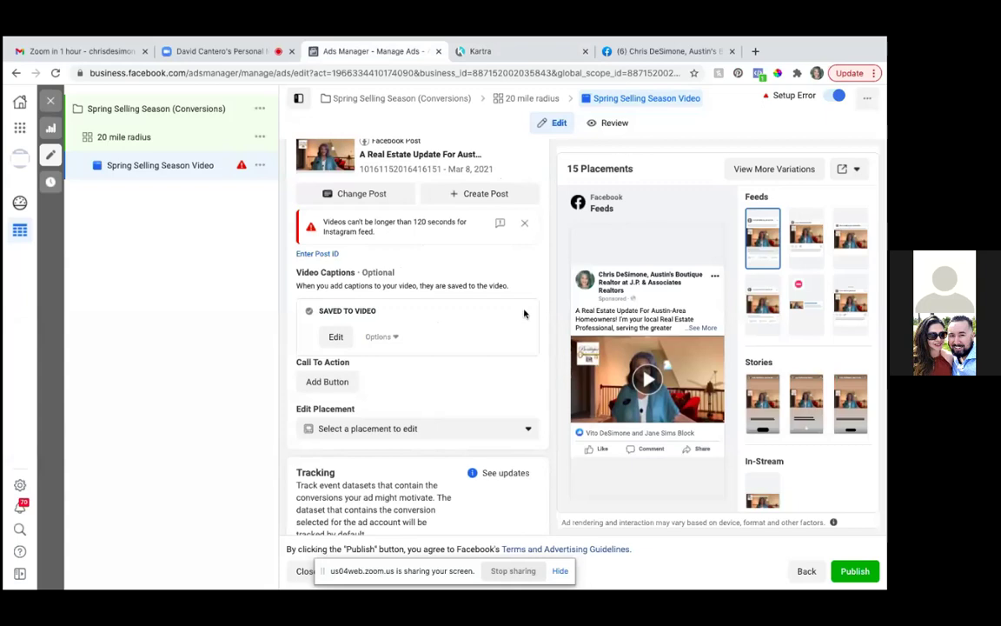
pyautogui.click(330, 385)
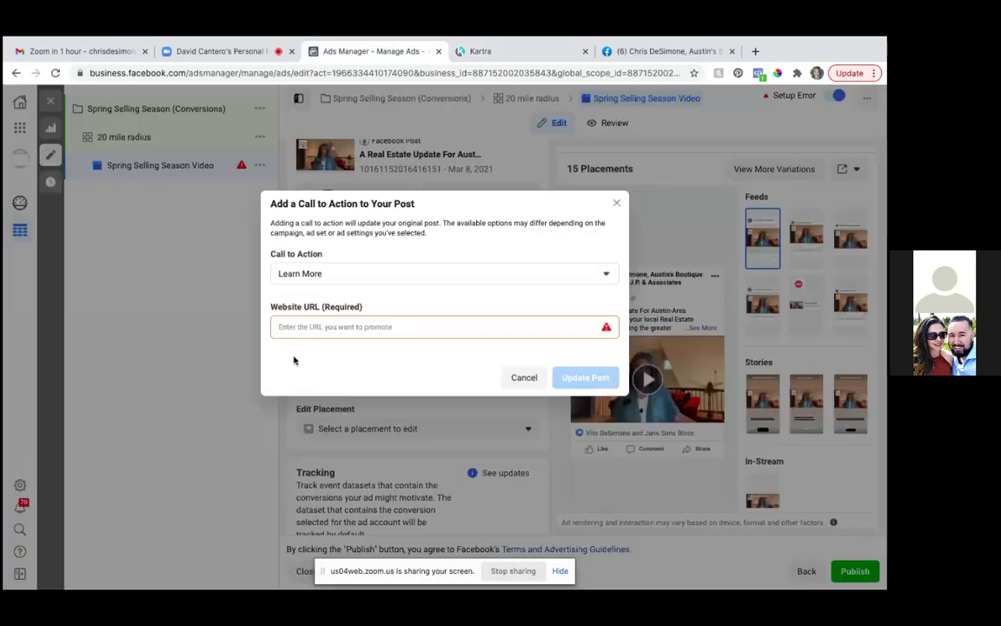
pyautogui.click(288, 326)
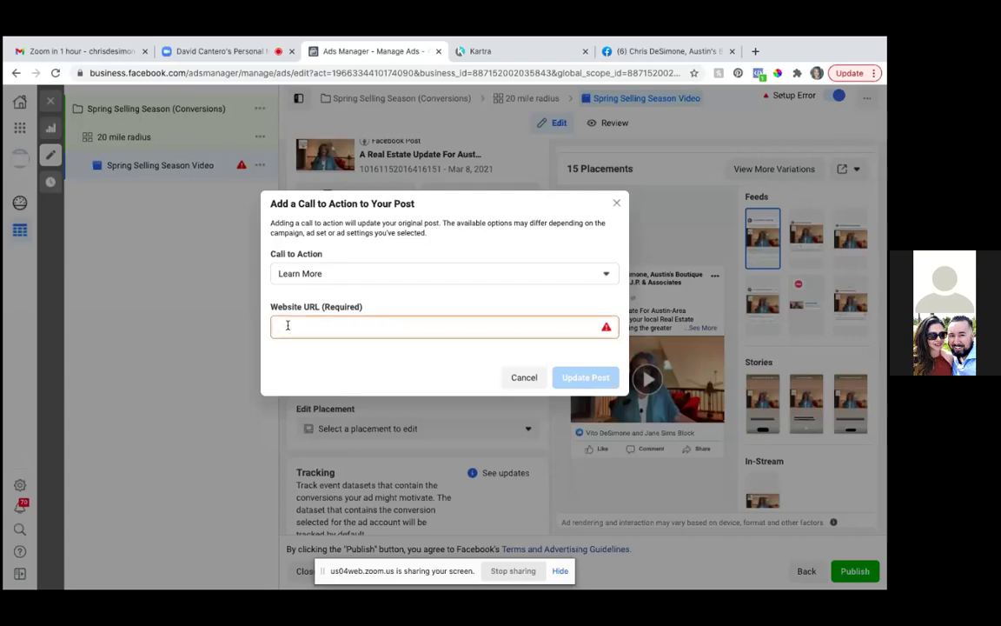
pyautogui.write('https://www.austinsboutiquerealtor.com/FreeSellerGuide')
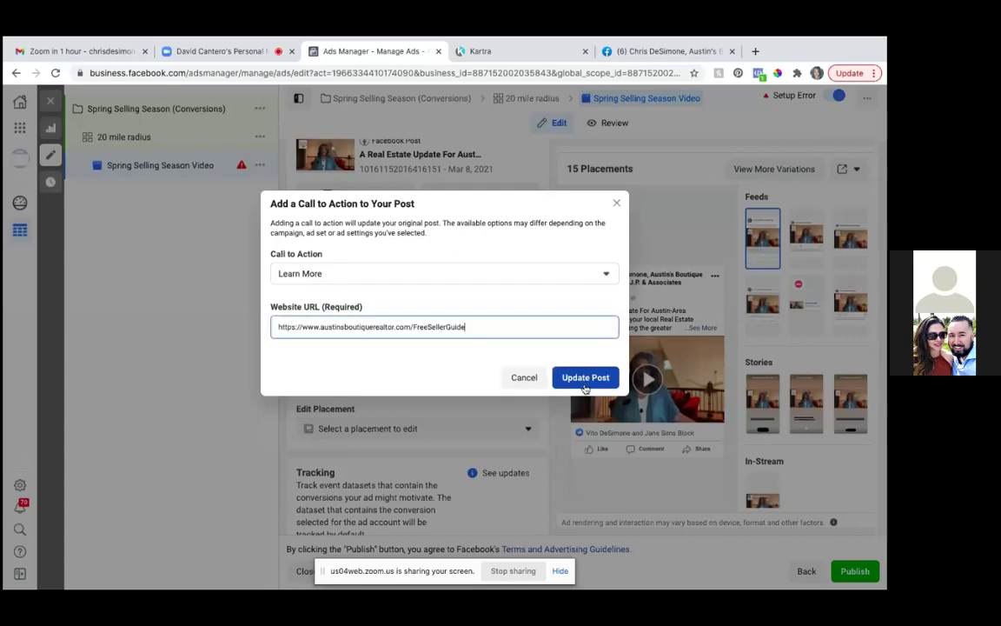
pyautogui.click(599, 379)
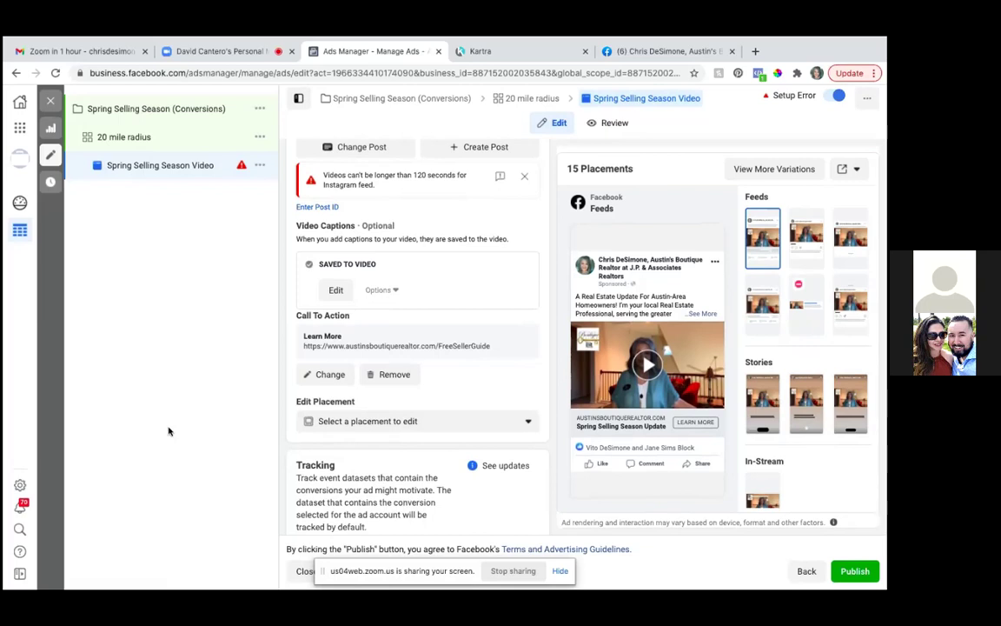
# Check the full ad text in the preview and the tracking settings, and publish the Spring Selling Season Video ad.
pyautogui.click(711, 314)
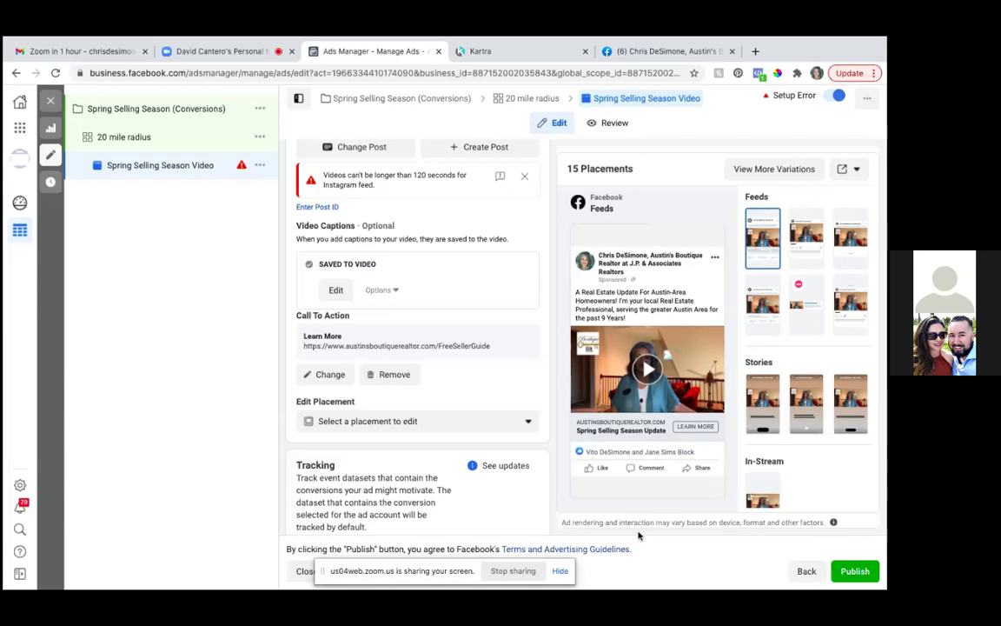
pyautogui.moveTo(646, 495)
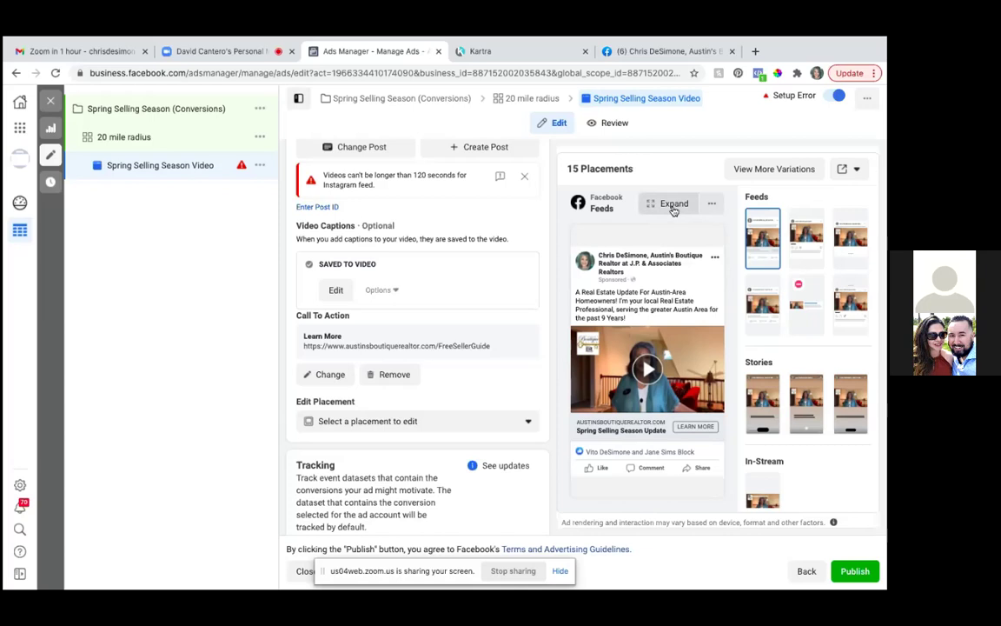
pyautogui.scroll(-1, 650, 365)
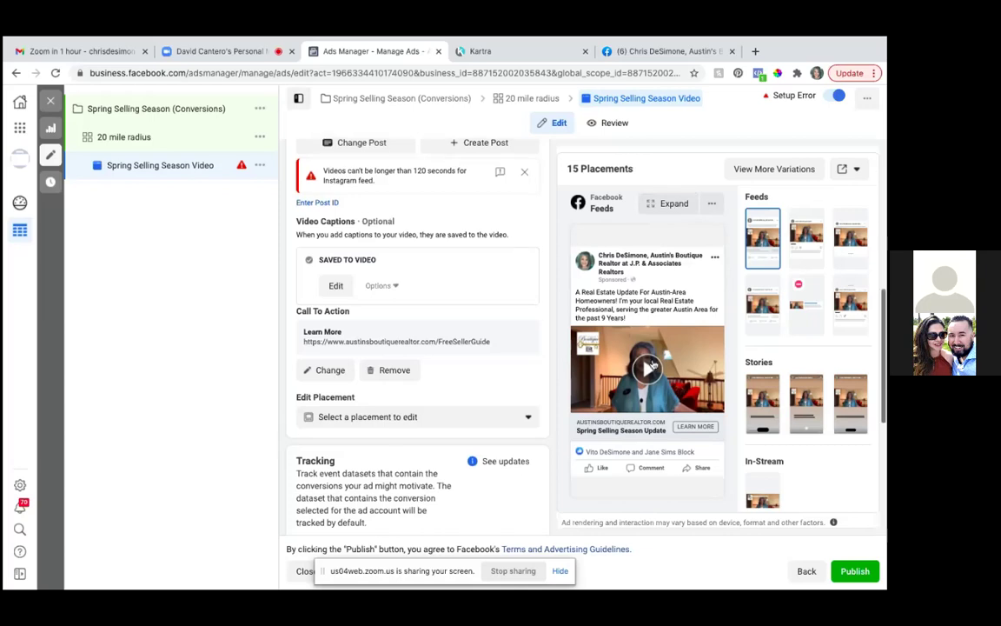
pyautogui.scroll(-5, 650, 365)
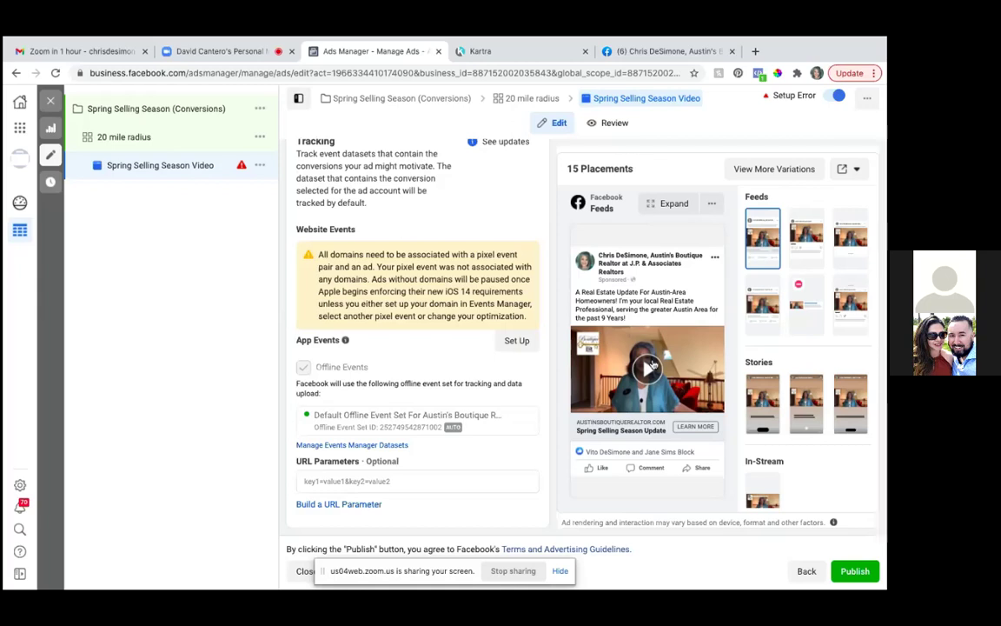
pyautogui.scroll(1, 650, 365)
pyautogui.scroll(2, 507, 402)
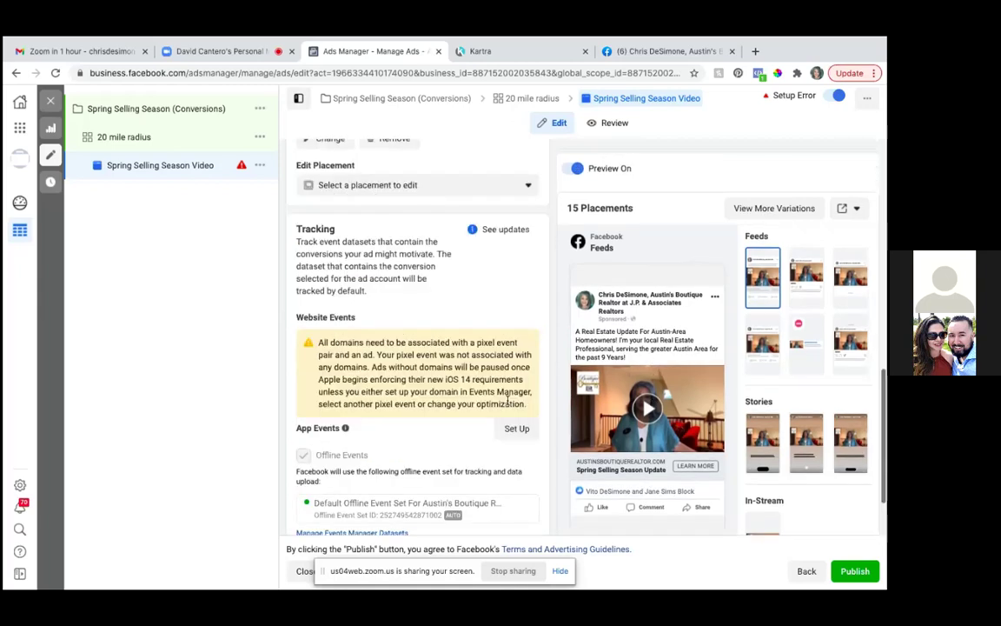
pyautogui.scroll(-1, 508, 404)
pyautogui.scroll(-1, 508, 405)
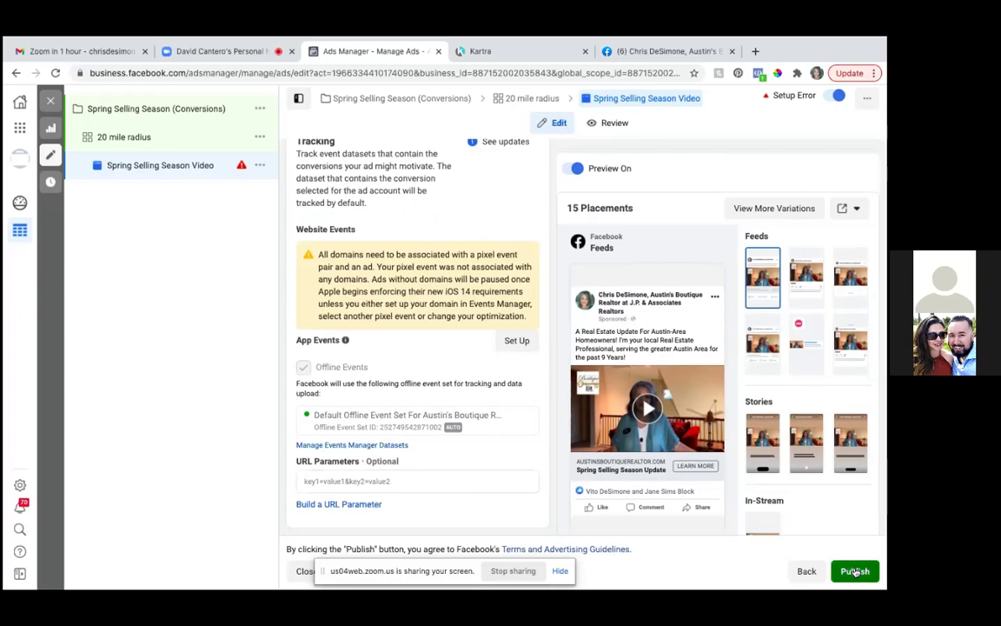
pyautogui.click(855, 570)
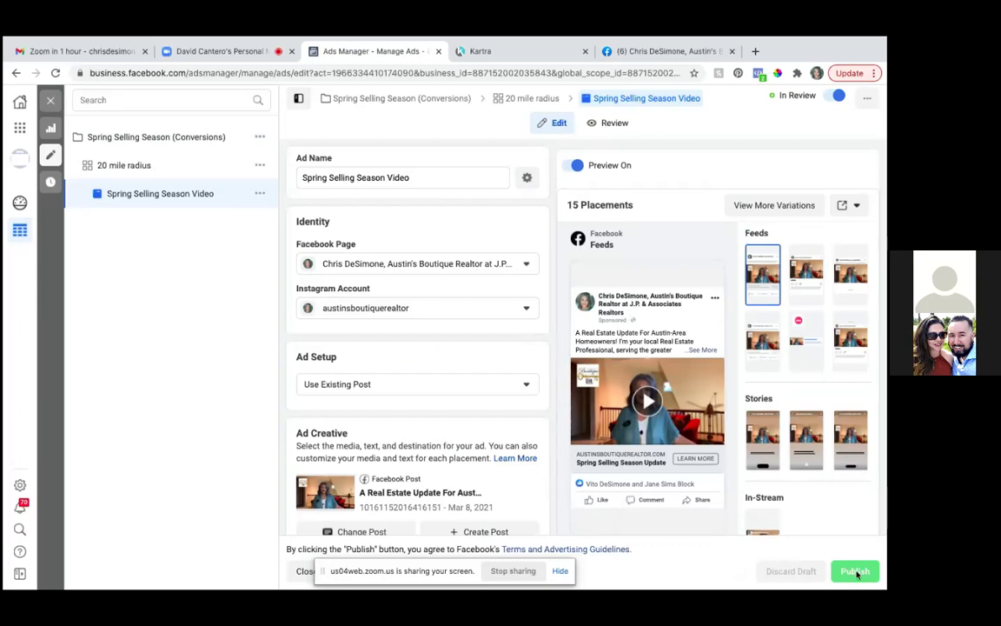
# View the available placement variations of the ad and close the overview.
pyautogui.moveTo(609, 38)
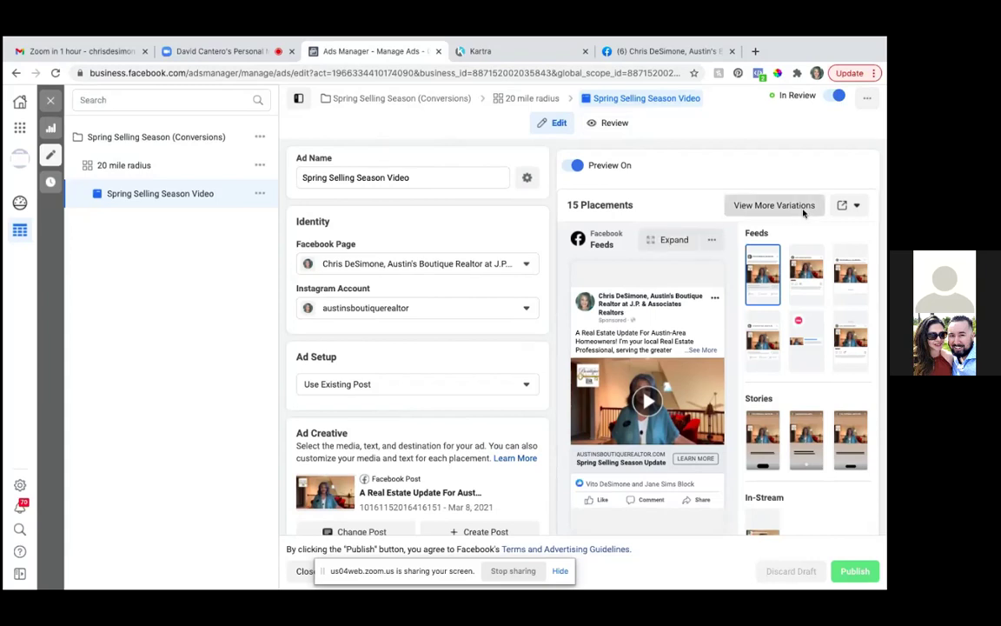
pyautogui.click(773, 205)
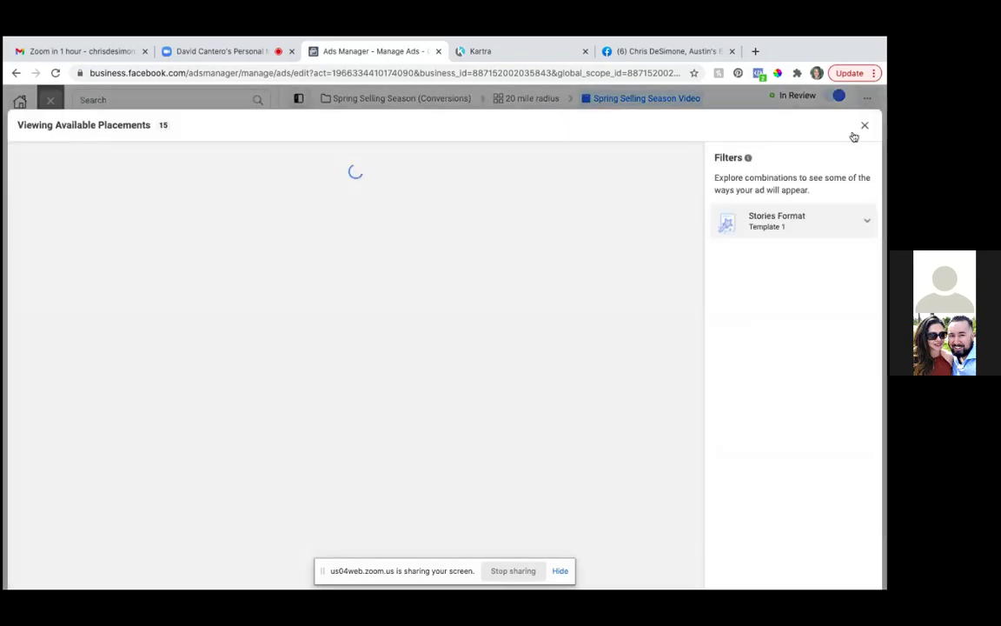
pyautogui.click(863, 127)
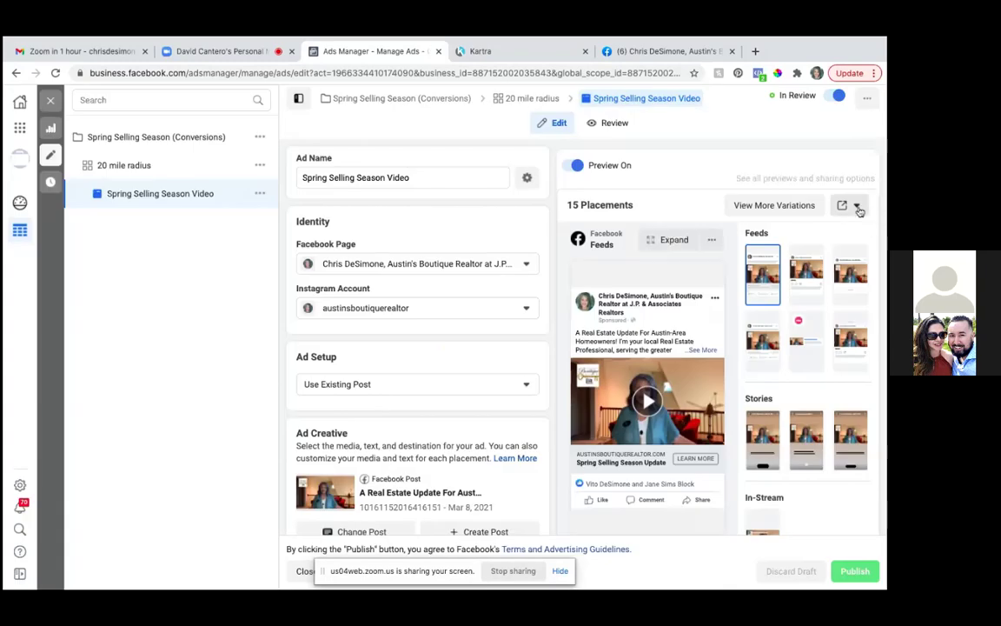
# Preview the ad in the Facebook Desktop News Feed and follow its Learn More link to the landing page.
pyautogui.click(857, 207)
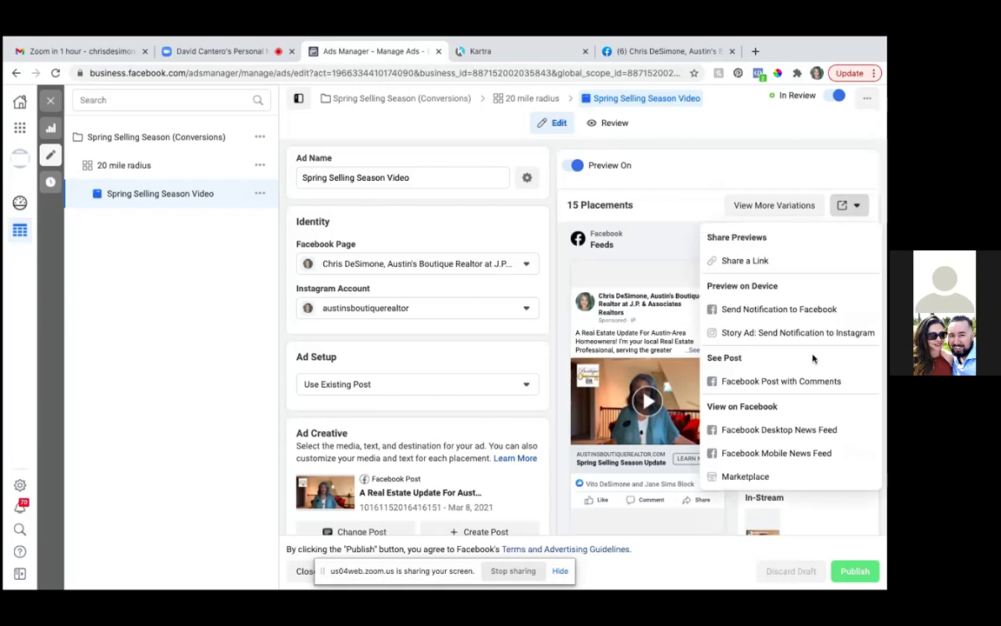
pyautogui.click(802, 430)
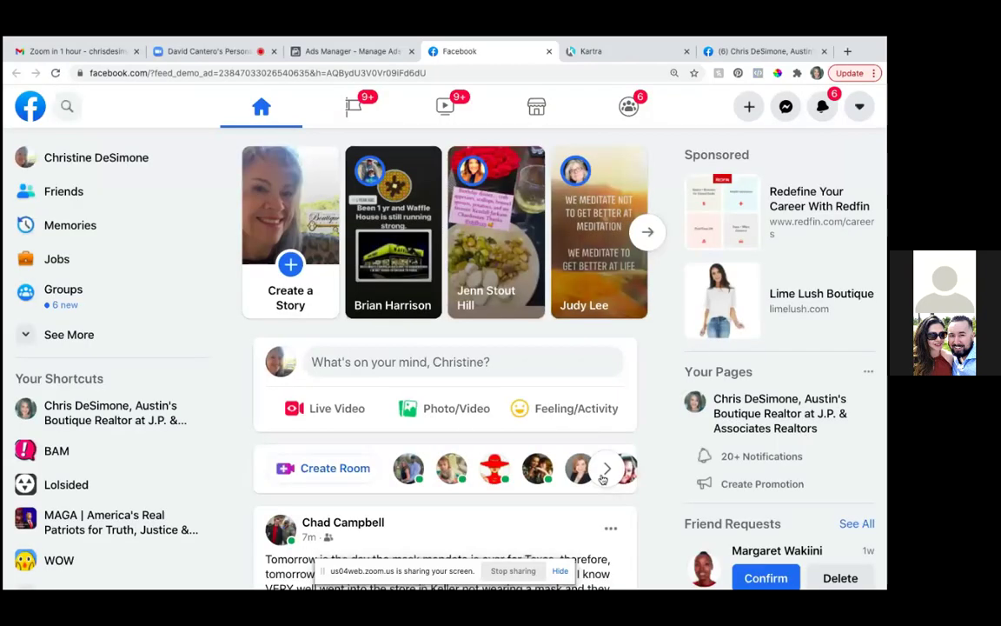
pyautogui.scroll(-1, 467, 421)
pyautogui.scroll(-10, 466, 421)
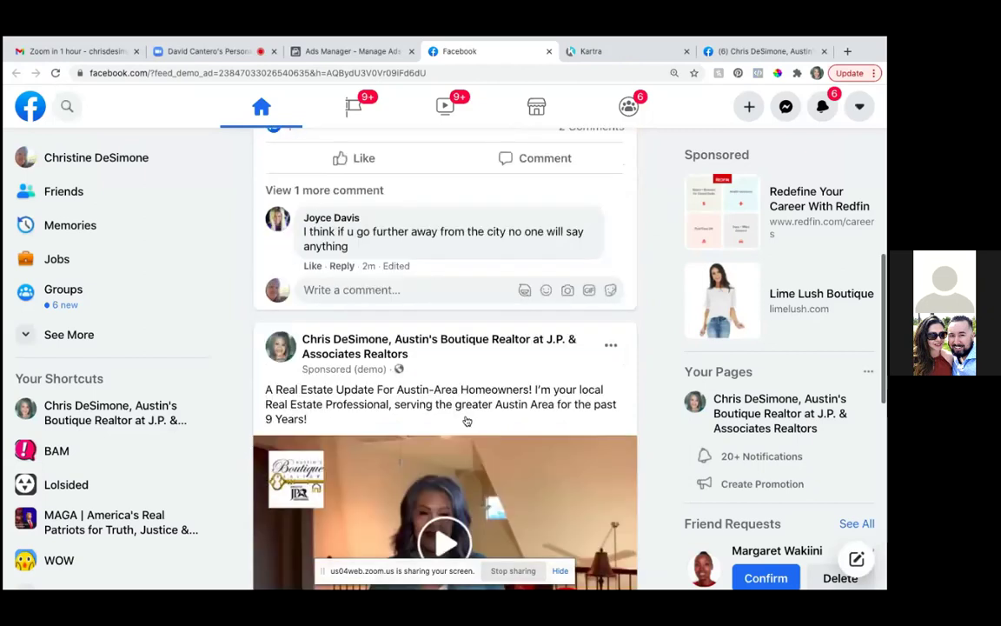
pyautogui.scroll(-2, 467, 421)
pyautogui.scroll(1, 466, 420)
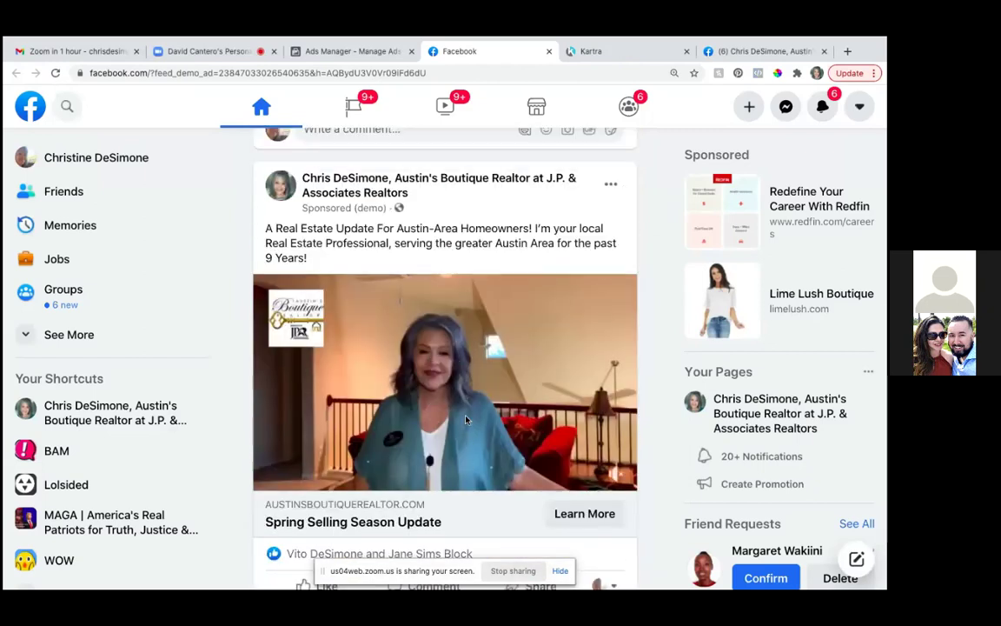
pyautogui.moveTo(466, 421)
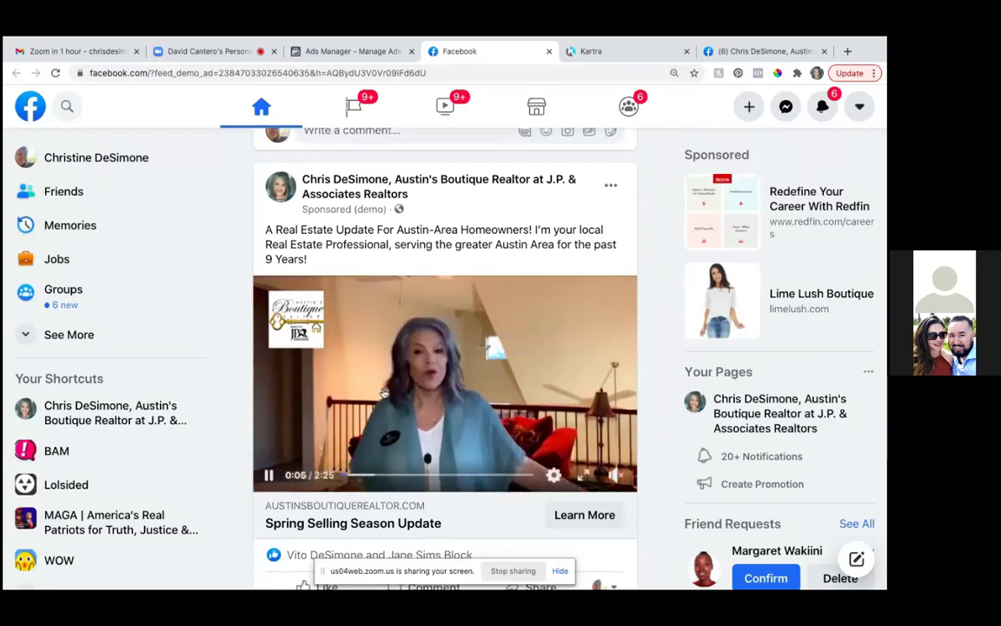
pyautogui.click(593, 517)
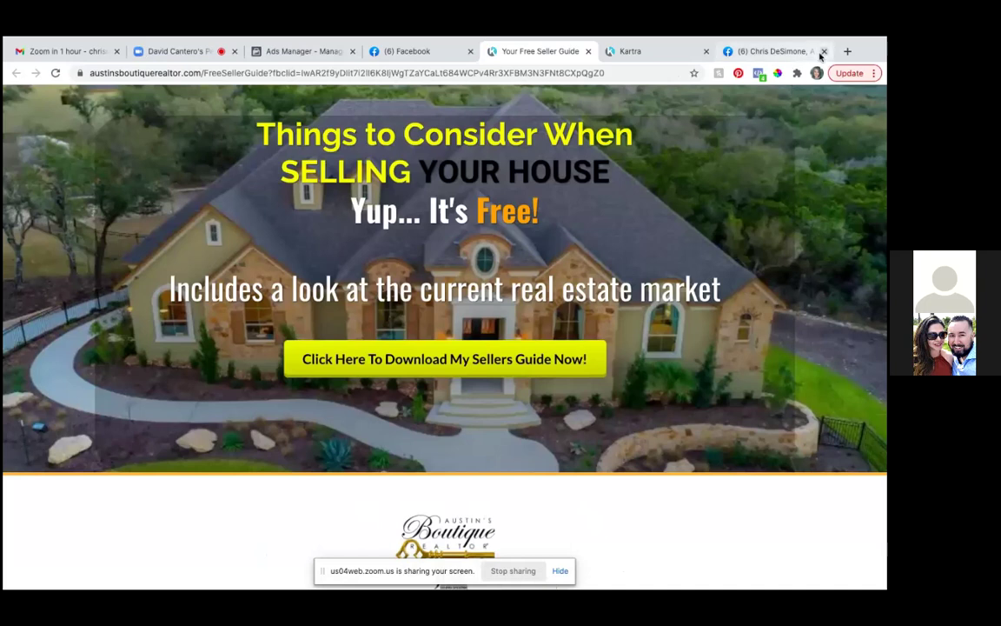
# Return to Ads Manager and look over the published ad's settings.
pyautogui.click(332, 56)
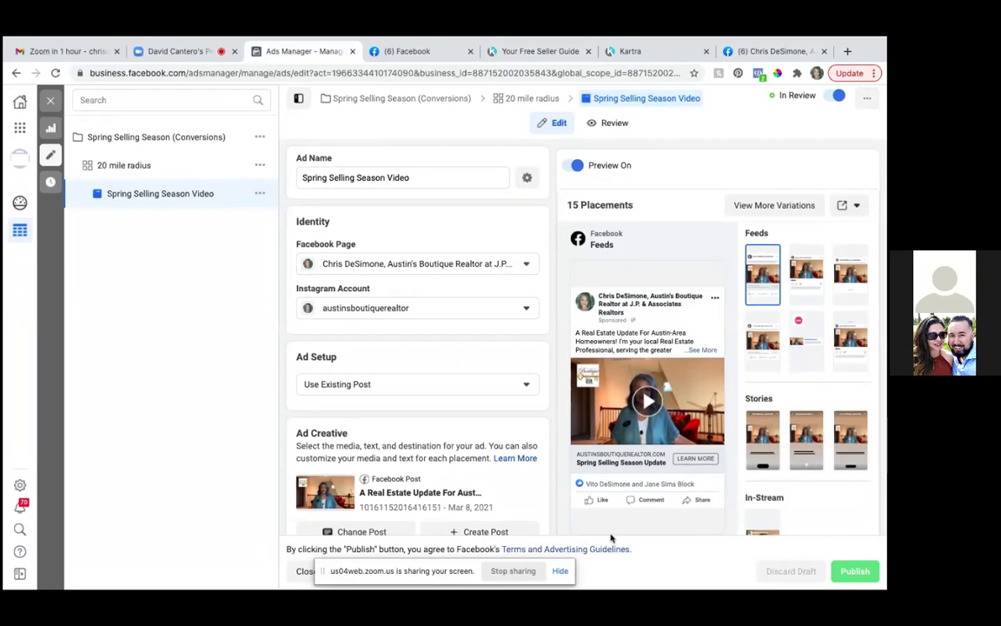
pyautogui.scroll(-1, 441, 360)
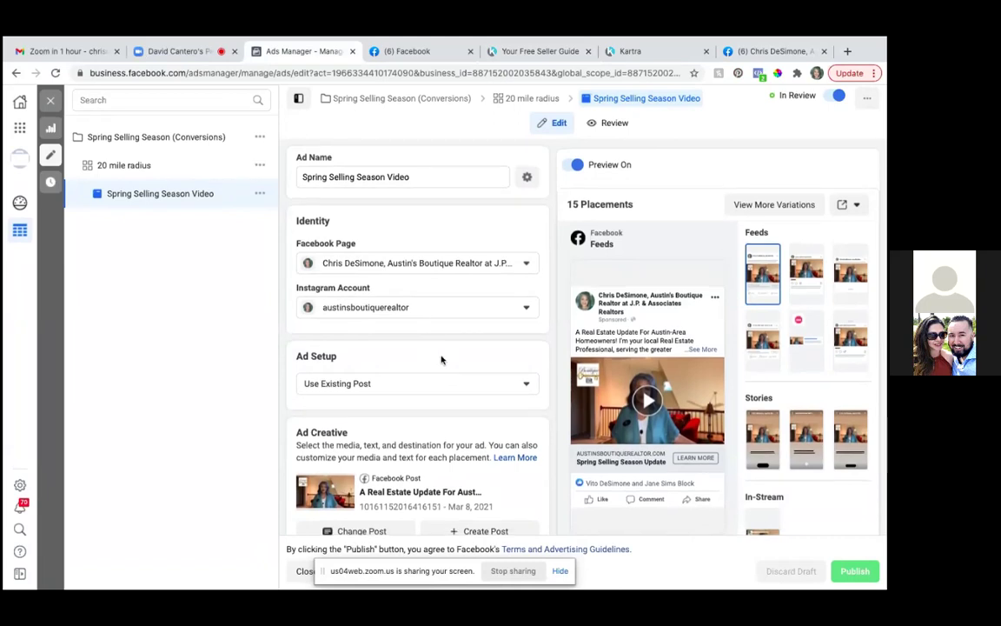
pyautogui.scroll(-4, 441, 360)
pyautogui.scroll(4, 440, 360)
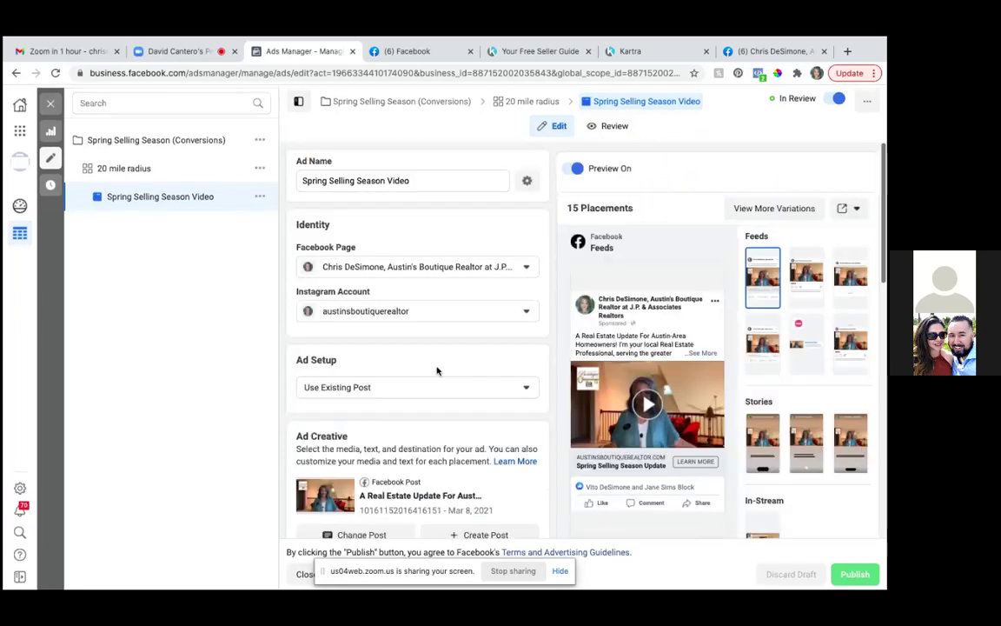
# Close the ad editor and clear the campaign, ad set and ad selections to list all ads in the account.
pyautogui.click(50, 105)
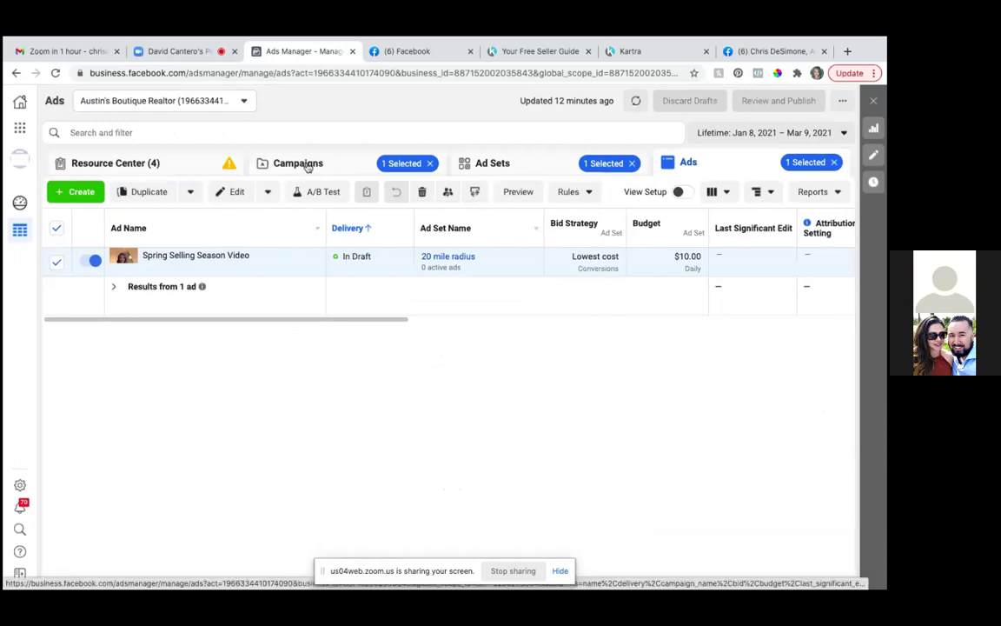
pyautogui.click(428, 163)
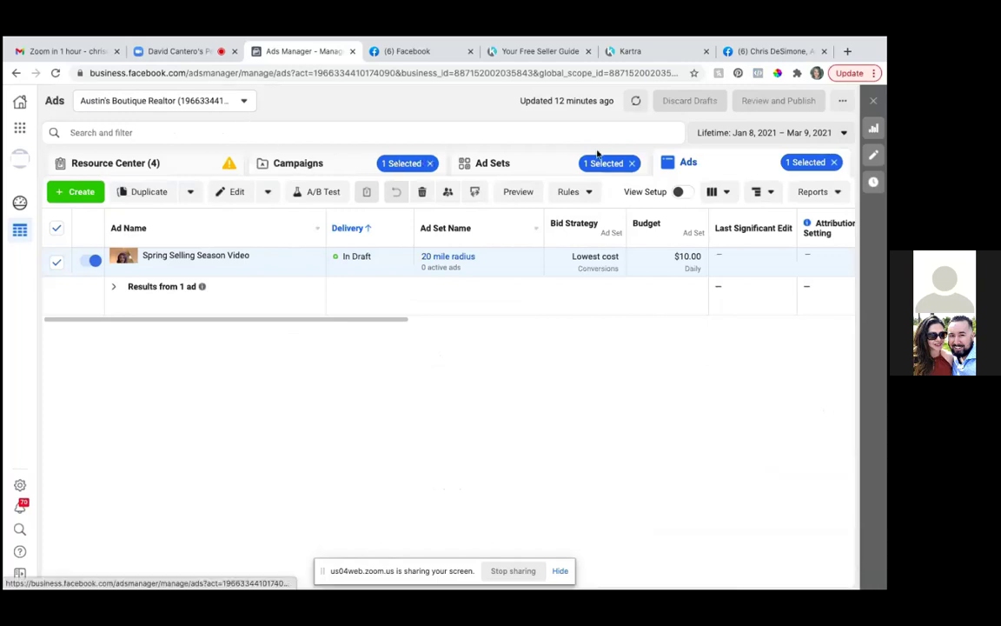
pyautogui.click(834, 163)
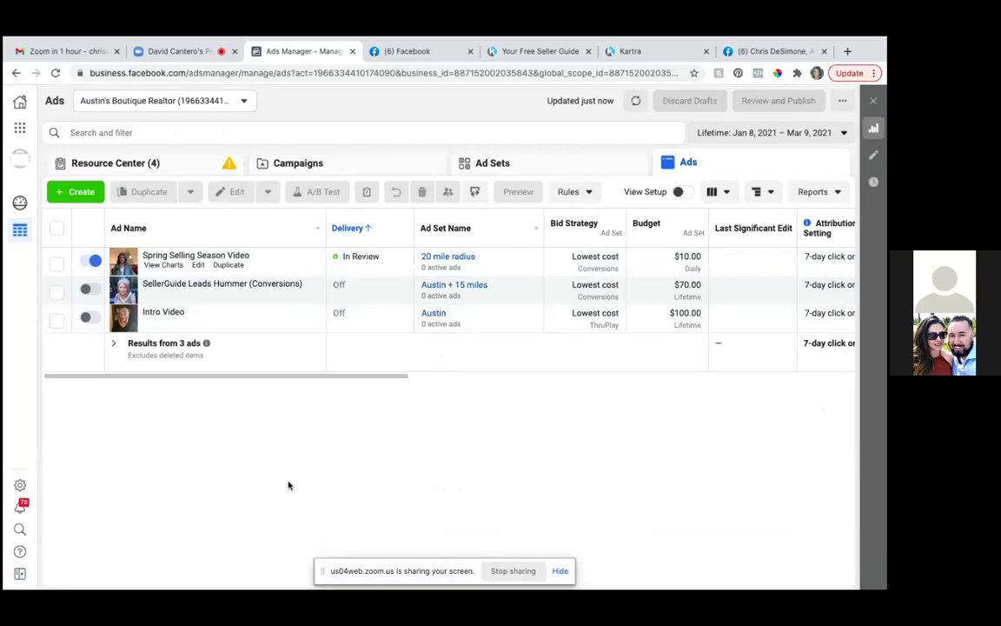
# Go to the account's Audiences and start a new custom audience with Video as its source.
pyautogui.click(20, 128)
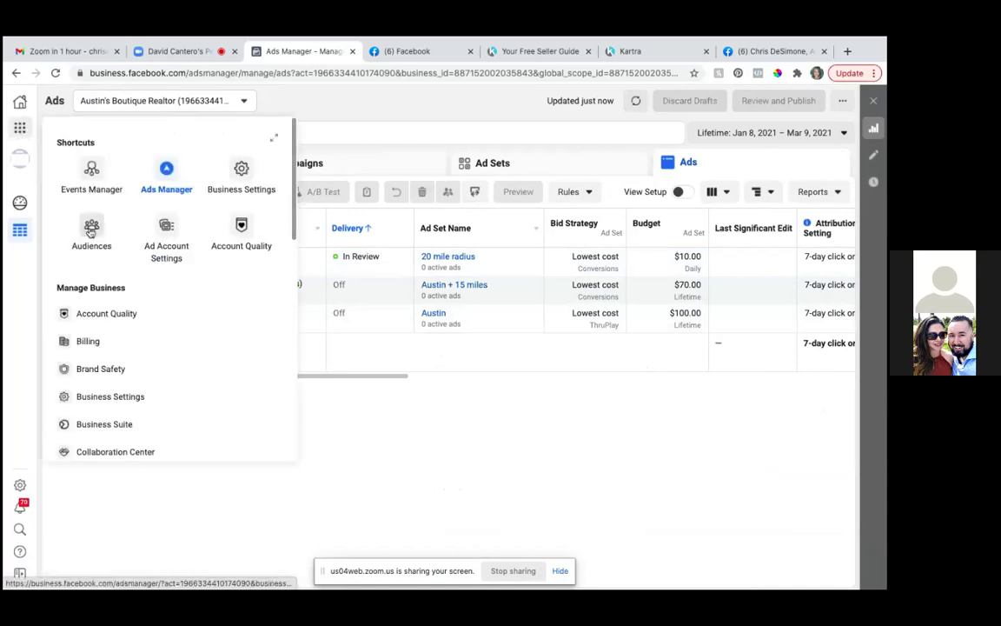
pyautogui.click(91, 228)
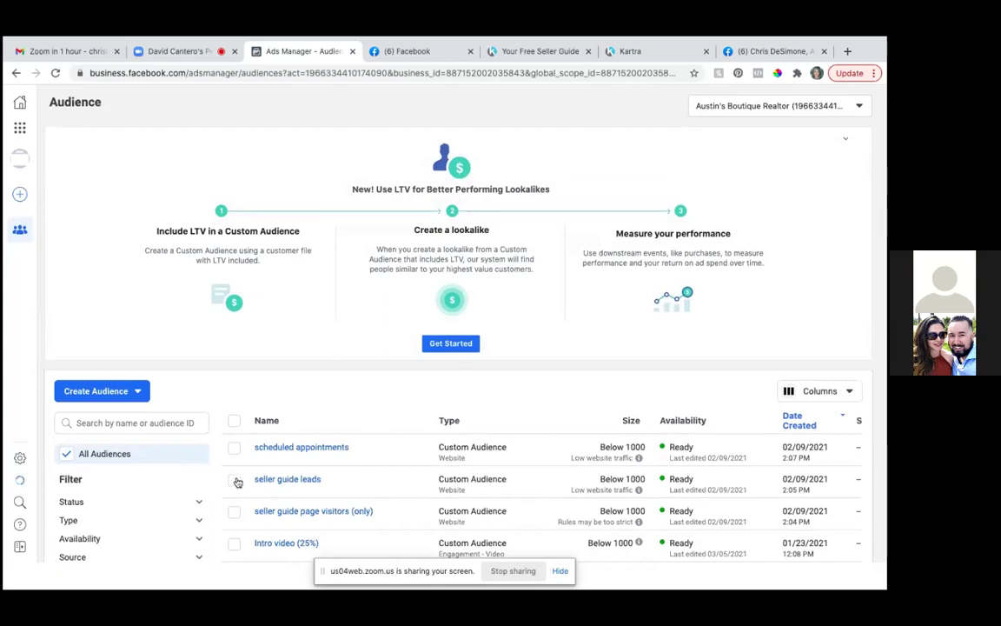
pyautogui.click(114, 392)
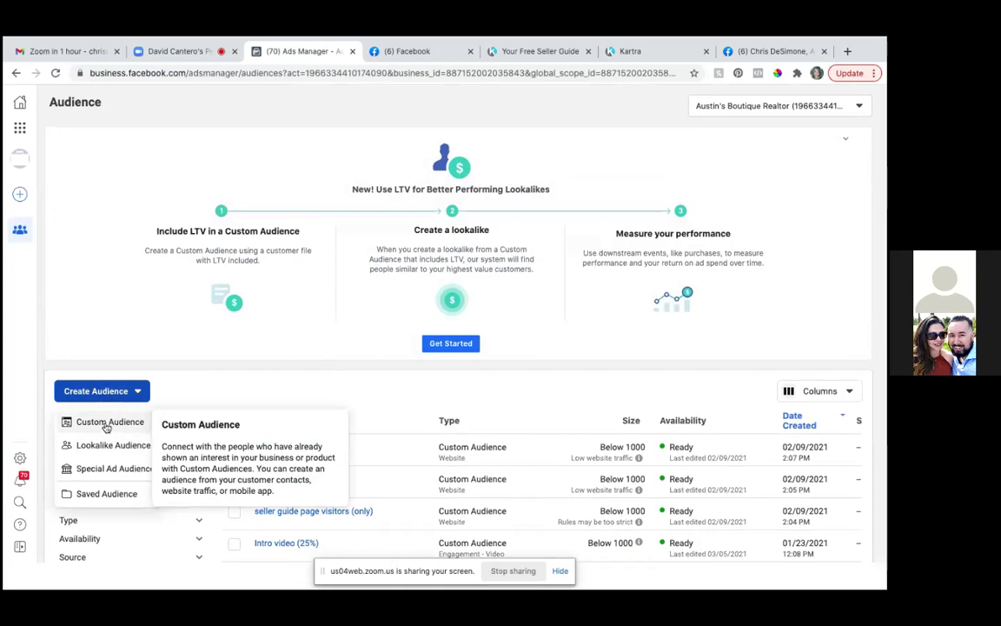
pyautogui.click(106, 423)
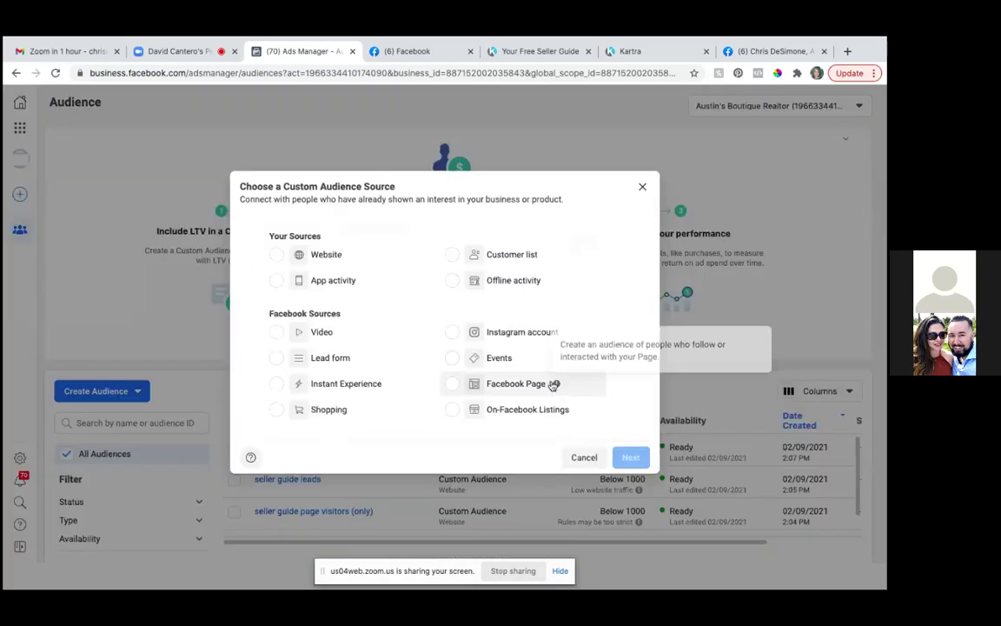
pyautogui.click(277, 333)
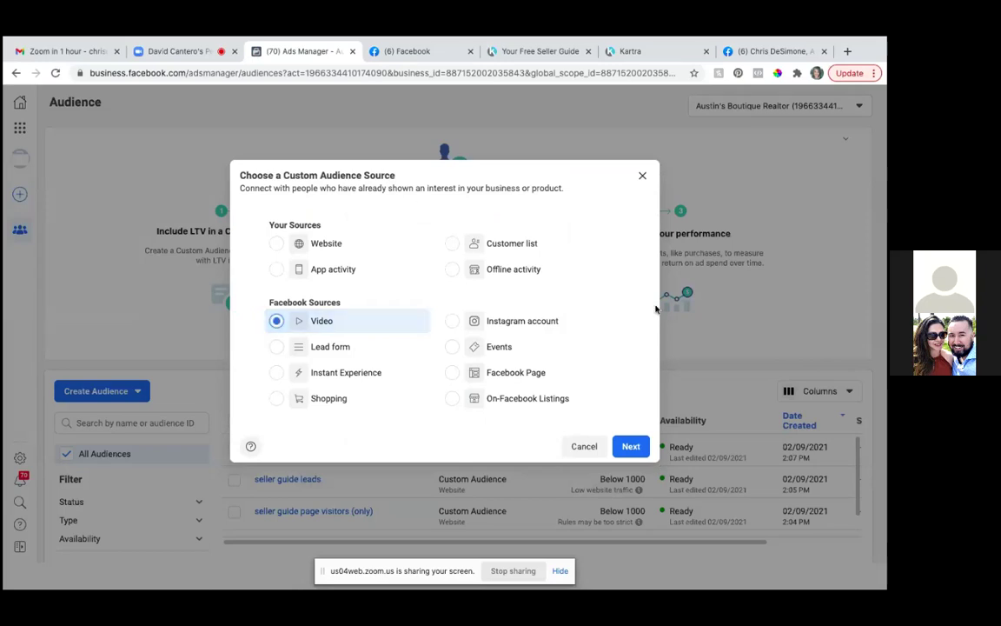
pyautogui.click(632, 444)
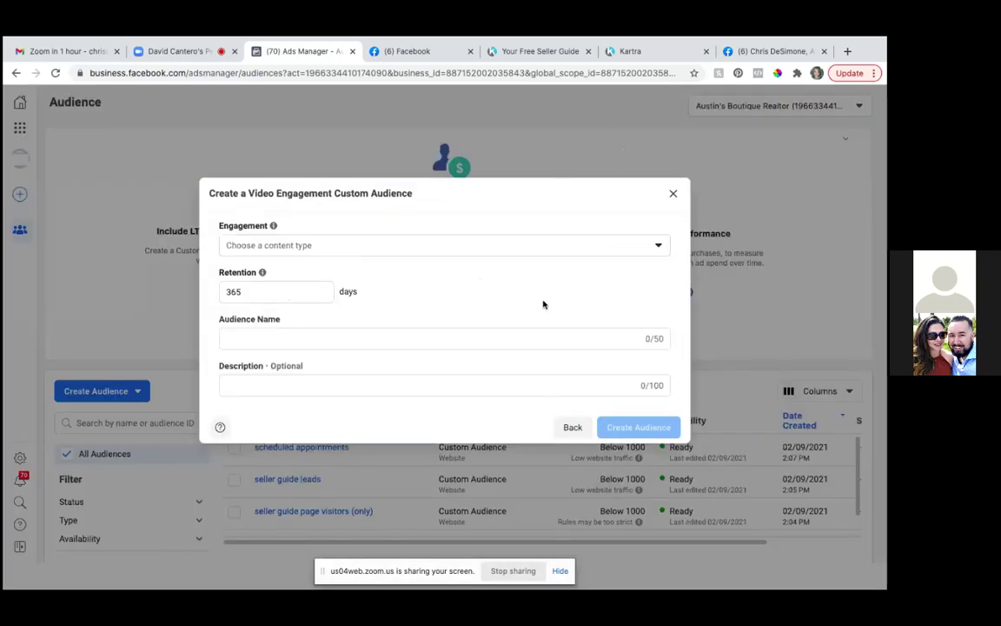
# Set the engagement to people who have watched 25% of the video and select the Spring Selling Season Update video.
pyautogui.click(657, 248)
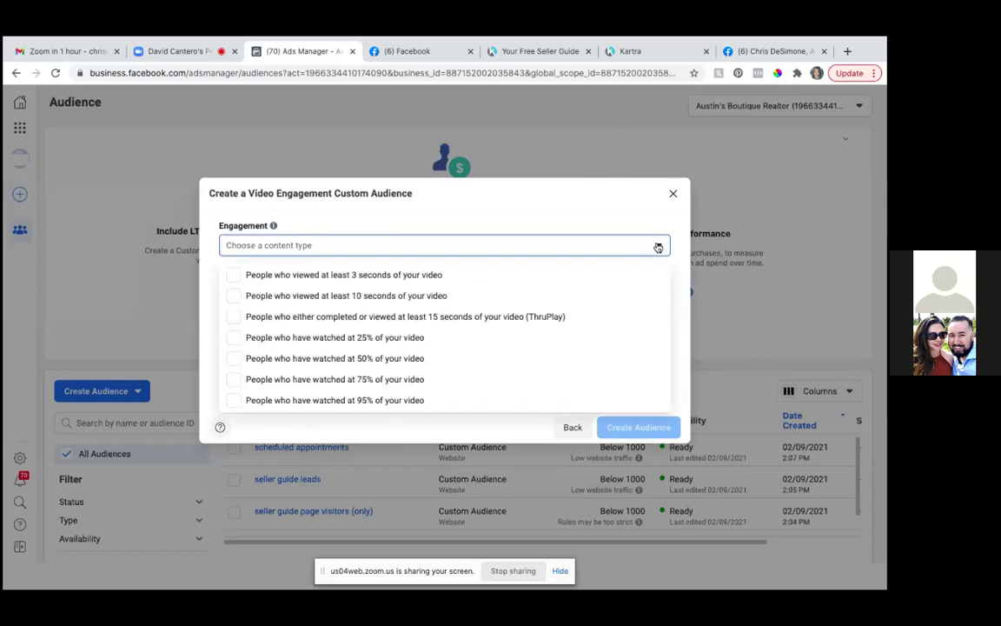
pyautogui.click(233, 338)
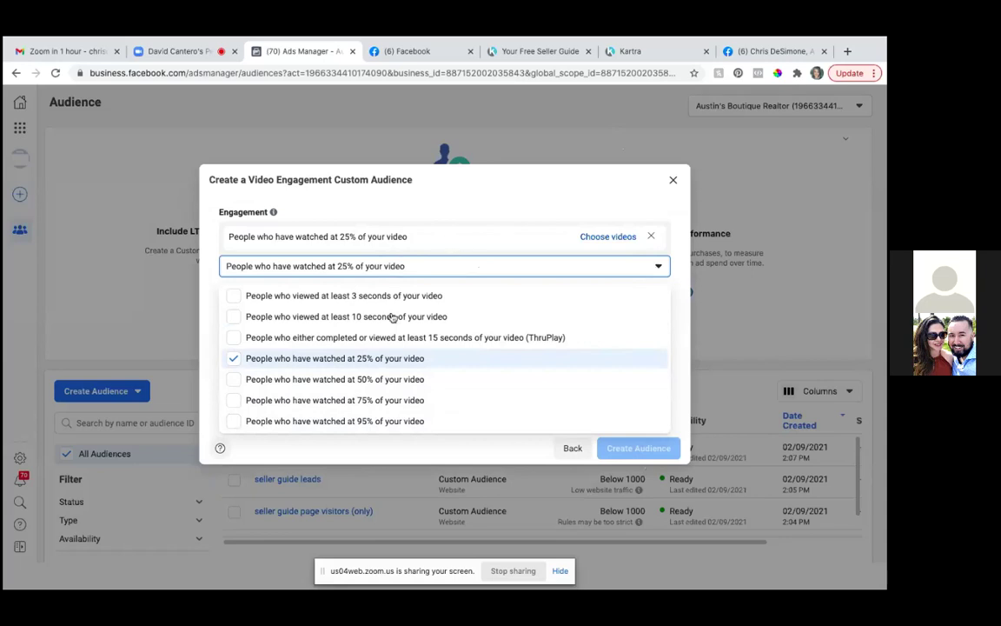
pyautogui.click(619, 237)
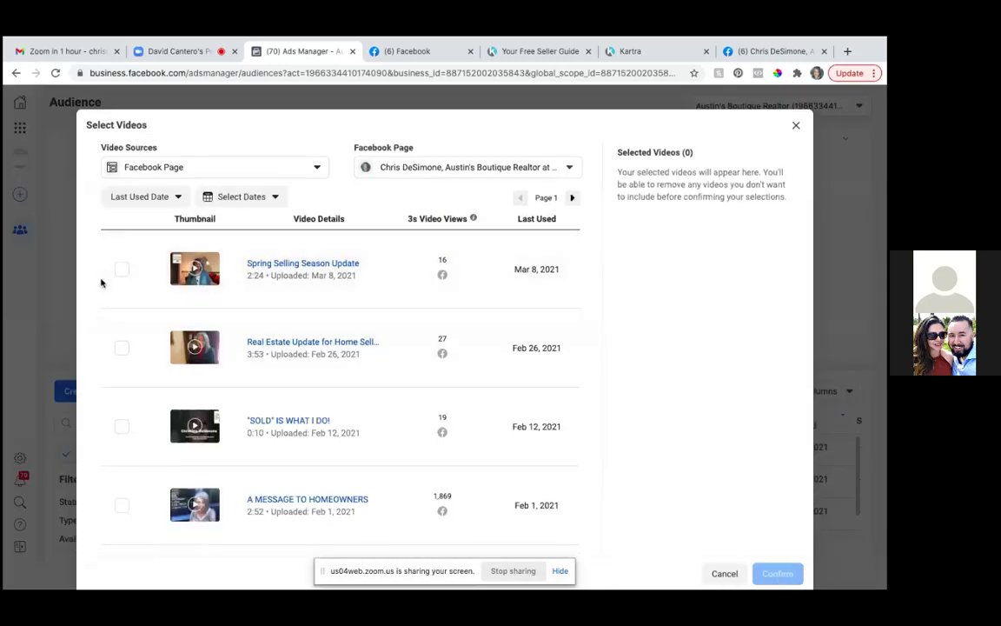
pyautogui.click(121, 271)
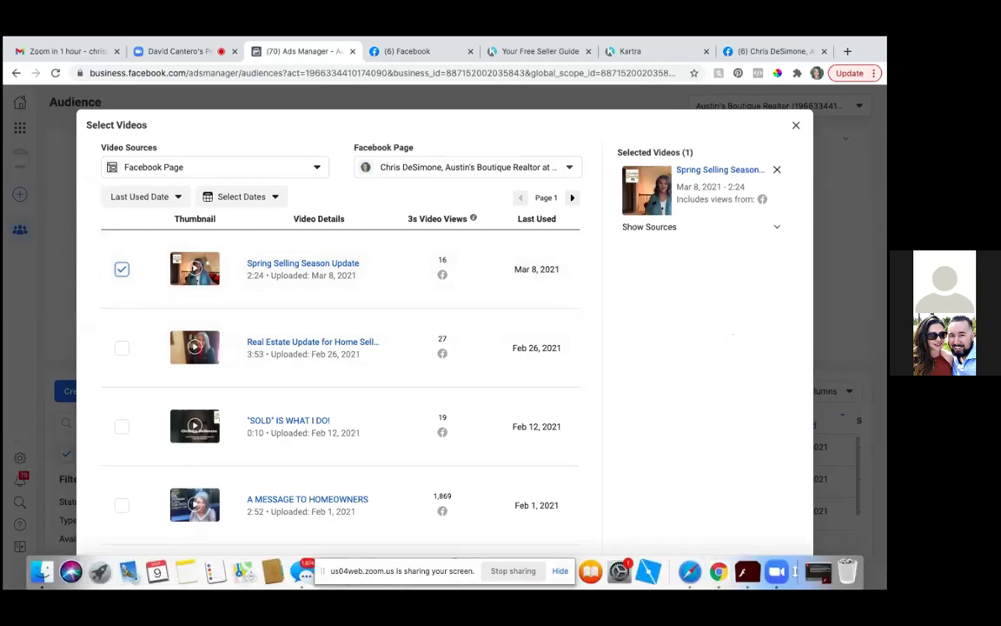
pyautogui.click(778, 575)
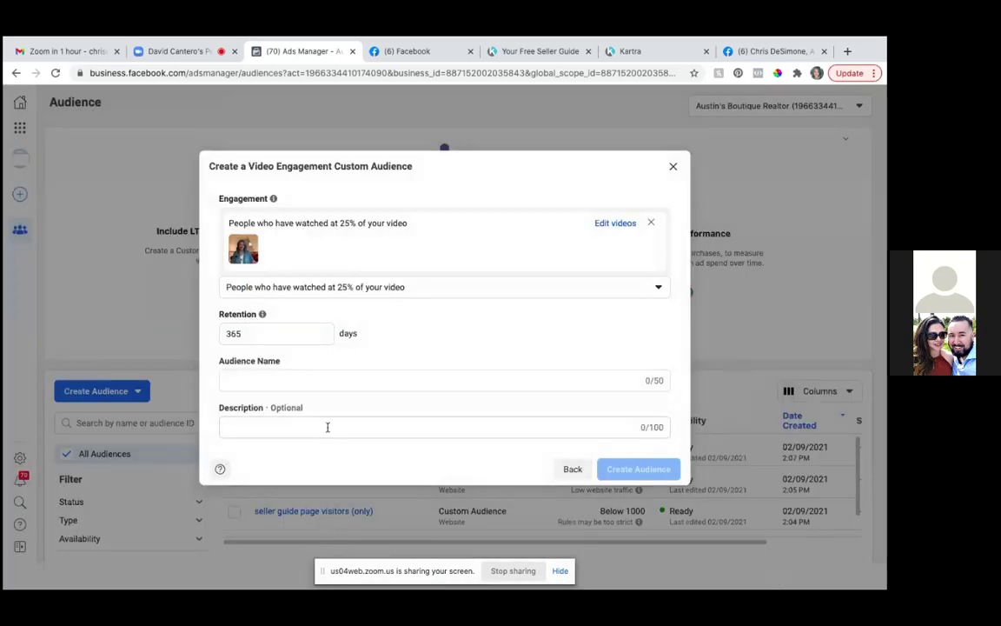
# Name the audience Spring Selling Season Update (25%), create it and close the dialog.
pyautogui.click(330, 379)
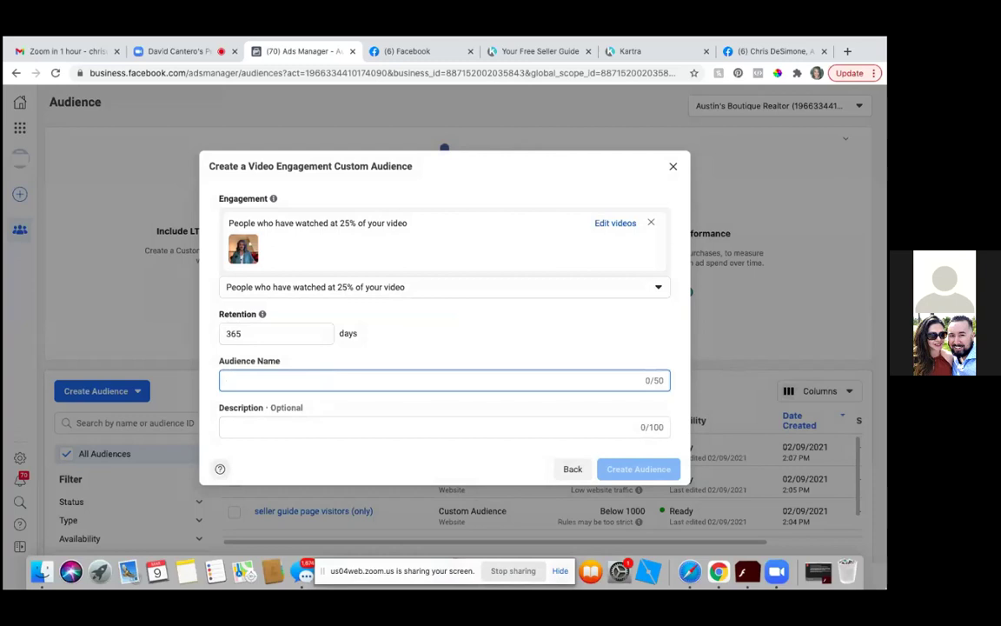
pyautogui.write('Sp')
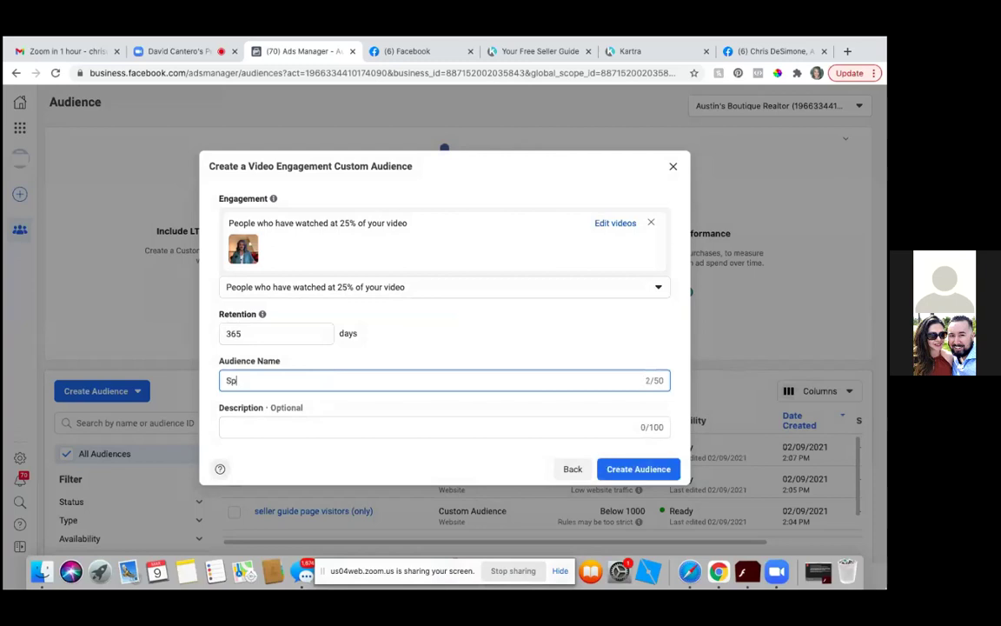
pyautogui.write('ring Selling Season ')
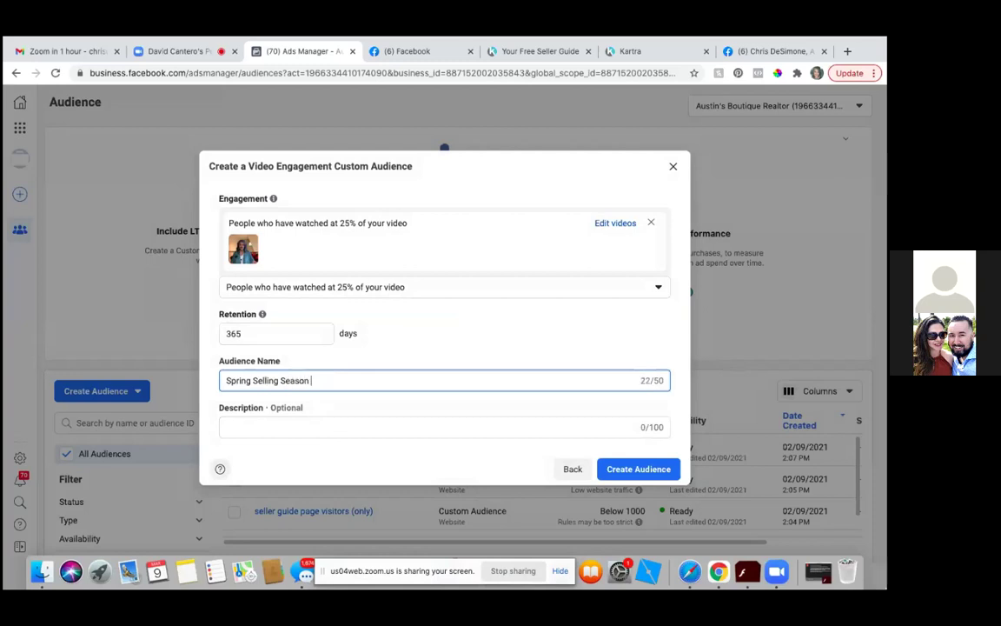
pyautogui.write('Update (25%)')
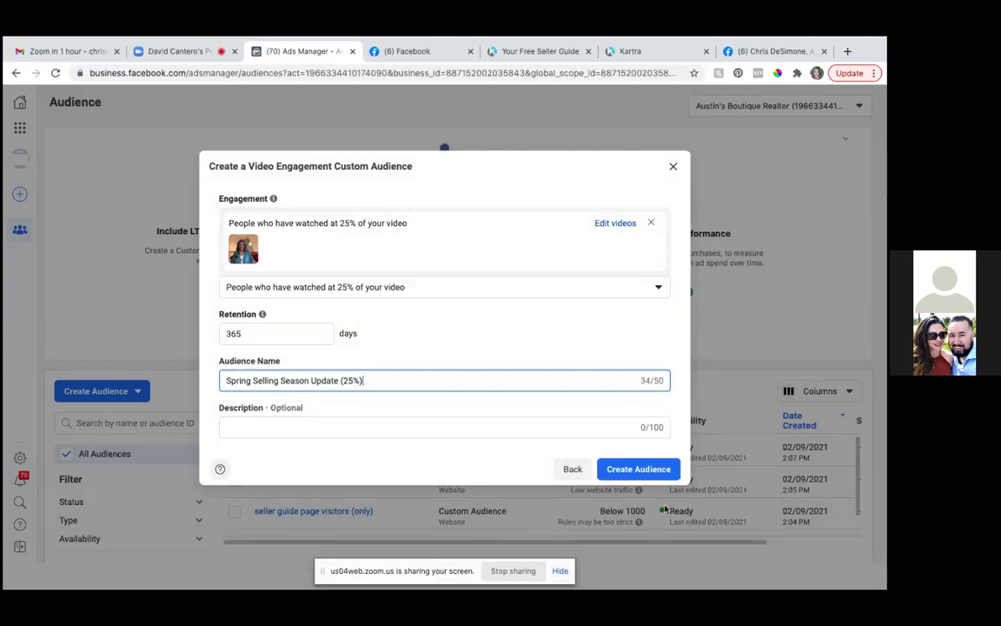
pyautogui.click(653, 469)
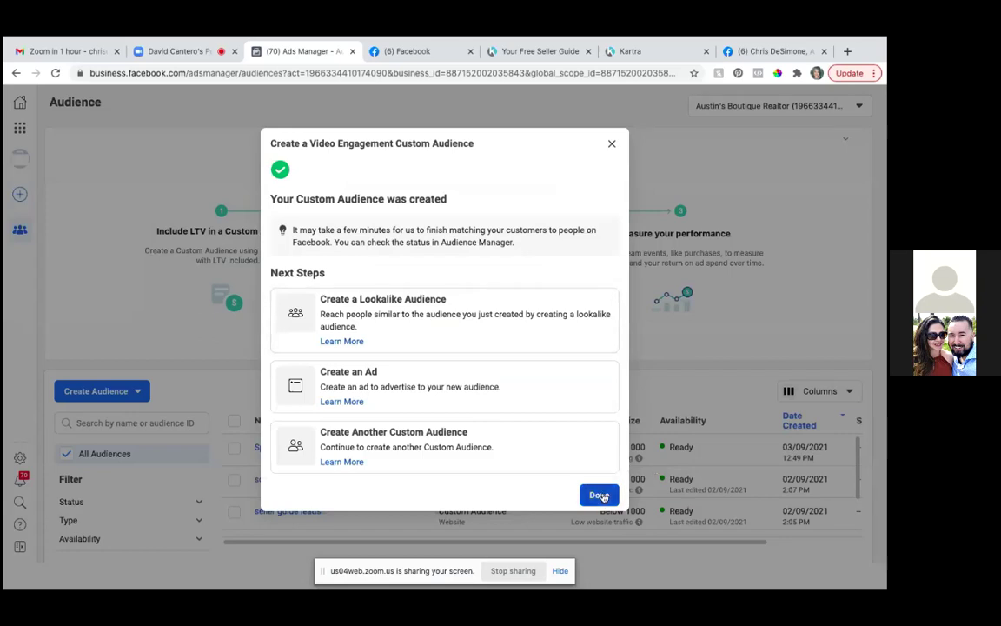
pyautogui.click(599, 495)
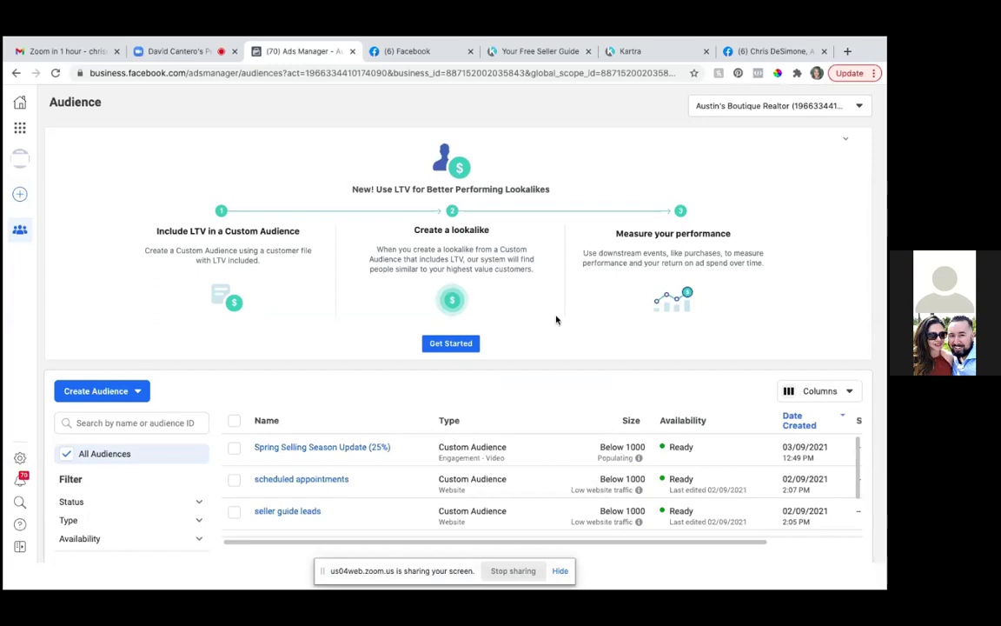
# Look through the audience list, checking the type, size and availability of each custom audience.
pyautogui.scroll(-1, 488, 501)
pyautogui.scroll(-1, 489, 502)
pyautogui.scroll(3, 489, 502)
pyautogui.hscroll(1, 488, 501)
pyautogui.hscroll(-1, 488, 502)
pyautogui.scroll(-1, 489, 501)
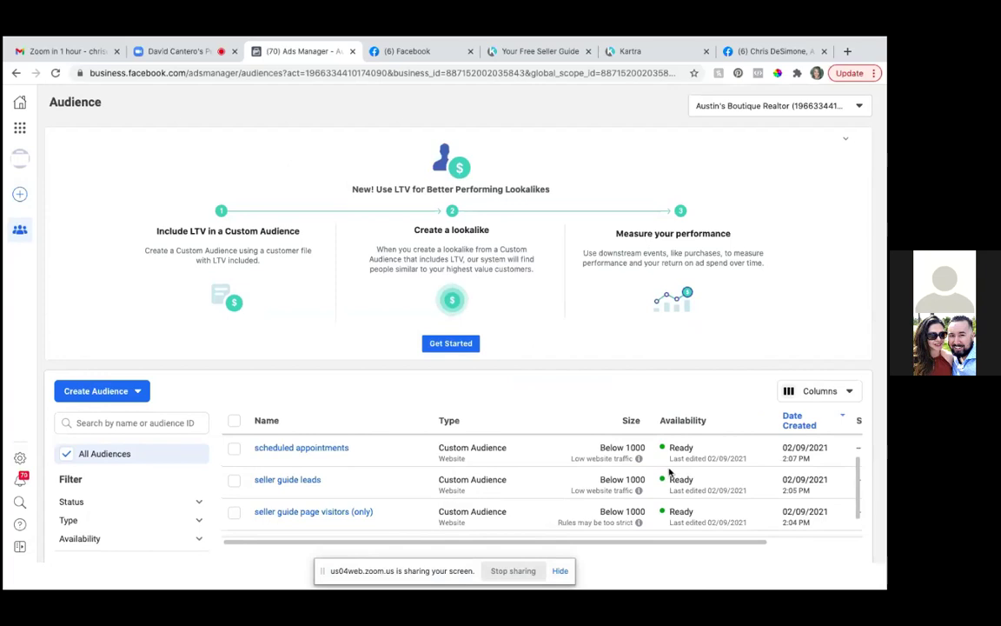
pyautogui.scroll(-1, 669, 471)
pyautogui.scroll(2, 669, 472)
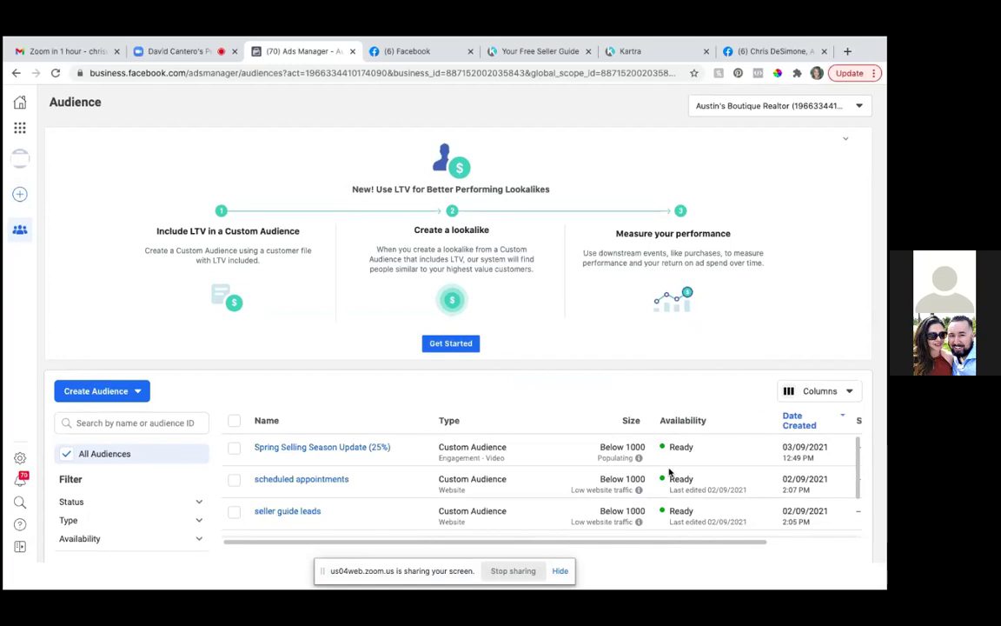
# Switch to the realtor's Facebook business page, skim its posts and open its Videos section.
pyautogui.moveTo(718, 573)
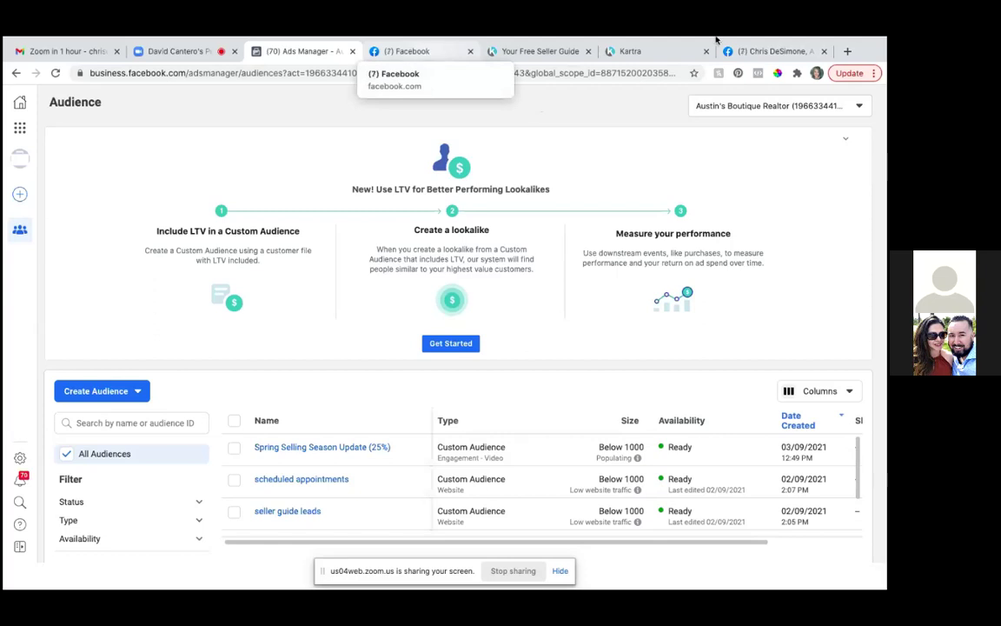
pyautogui.click(781, 52)
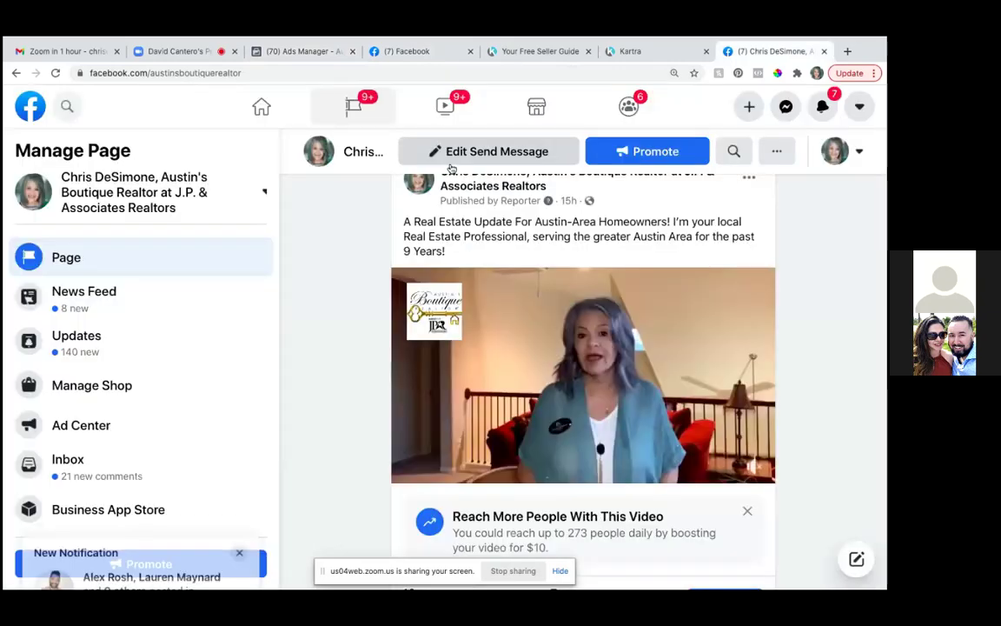
pyautogui.scroll(-5, 504, 355)
pyautogui.scroll(-10, 505, 355)
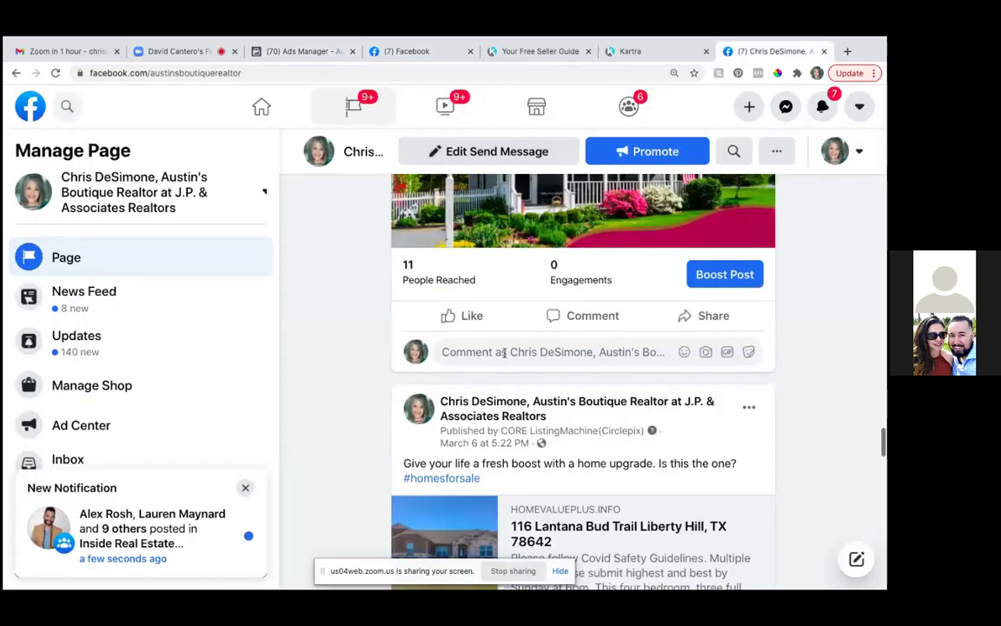
pyautogui.scroll(15, 505, 352)
pyautogui.scroll(10, 505, 355)
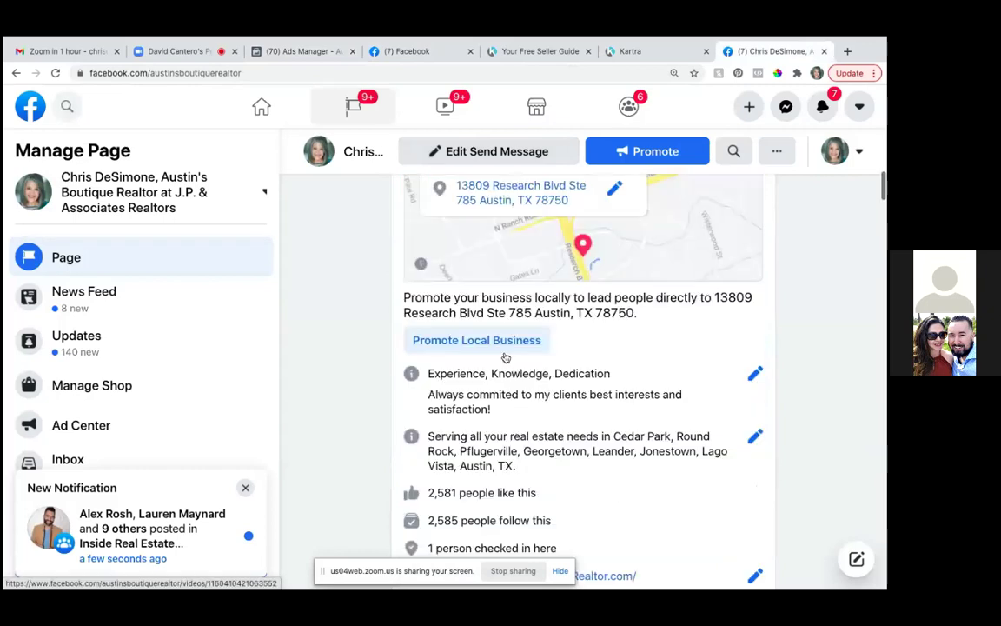
pyautogui.scroll(10, 505, 355)
pyautogui.scroll(-3, 504, 352)
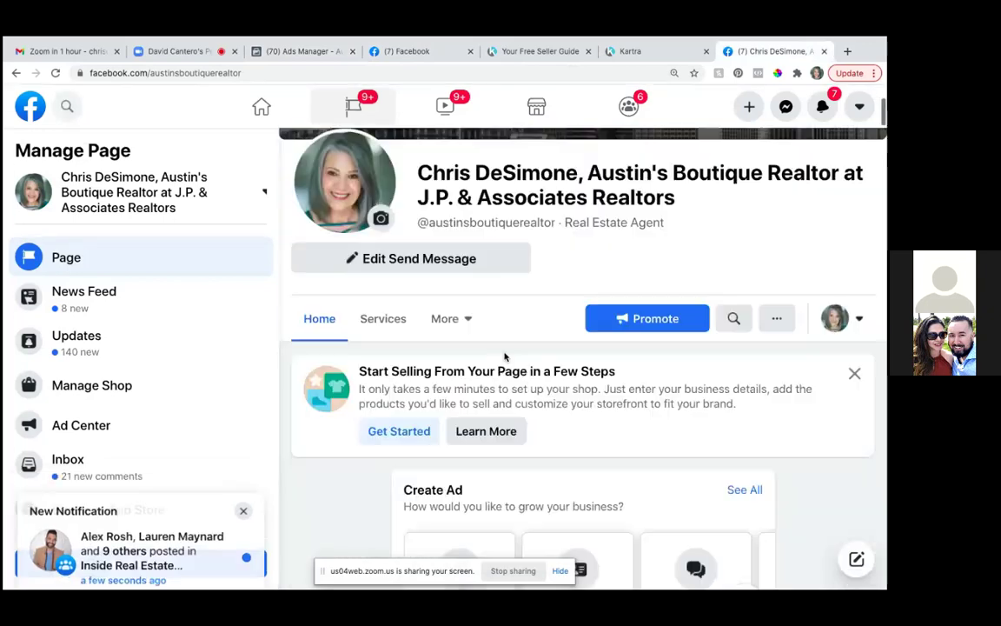
pyautogui.click(444, 315)
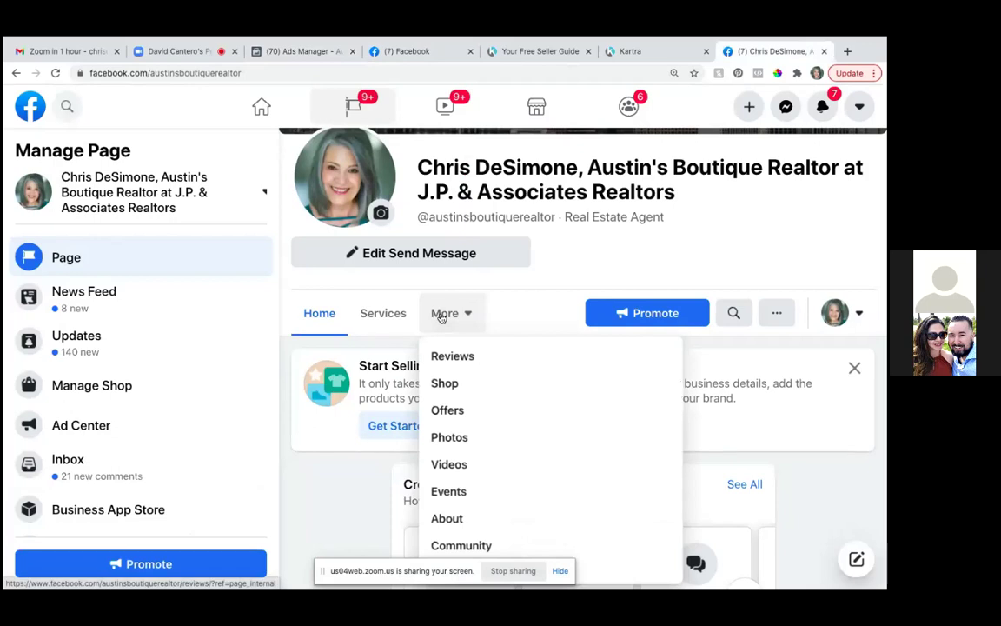
pyautogui.click(448, 464)
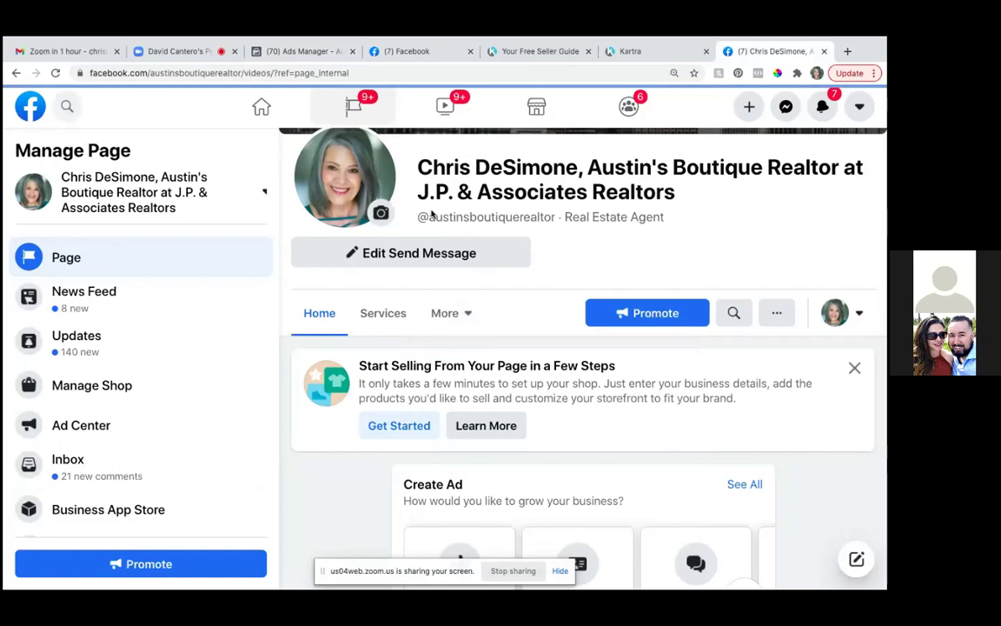
# Find the "SOLD" IS WHAT I DO! video in the page's video list and play it.
pyautogui.scroll(-4, 519, 385)
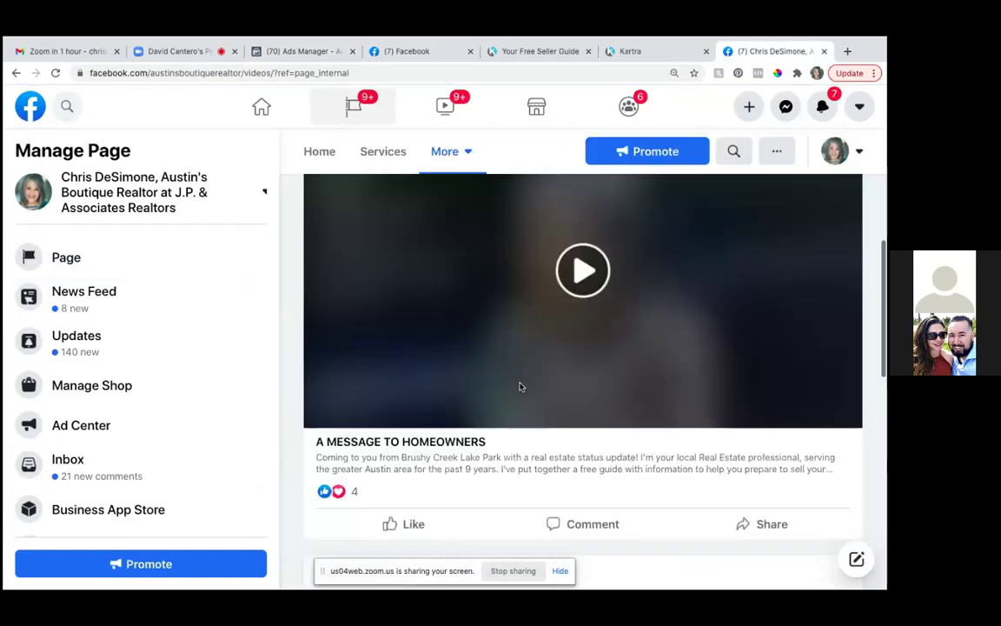
pyautogui.scroll(-5, 494, 363)
pyautogui.click(476, 337)
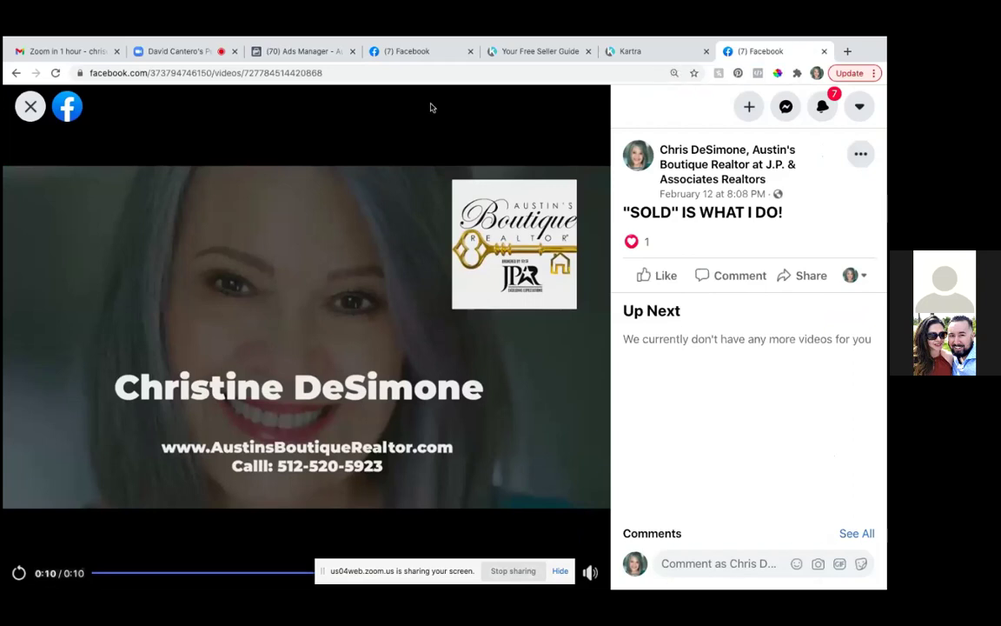
# Leave the full-size video view and look over the page's other uploads under All Videos.
pyautogui.click(30, 106)
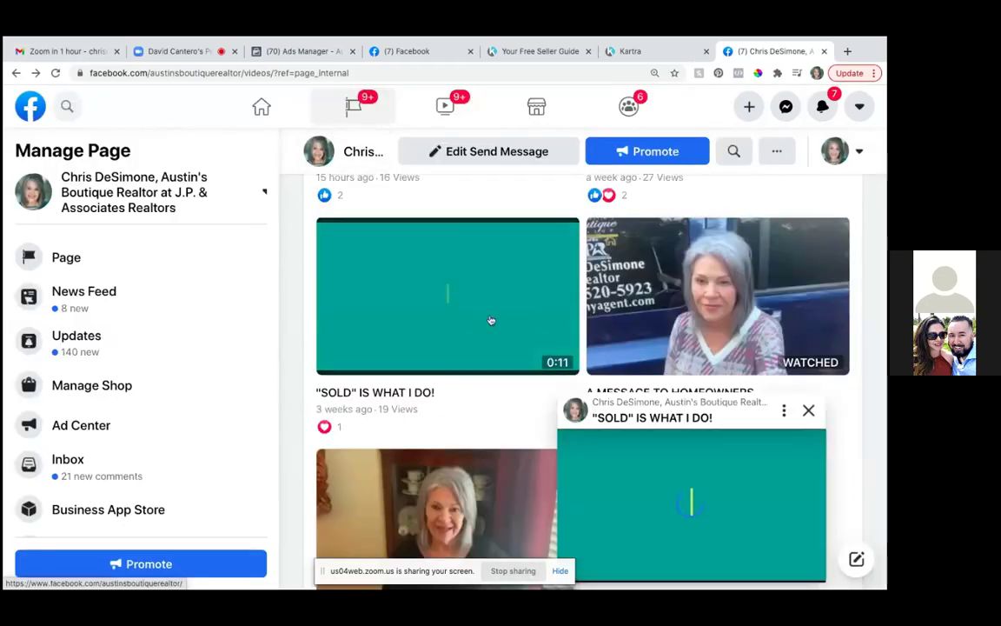
pyautogui.scroll(-3, 588, 275)
pyautogui.click(588, 275)
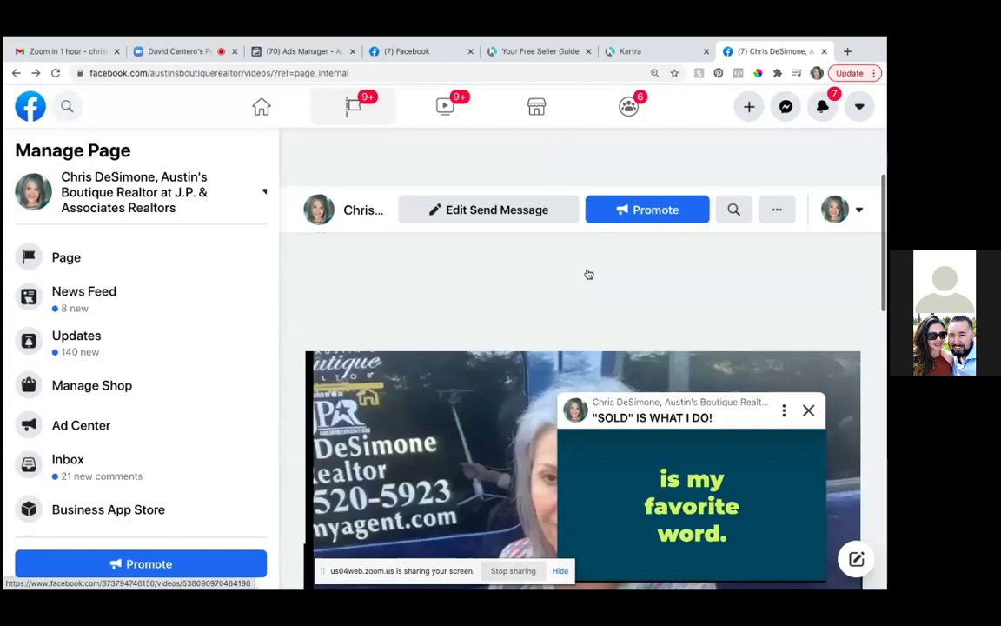
pyautogui.scroll(-10, 588, 275)
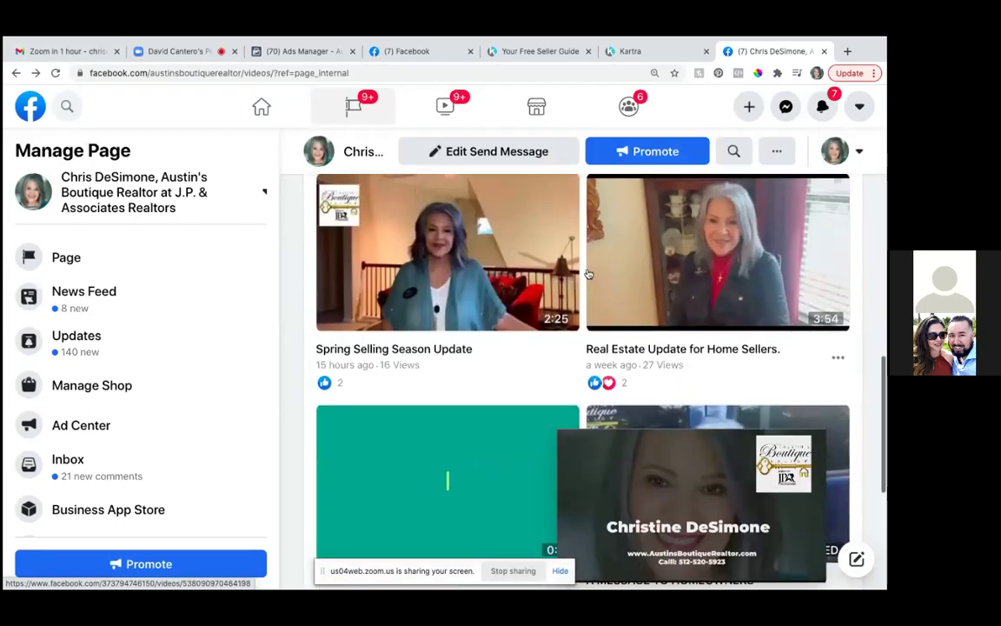
pyautogui.scroll(1, 588, 275)
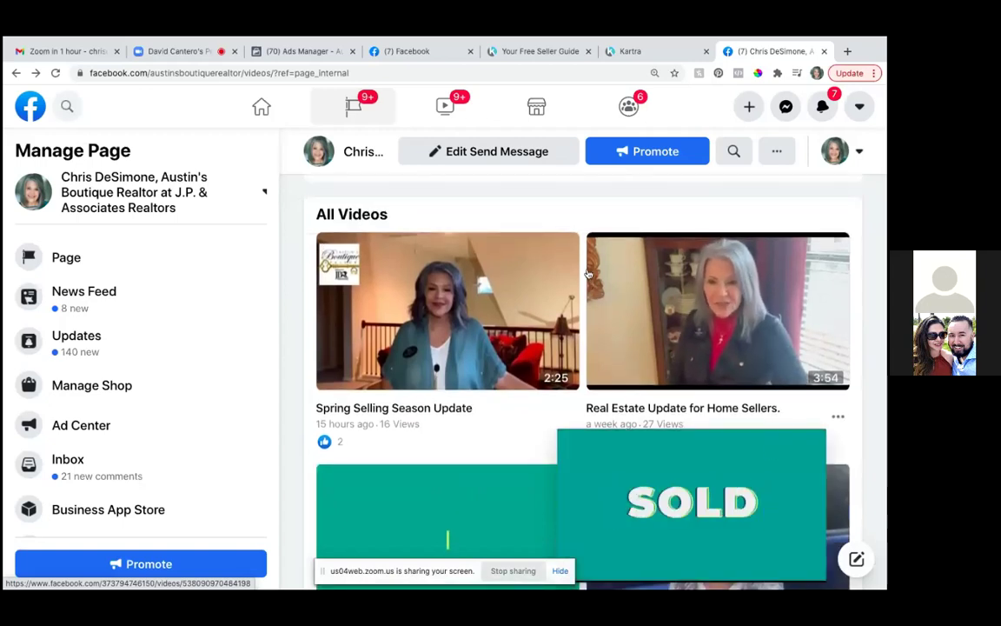
# Return to the header of the page's Videos section and close the floating "SOLD" IS WHAT I DO! video player.
pyautogui.scroll(1, 518, 205)
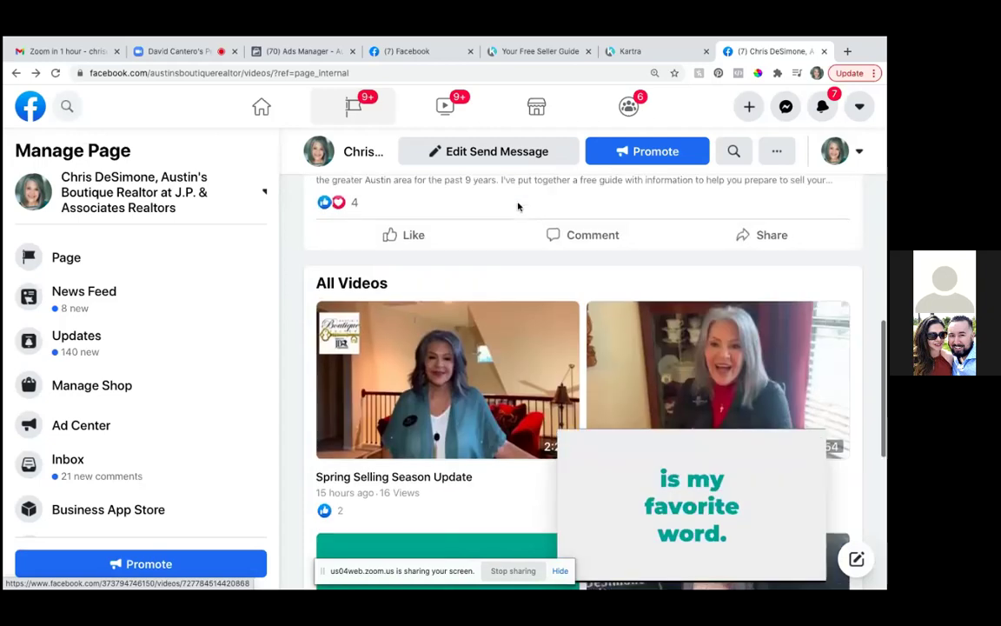
pyautogui.scroll(1, 518, 206)
pyautogui.scroll(3, 518, 206)
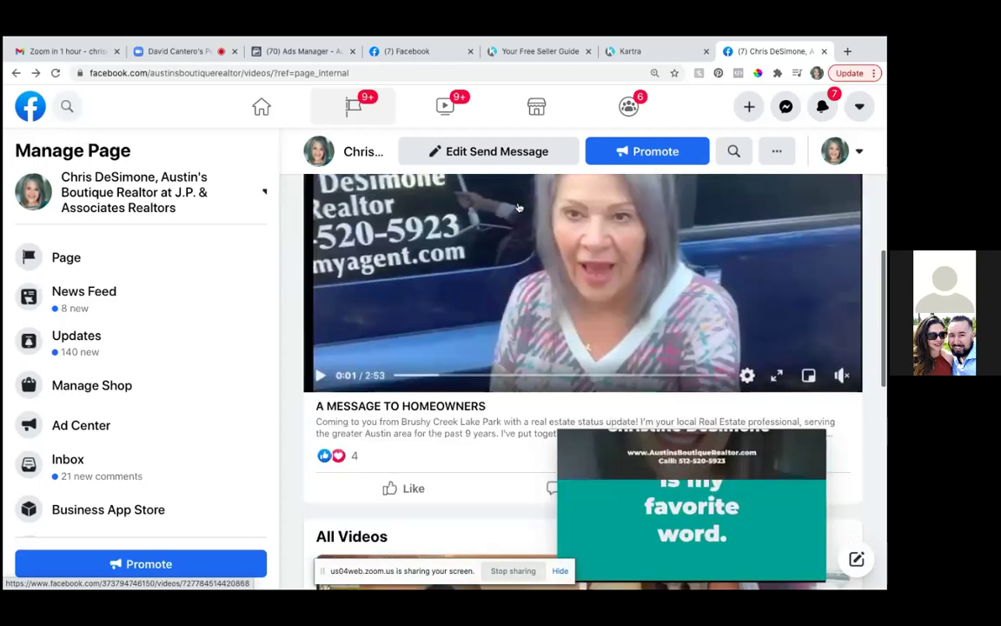
pyautogui.scroll(2, 518, 206)
pyautogui.scroll(5, 518, 206)
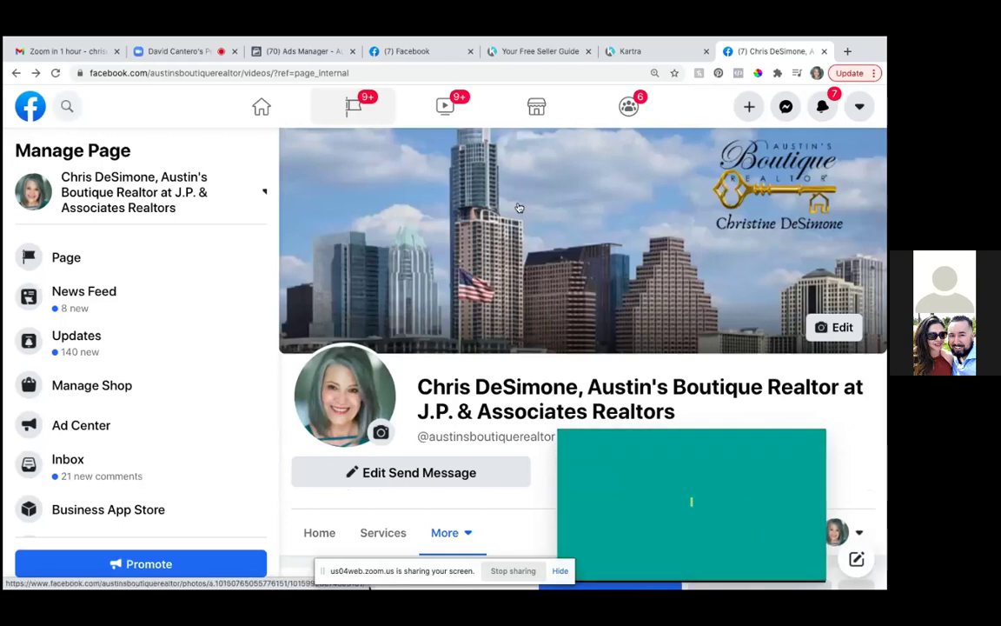
pyautogui.scroll(-1, 518, 207)
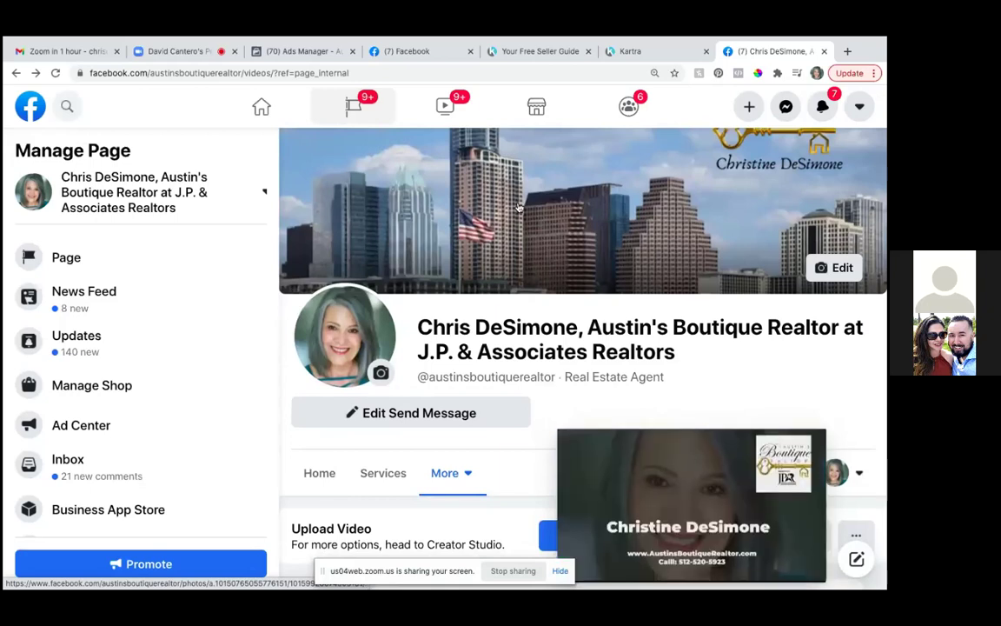
pyautogui.moveTo(574, 447)
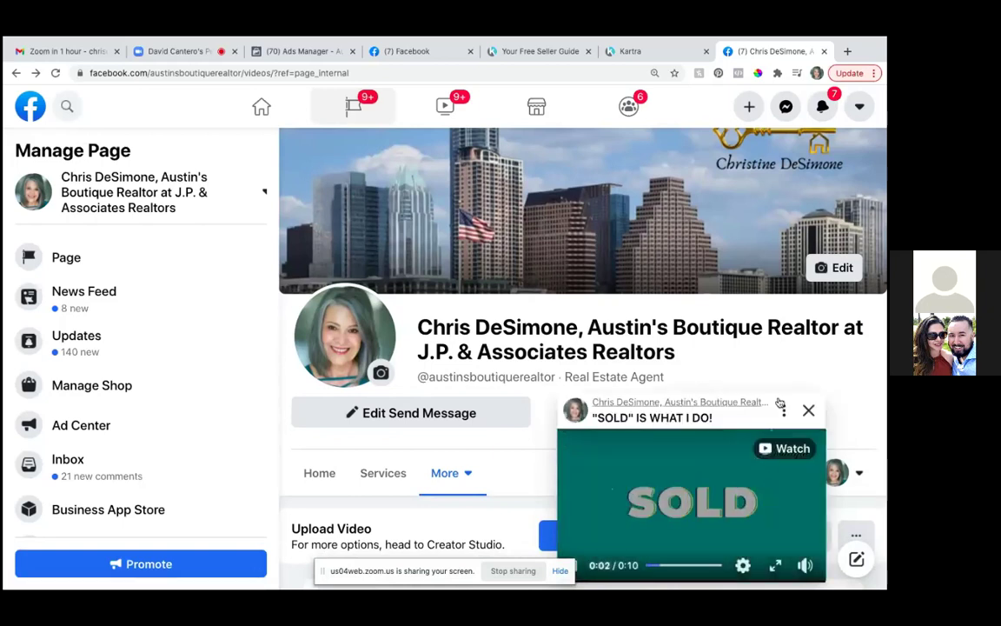
pyautogui.click(808, 410)
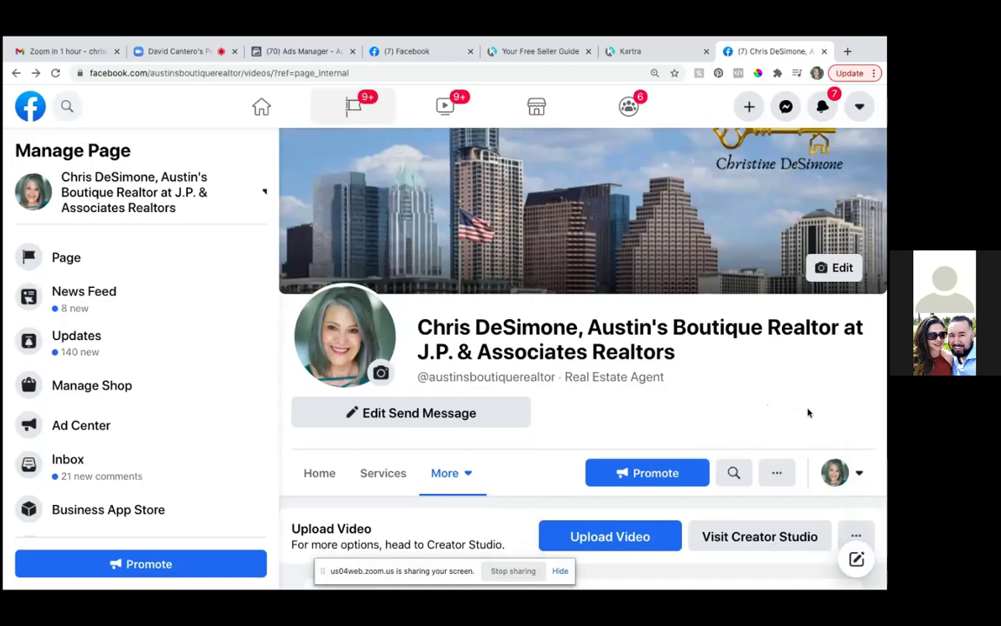